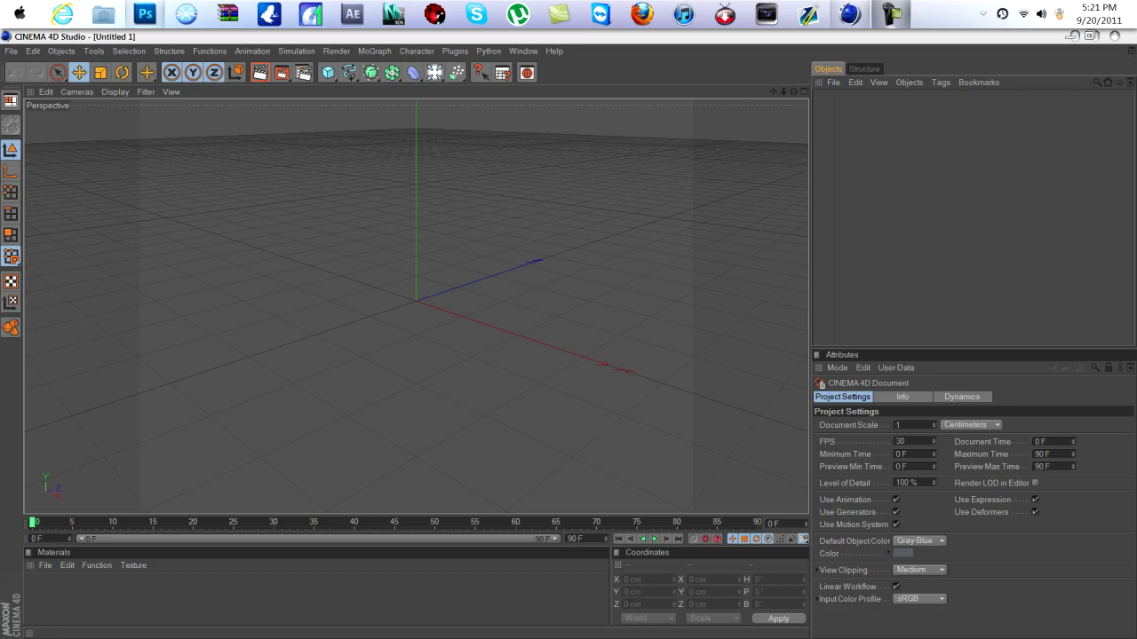
Open the Munk Studio scene file from the Studios & Others folder.
left_click(11, 52)
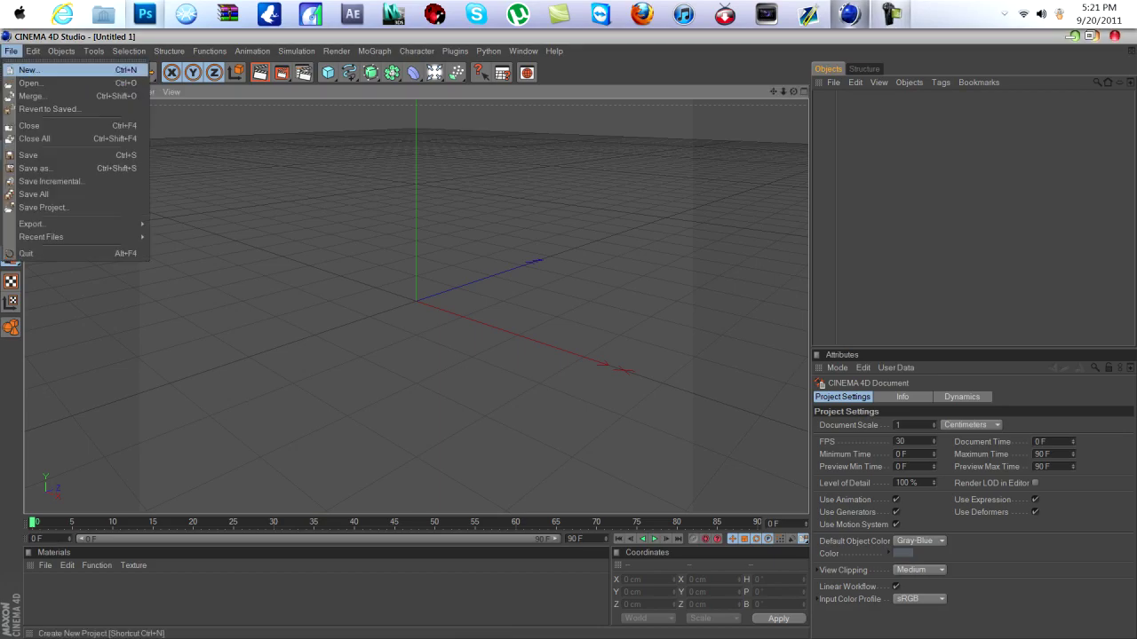
left_click(30, 83)
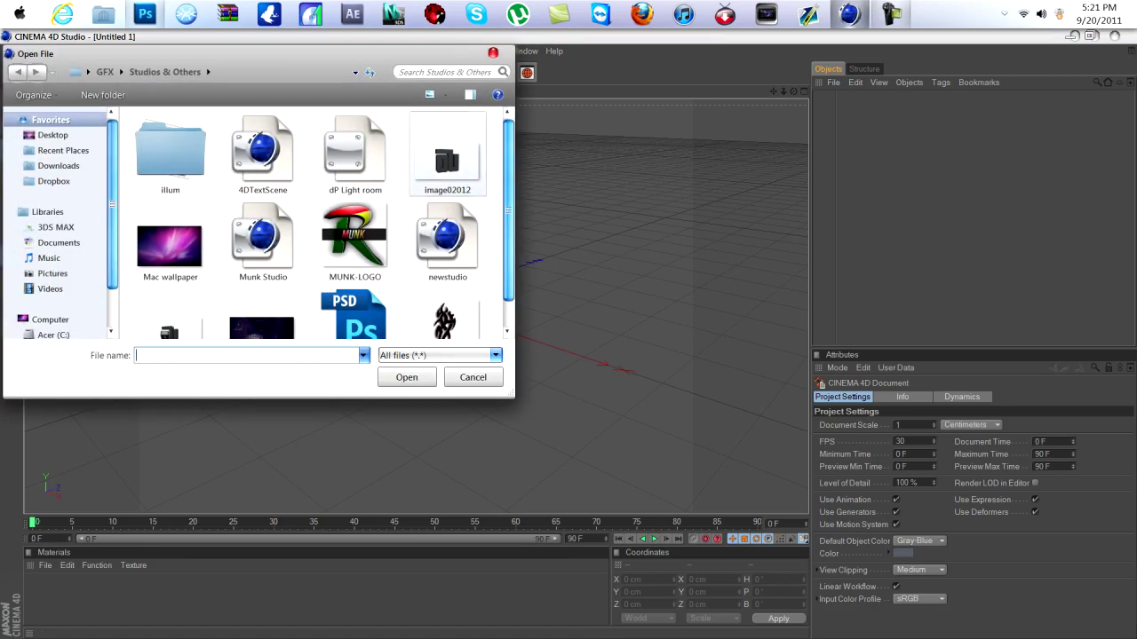
double_click(263, 238)
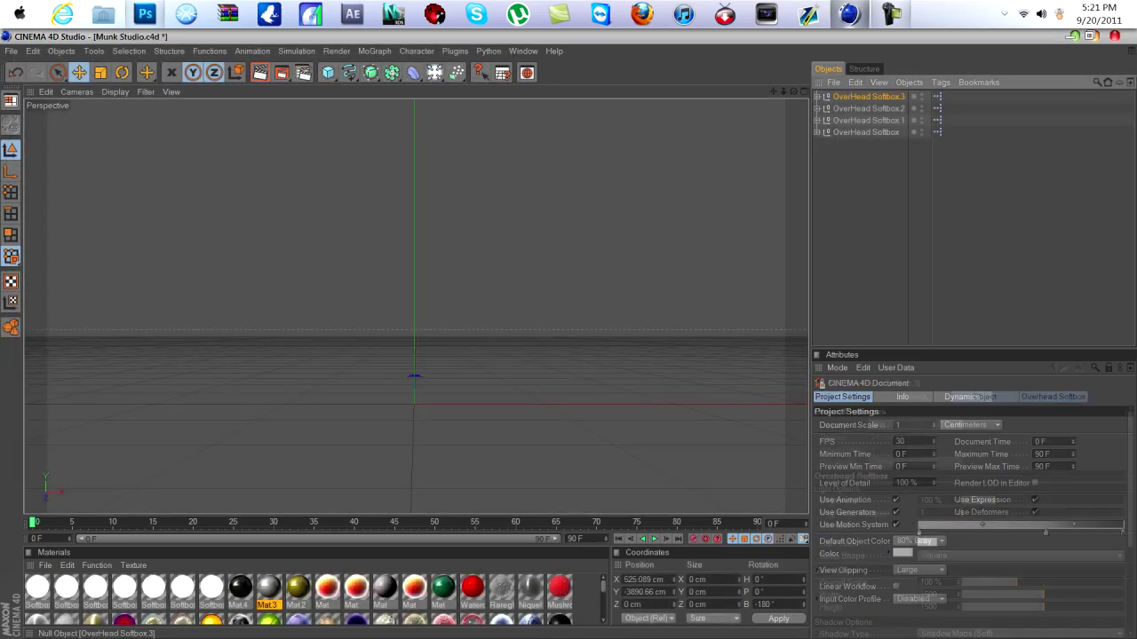
left_click(866, 132)
scroll(415, 307, "down", 4)
scroll(416, 306, "down", 3)
left_click_drag(783, 91, 862, 92)
left_click_drag(783, 139, 782, 143)
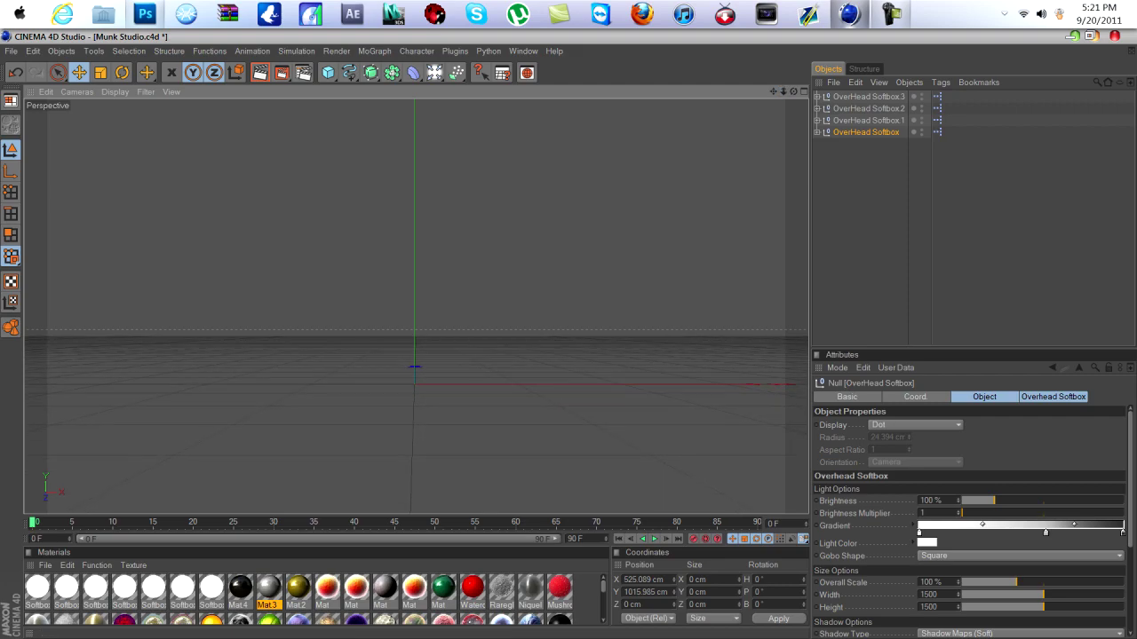
left_click(897, 222)
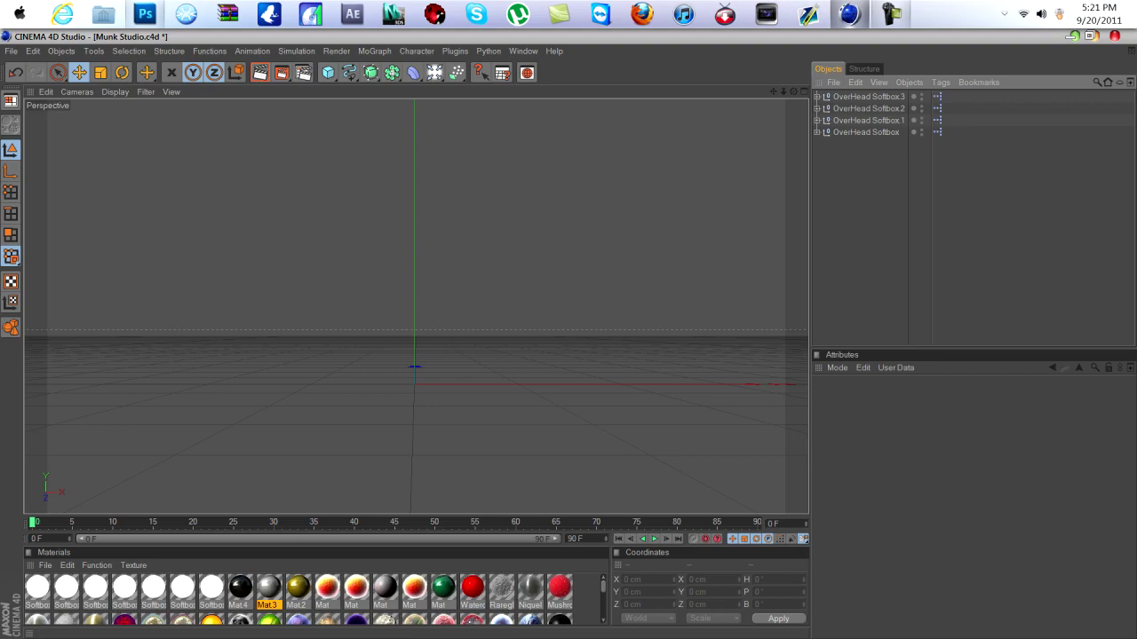
Add a MoText object and move it along the X axis to about -181 cm.
left_click(373, 52)
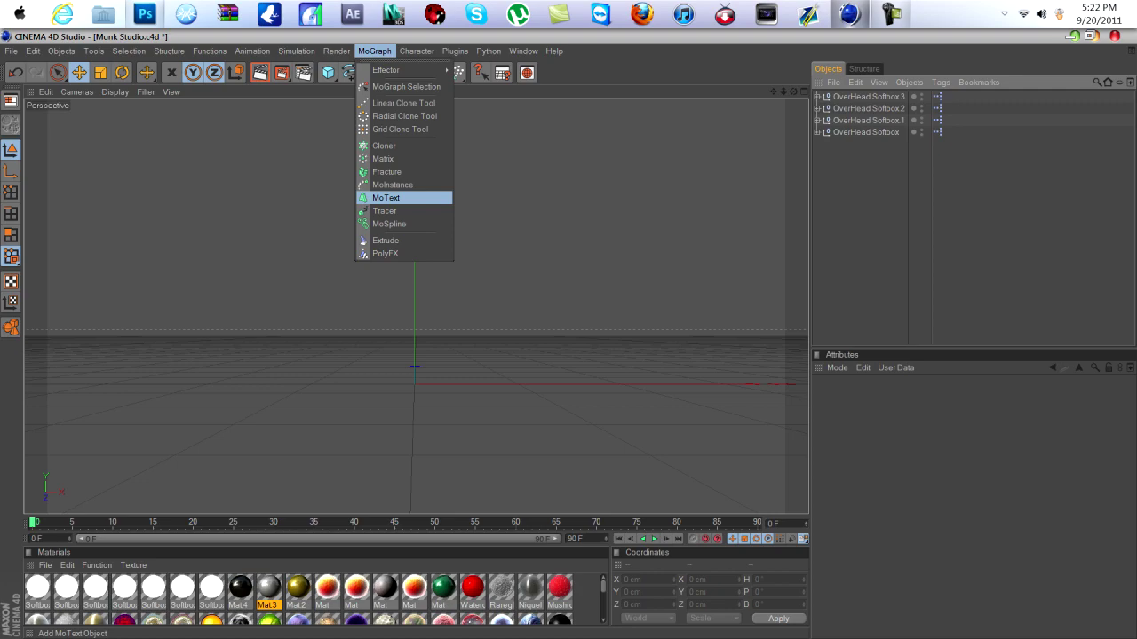
left_click(386, 197)
left_click_drag(522, 384, 333, 383)
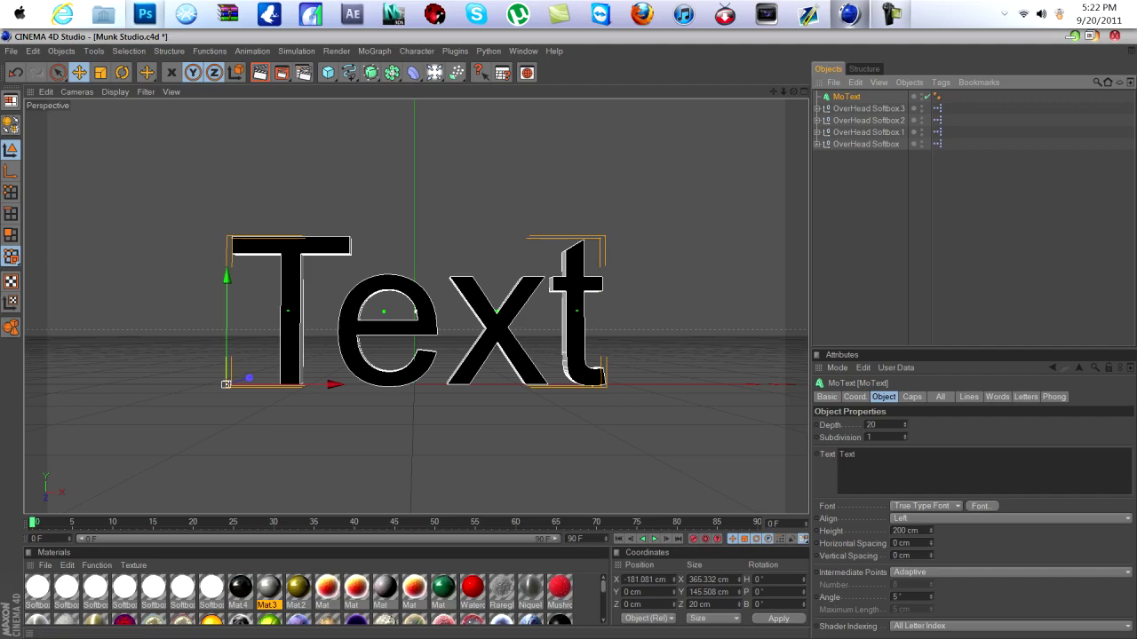
Change the MoText object's font to Agency.
double_click(848, 454)
left_click(843, 464)
double_click(847, 455)
left_click(840, 464)
left_click(860, 195)
left_click(846, 97)
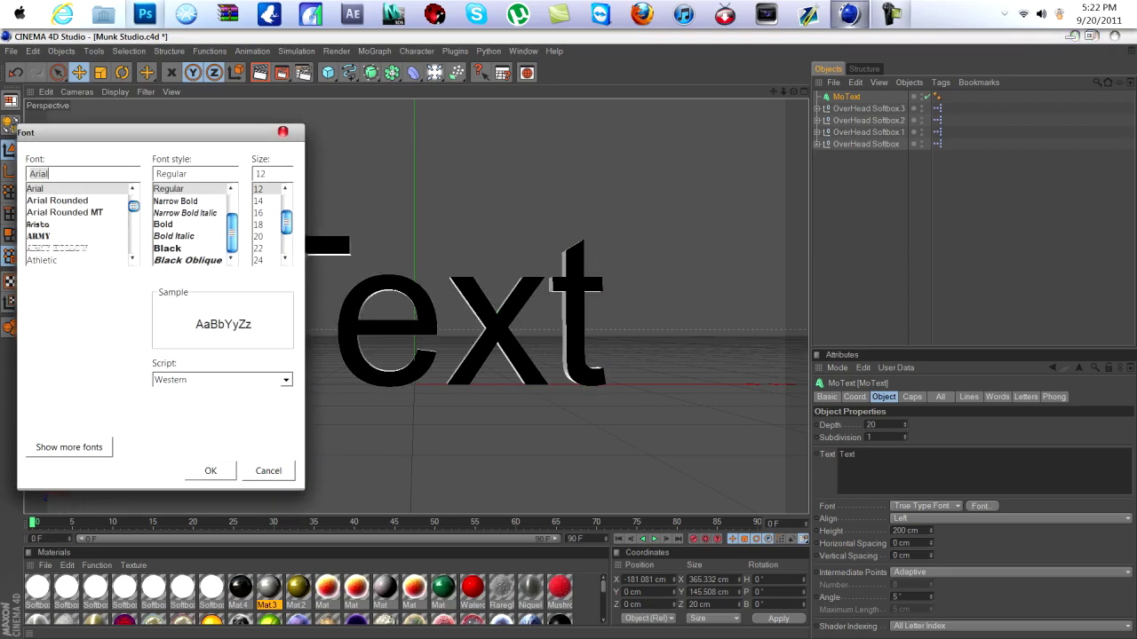
type("age")
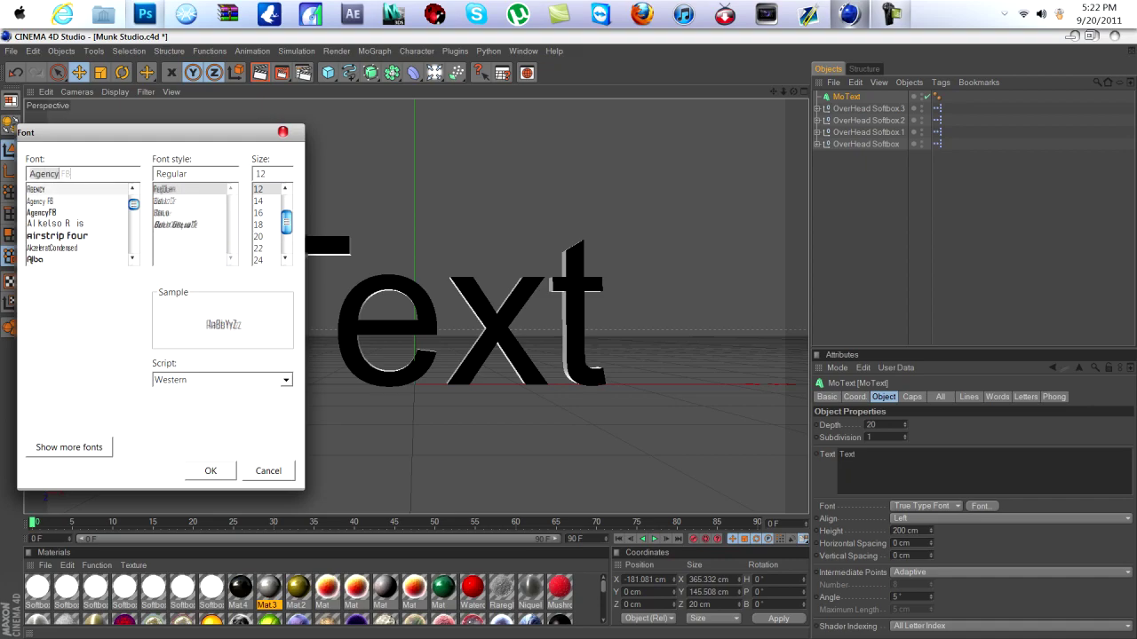
key("Return")
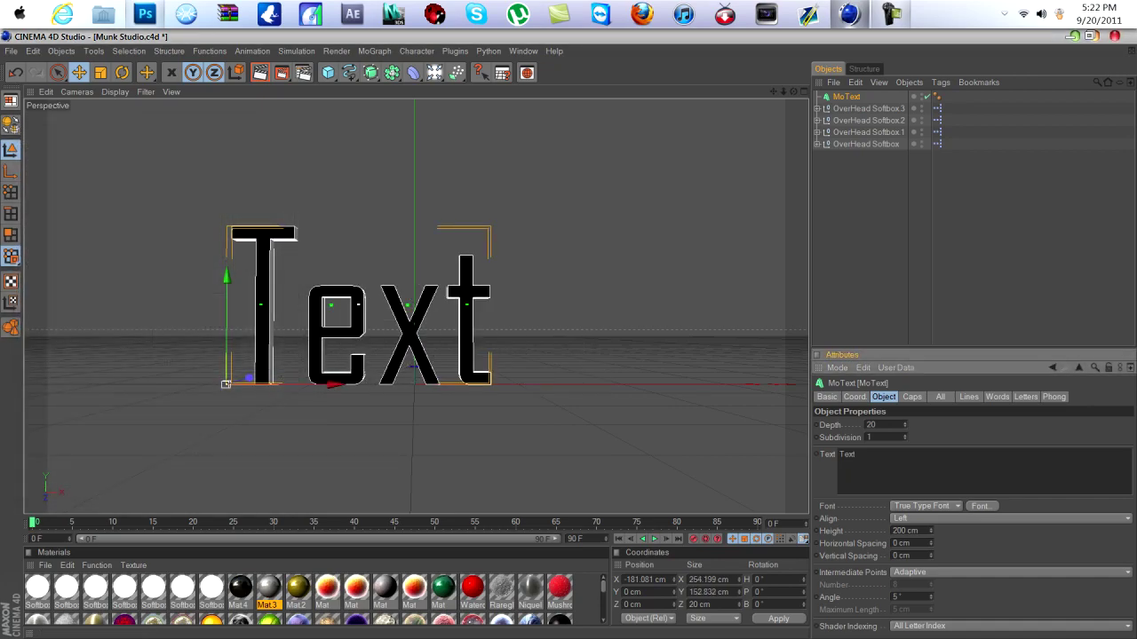
Replace the MoText object's default wording with "MUNK".
left_click(840, 463)
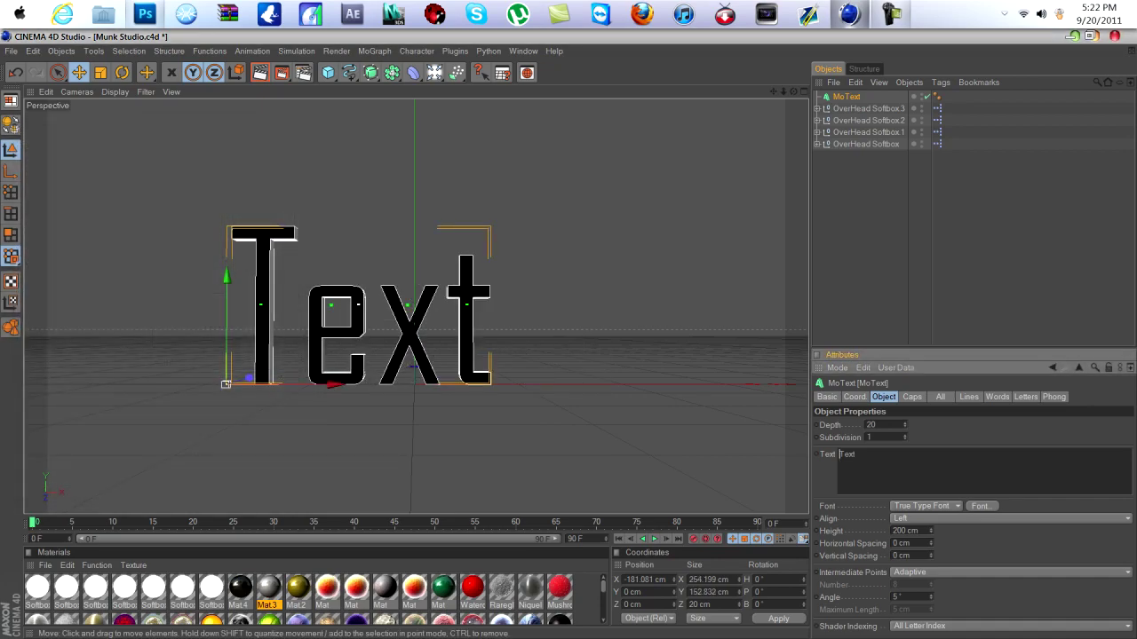
key("ctrl+a")
type("MUNK")
key("Tab")
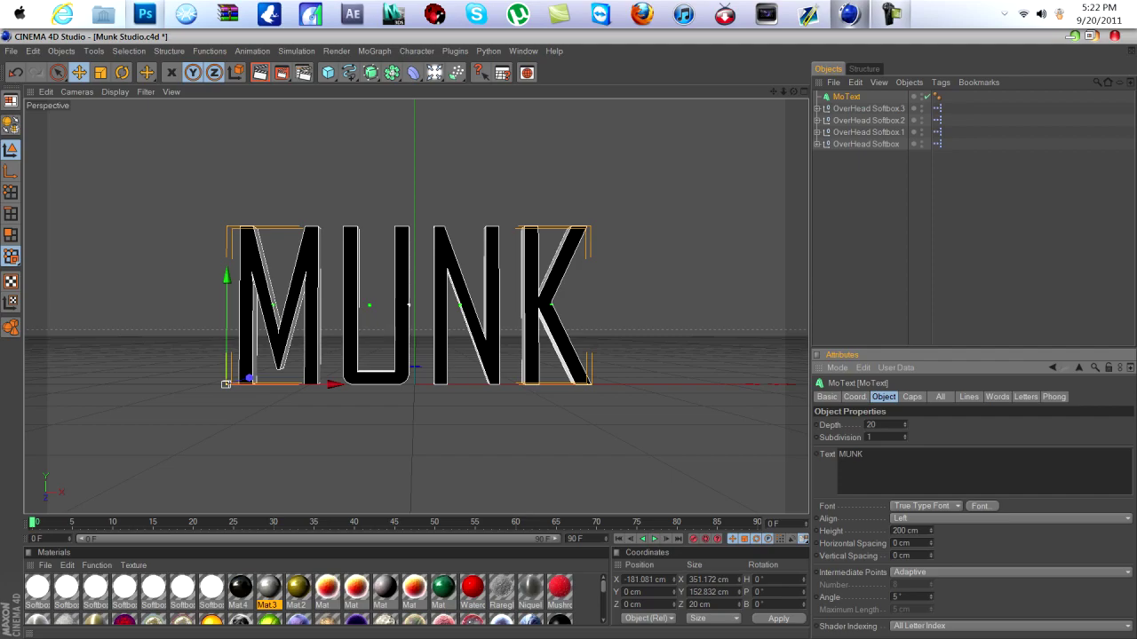
Give the text's start cap a Fillet Cap with 4 steps and a 3 cm radius.
left_click(912, 397)
left_click(915, 424)
left_click(889, 477)
left_click(910, 452)
left_click(909, 452)
left_click(908, 447)
left_click(910, 436)
left_click(910, 436)
left_click(909, 435)
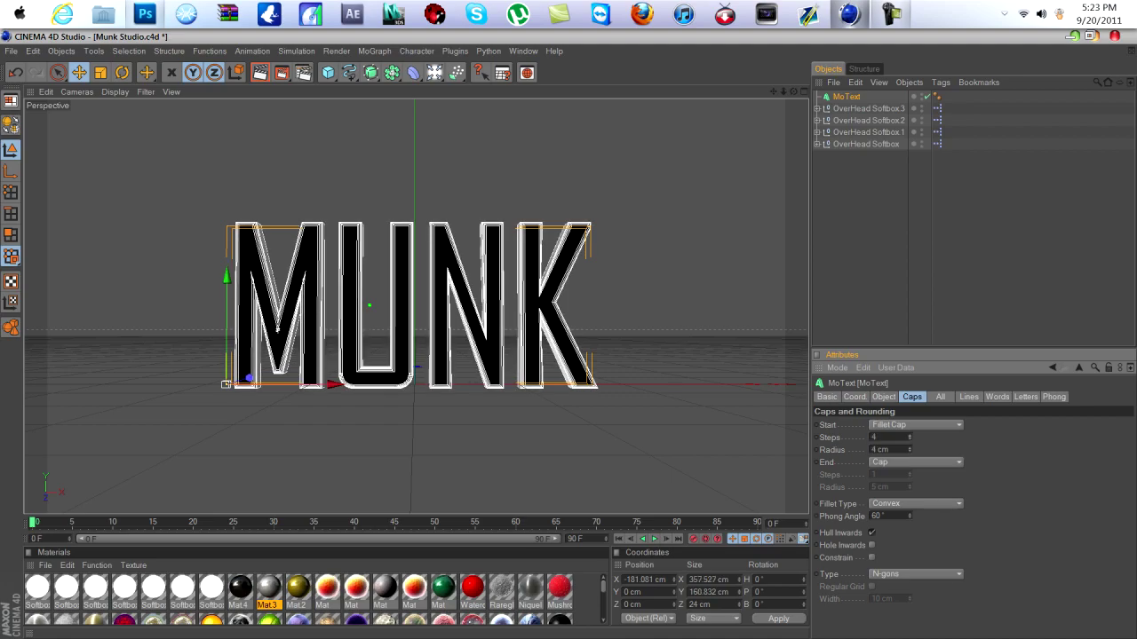
left_click(908, 453)
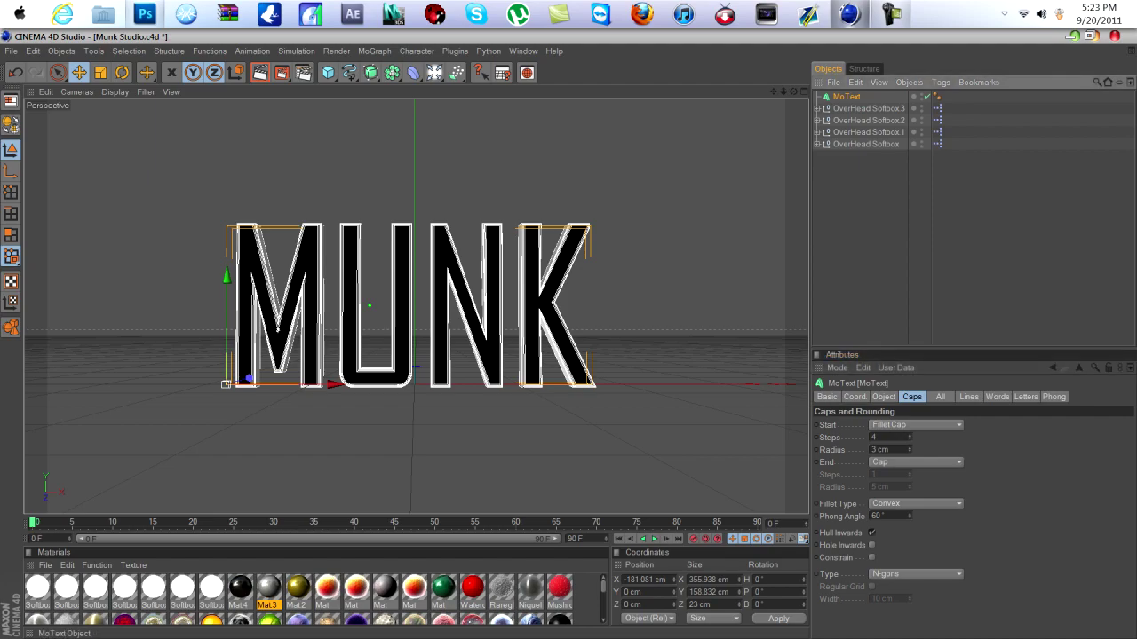
Duplicate the MoText object and set the copy's start fillet to a 5 cm radius and 5 steps.
left_click_drag(846, 97, 849, 178)
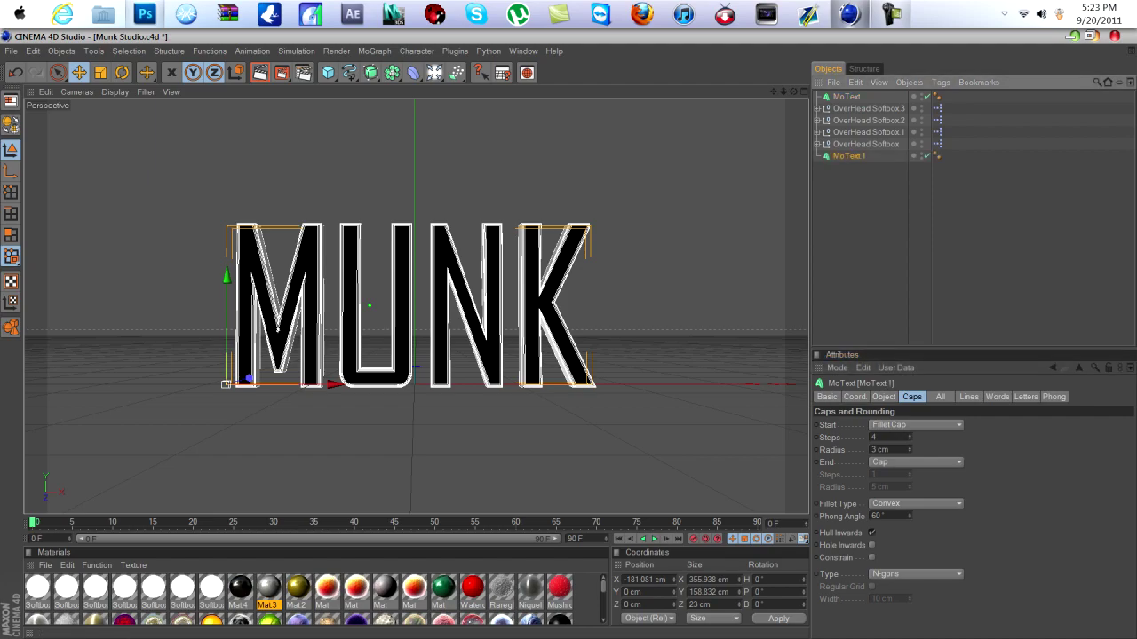
left_click(909, 448)
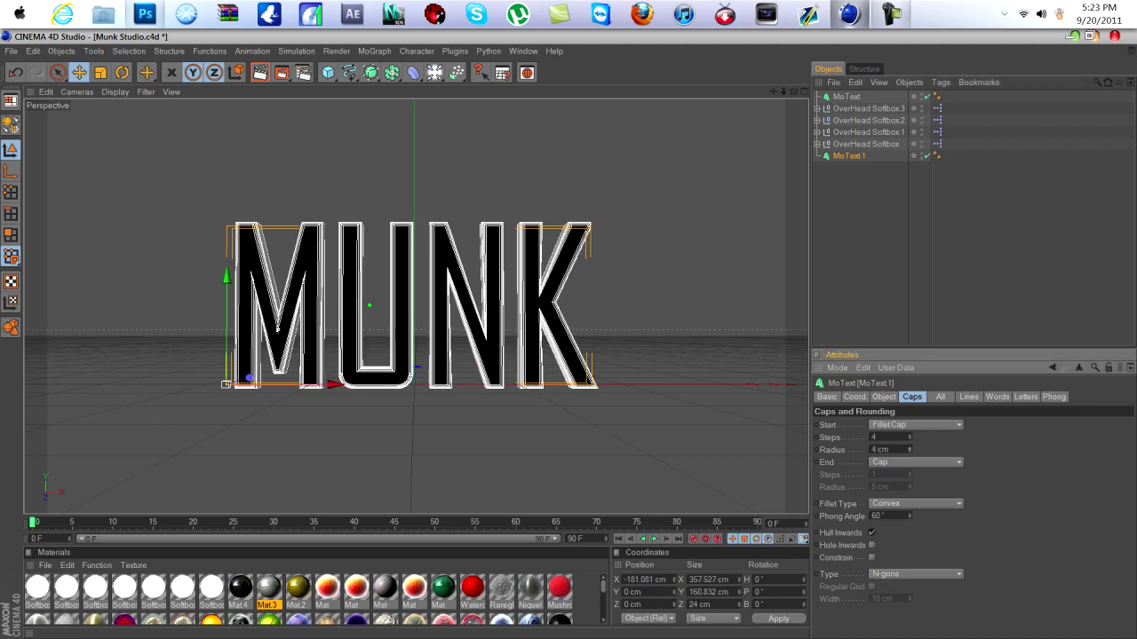
left_click(907, 447)
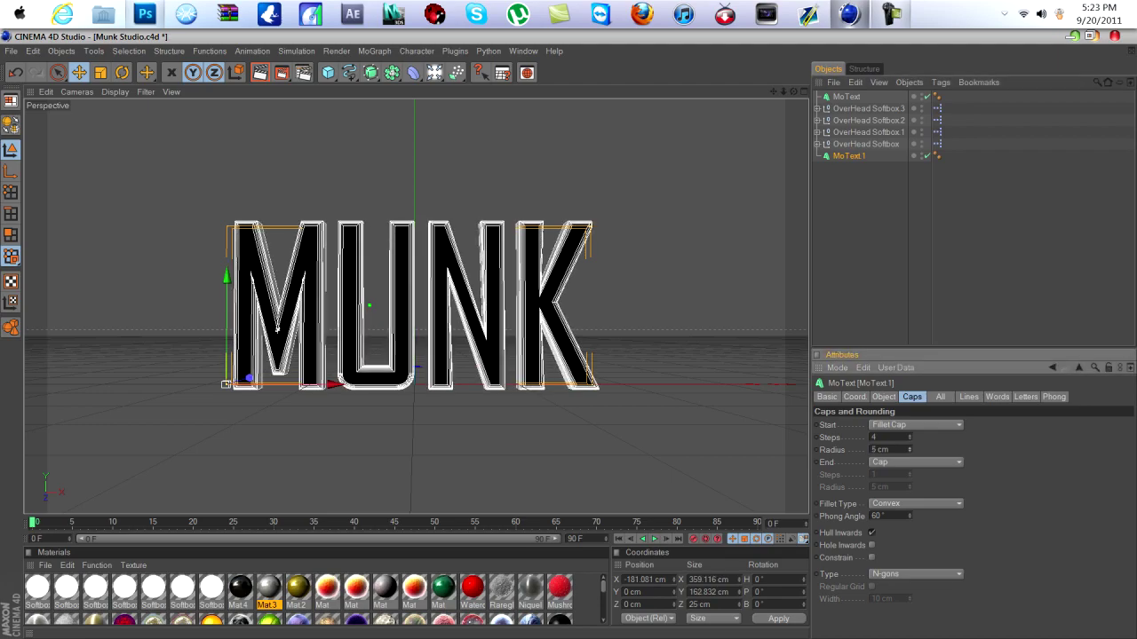
left_click(907, 435)
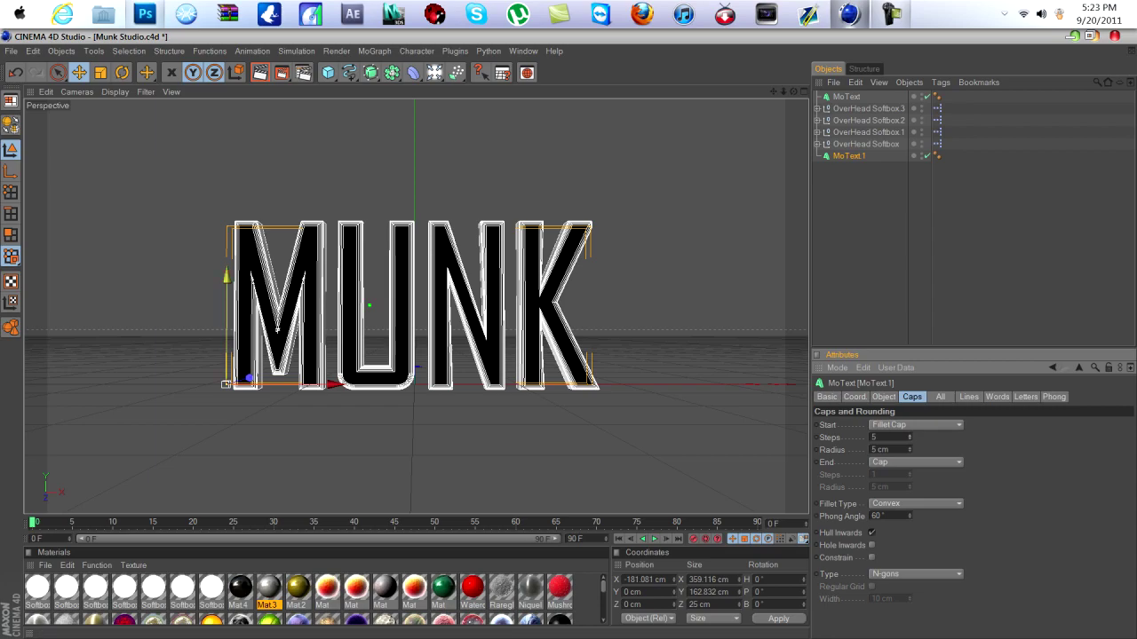
Shift the duplicate text slightly back along the Z axis and place it directly below the original MoText in the object list.
left_click_drag(249, 378, 249, 378)
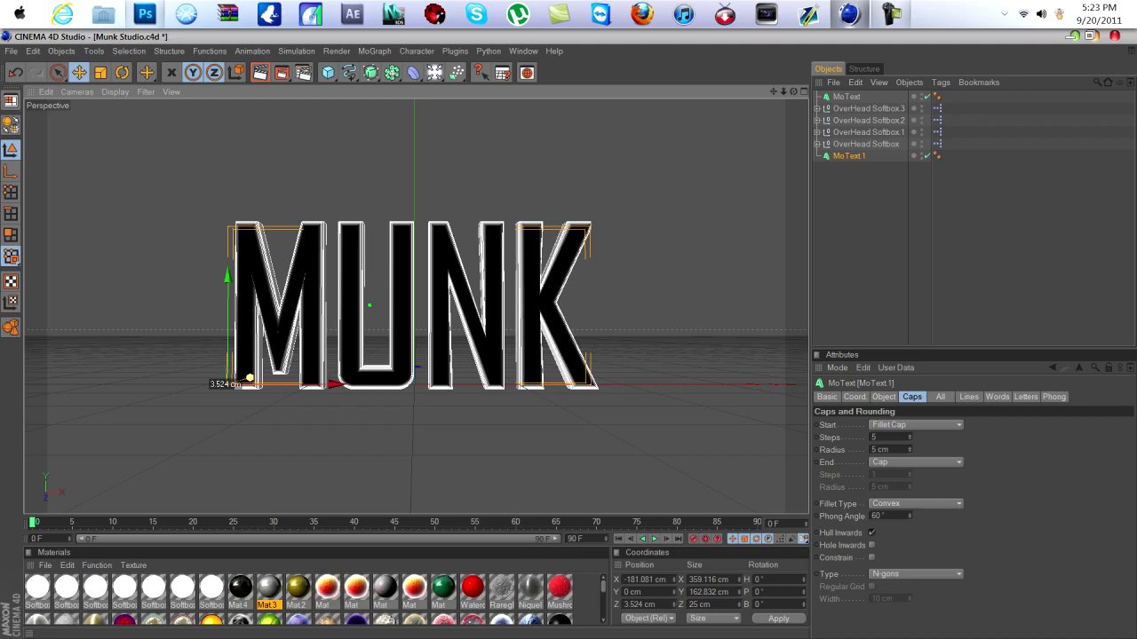
left_click_drag(250, 378, 250, 378)
left_click(857, 209)
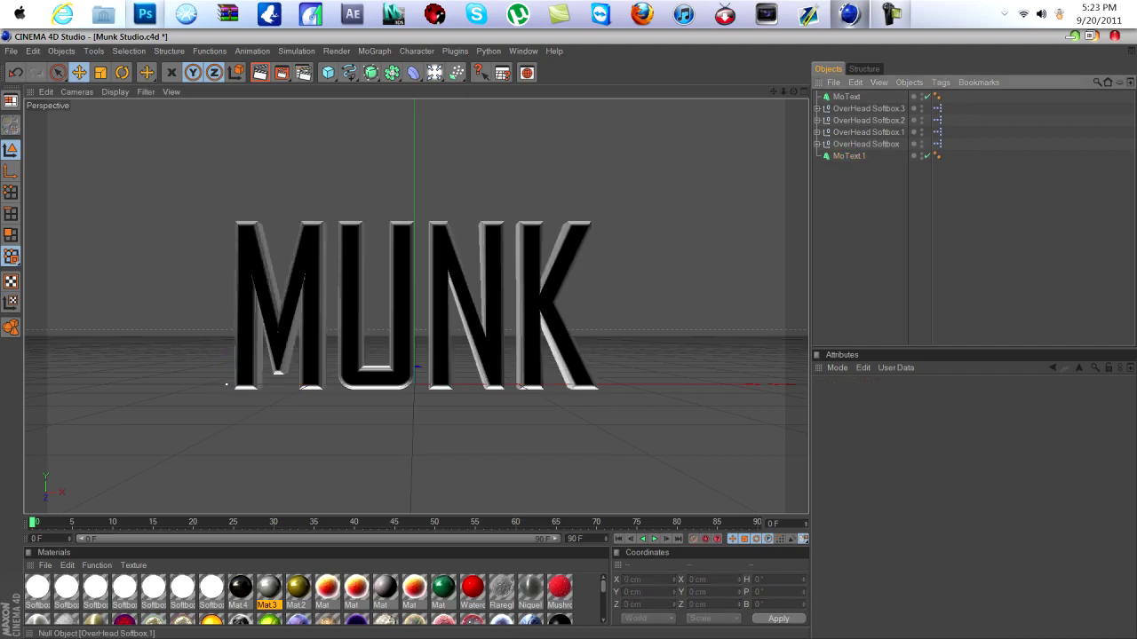
left_click(849, 156)
left_click_drag(849, 156, 849, 102)
left_click(847, 97)
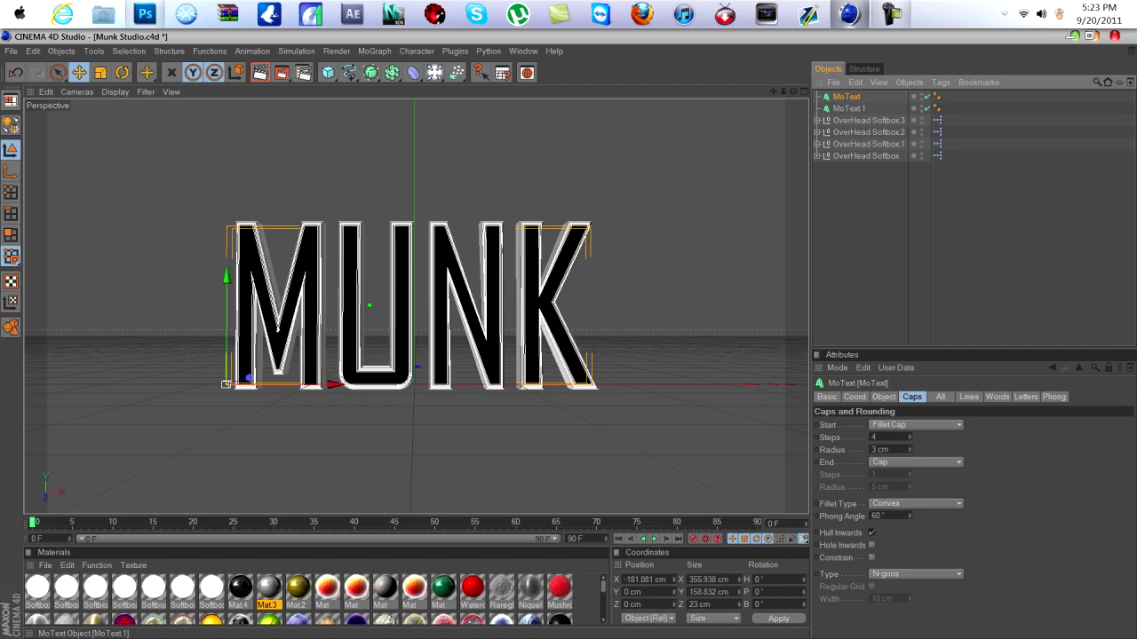
left_click(884, 397)
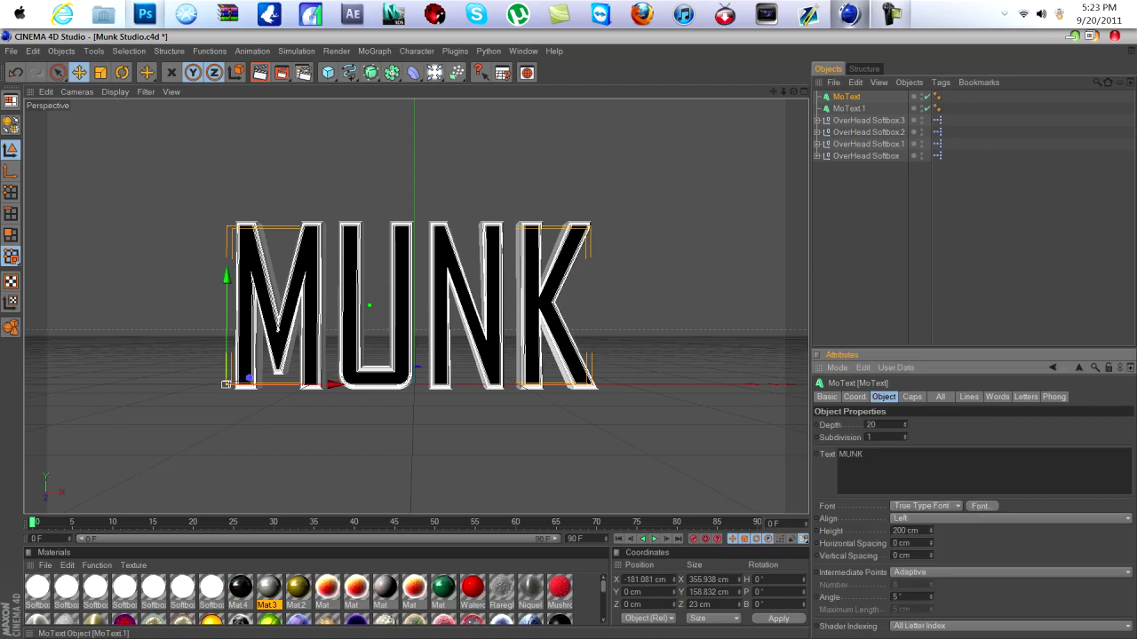
left_click(849, 108, "shift")
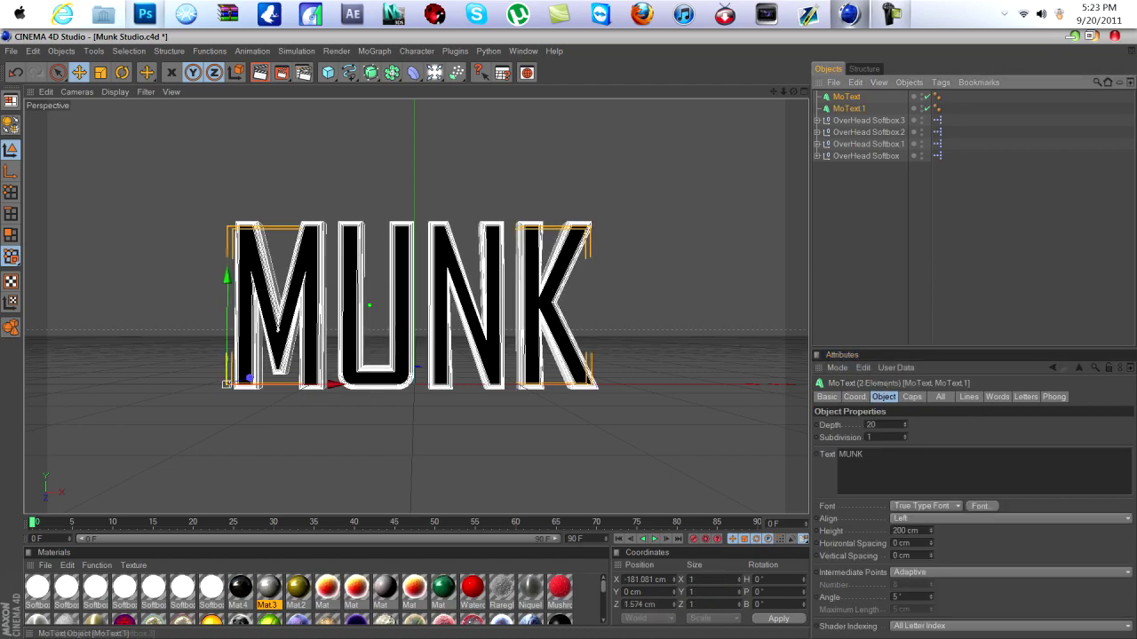
left_click_drag(865, 455, 838, 455)
left_click(840, 465)
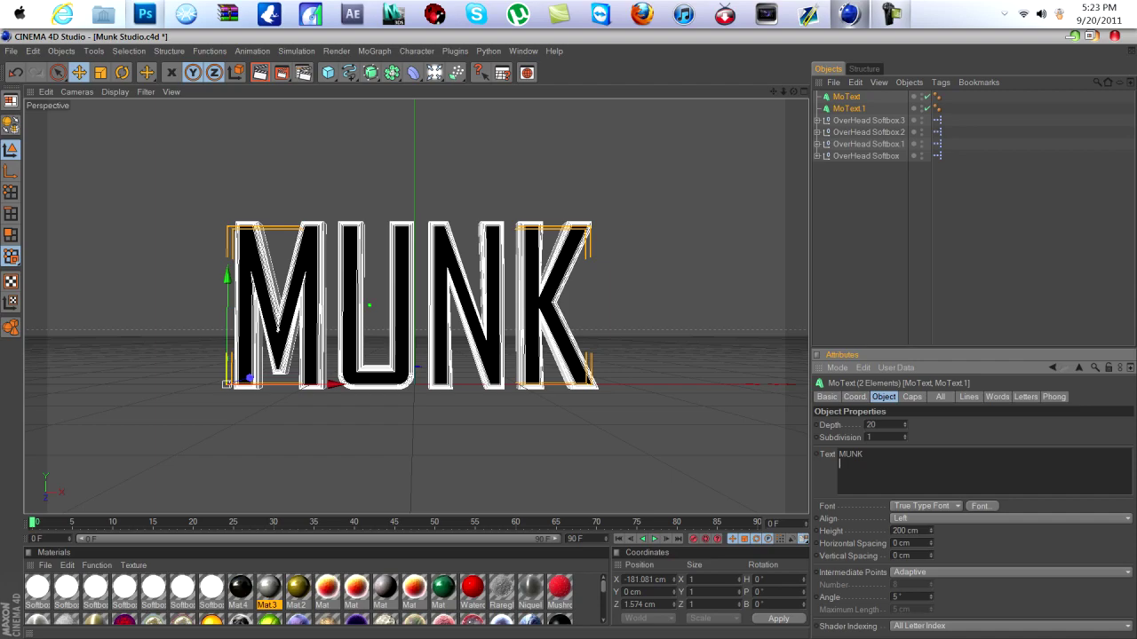
left_click(897, 253)
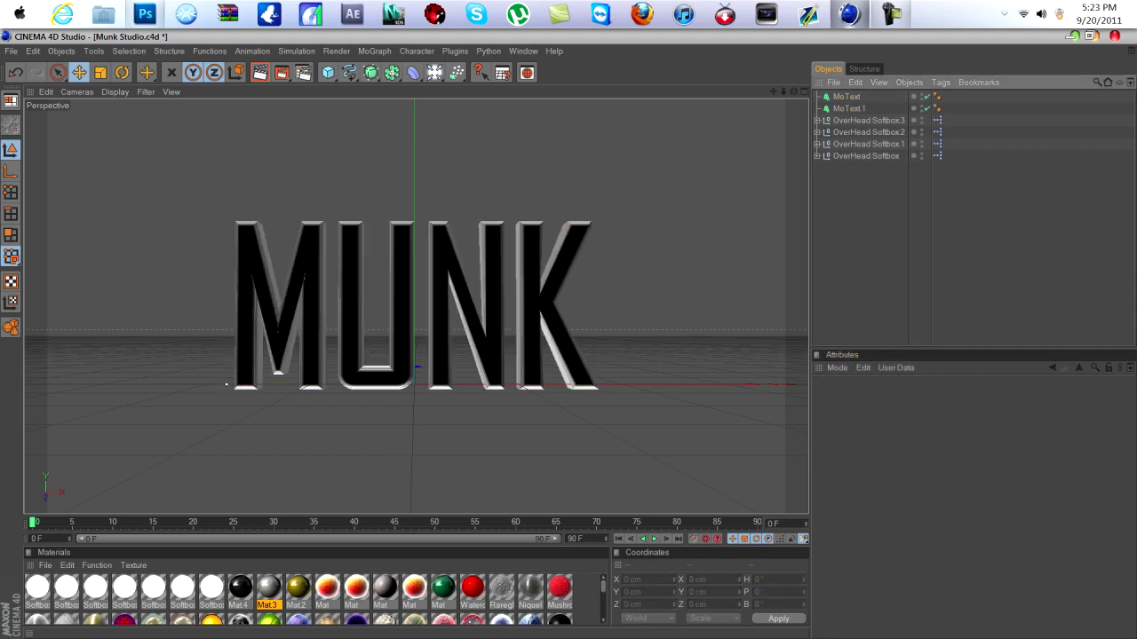
Apply the gold material Mat.2 to the original MoText object.
double_click(298, 588)
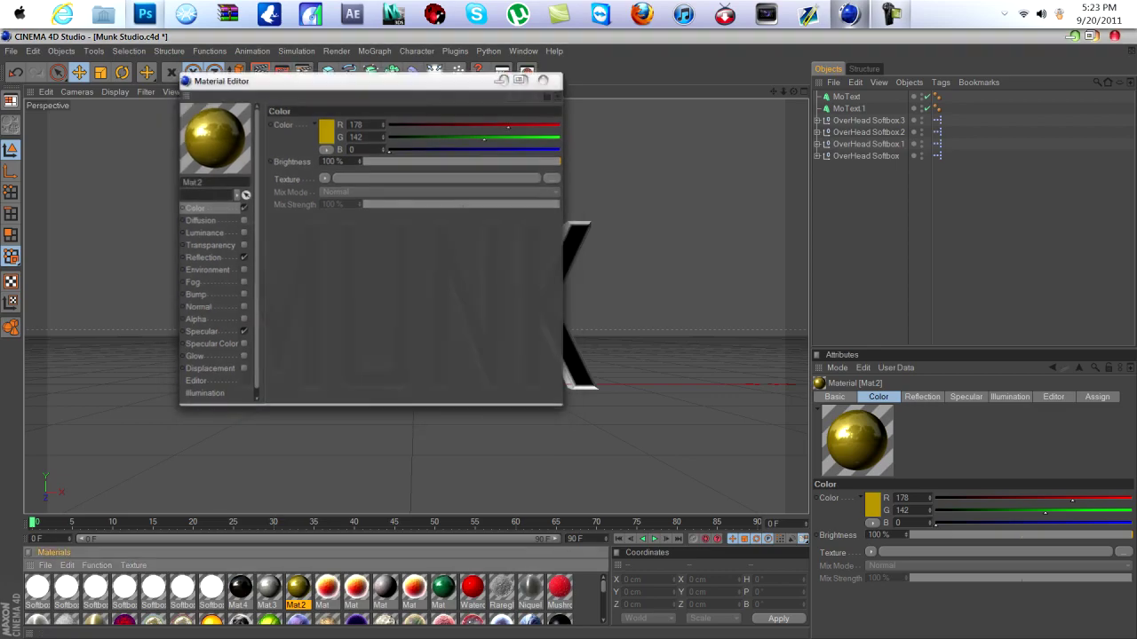
left_click(545, 77)
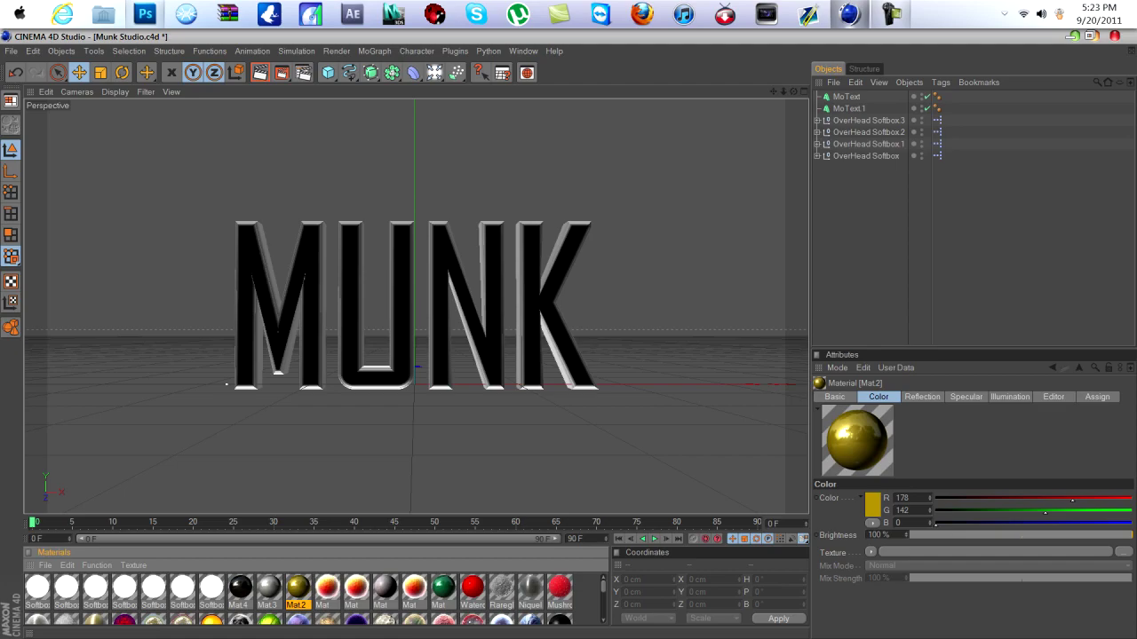
left_click_drag(298, 587, 847, 97)
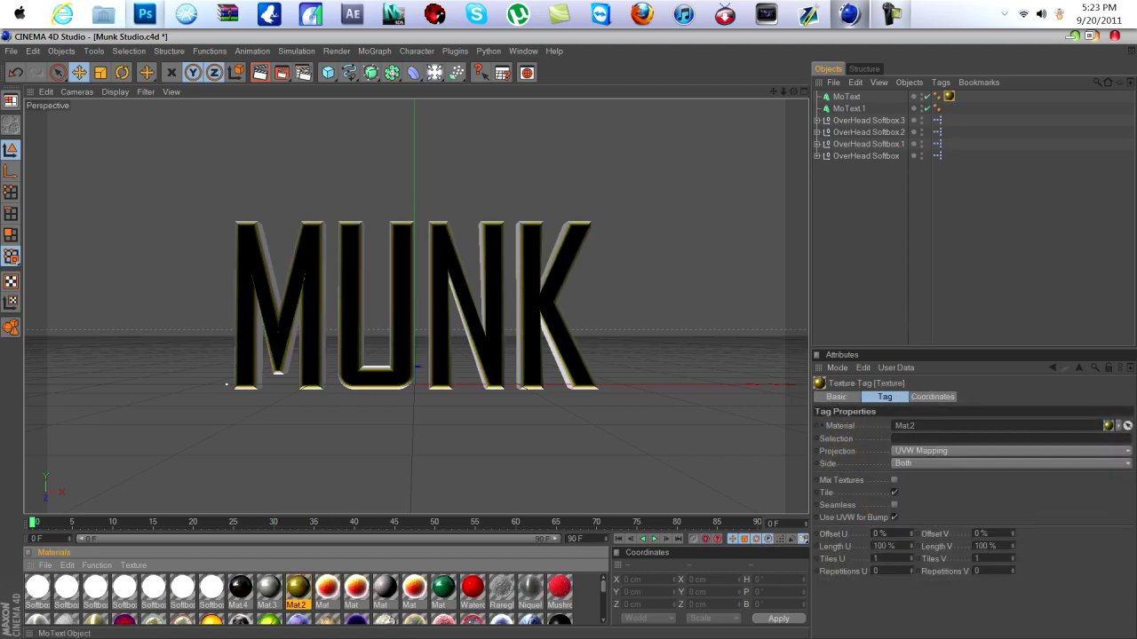
Try a copy of the gold material tag on MoText.1 and remove it.
left_click_drag(950, 96, 939, 108)
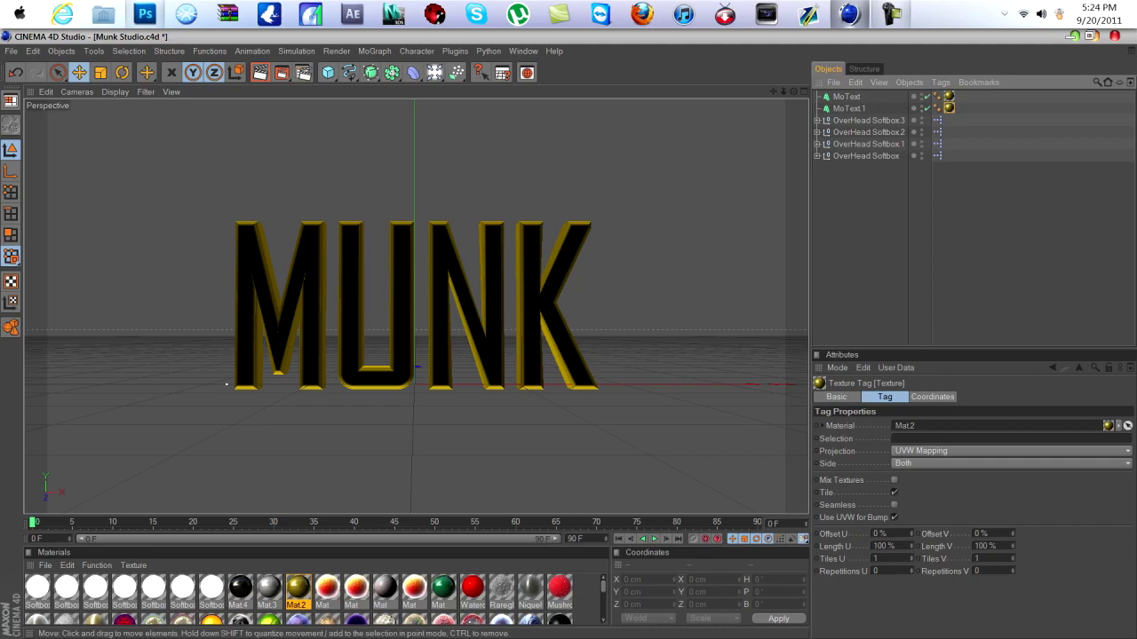
scroll(213, 391, "up", 3)
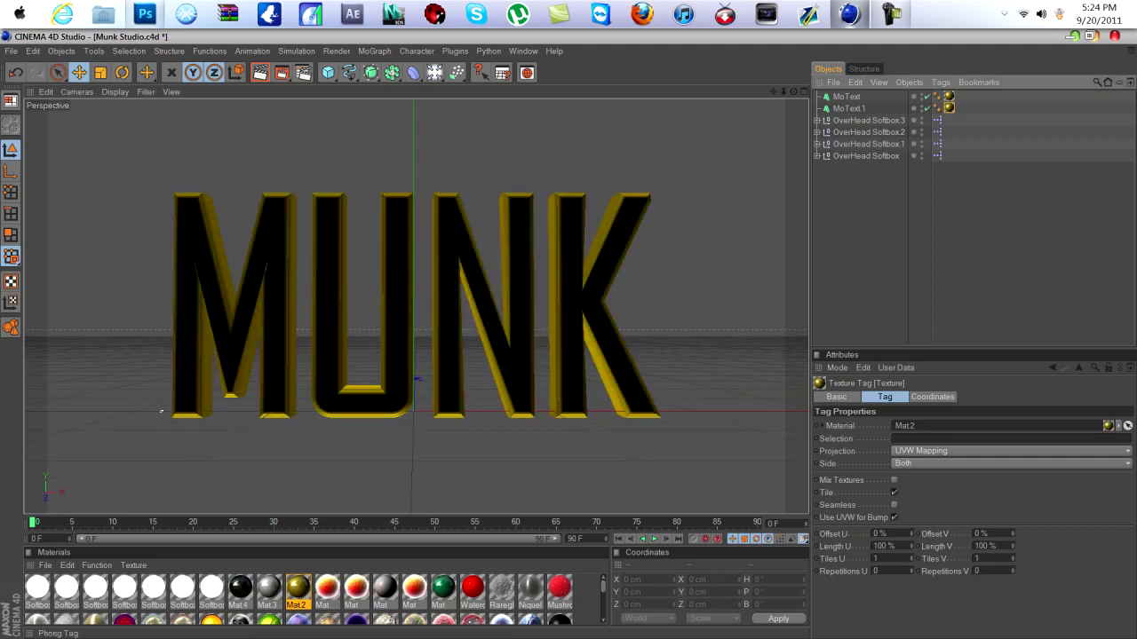
key("Delete")
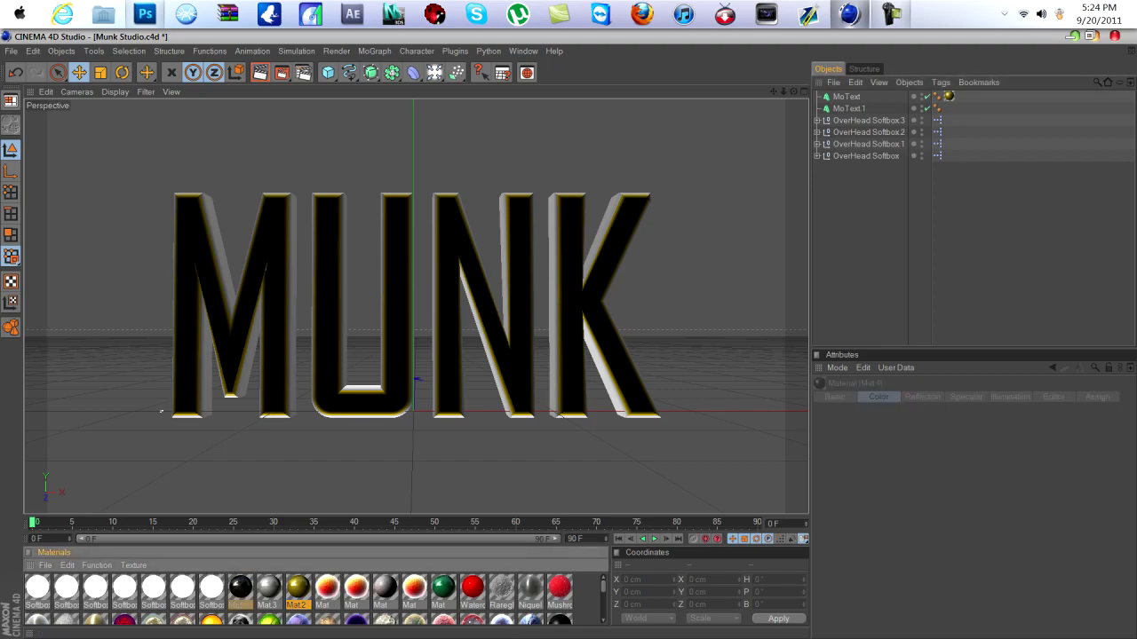
Apply the black material Mat.4 to the duplicate text, MoText.1.
double_click(240, 587)
left_click(546, 79)
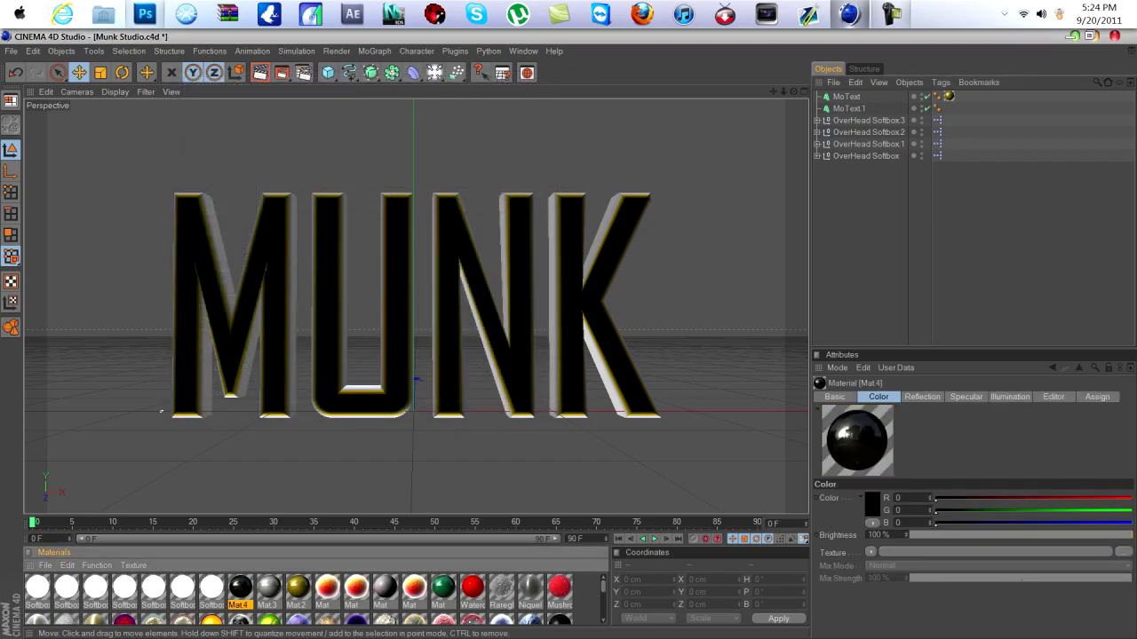
left_click_drag(240, 588, 849, 108)
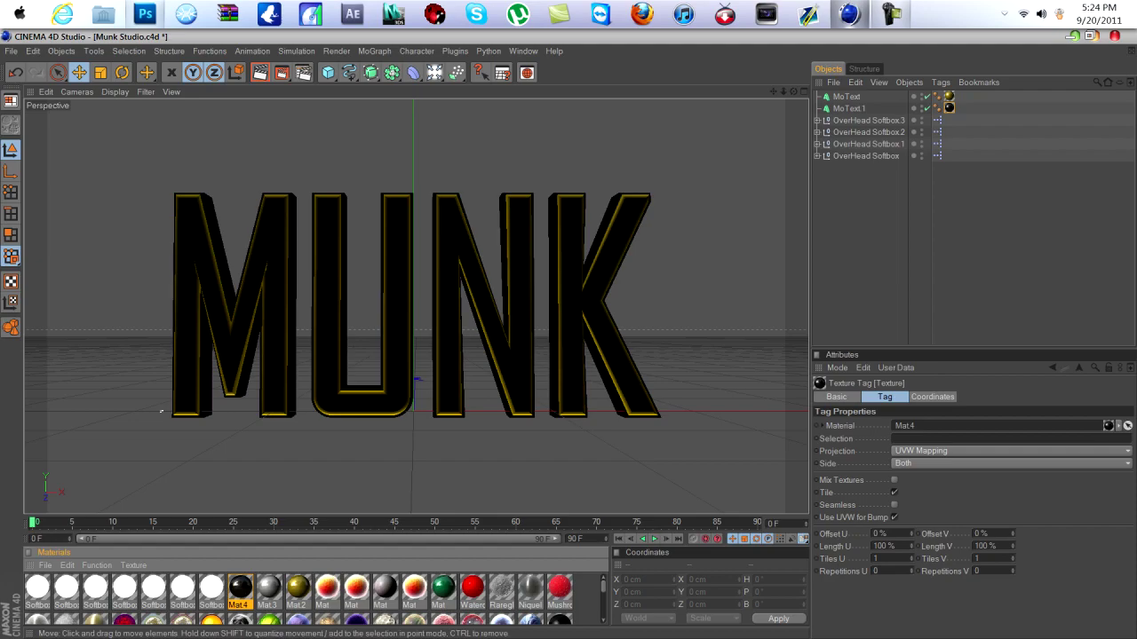
mouse_move(603, 587)
left_mouse_down()
mouse_move(603, 615)
mouse_move(604, 598)
left_mouse_up()
scroll(311, 599, "up", 3)
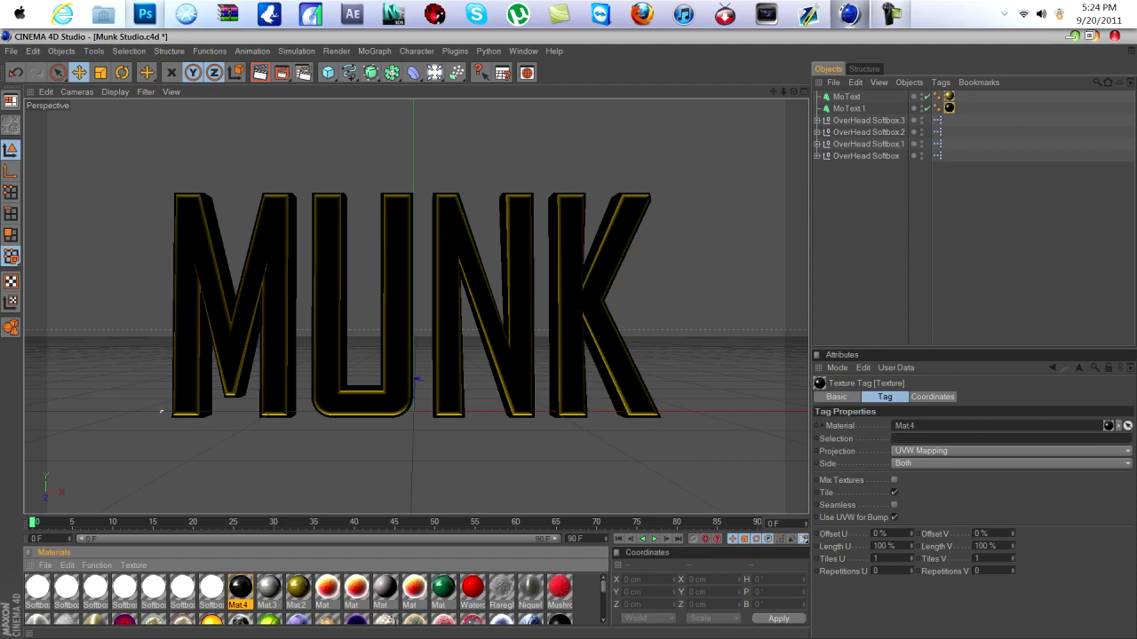
left_click(328, 587)
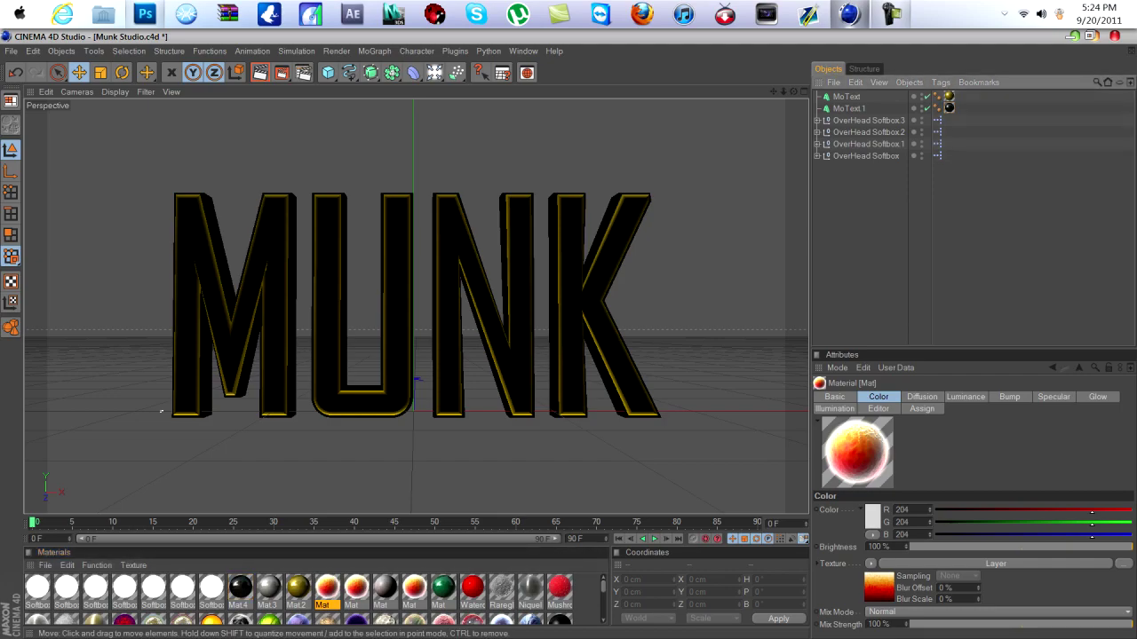
Increase the extrusion depth of both text objects, MoText and MoText.1, together to 75.
scroll(162, 411, "up", 2)
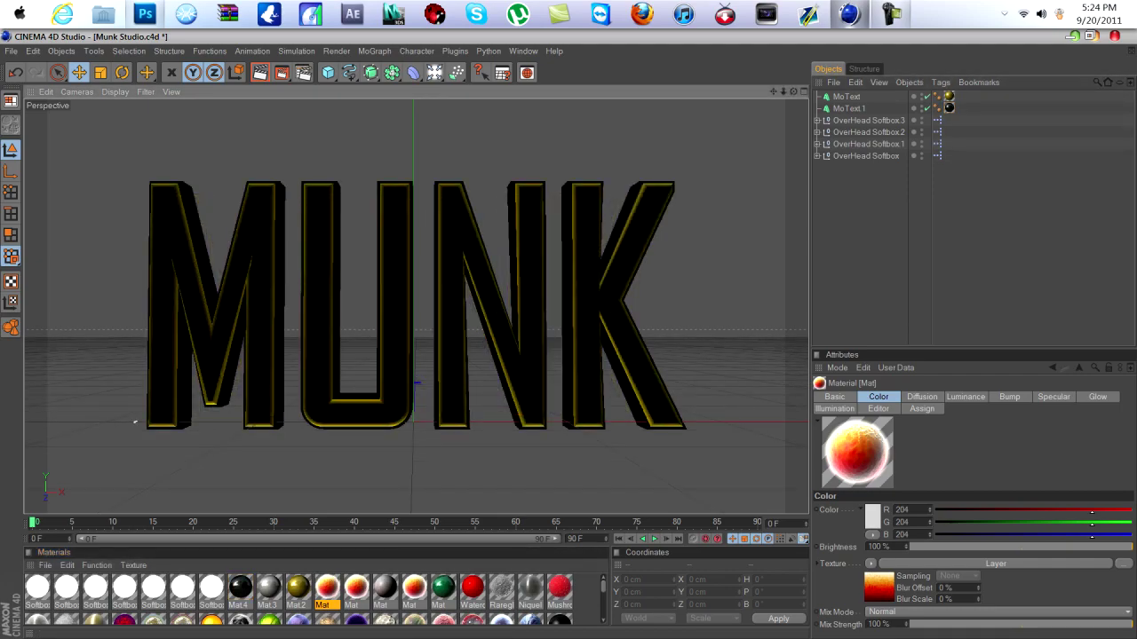
left_click_drag(794, 91, 791, 89)
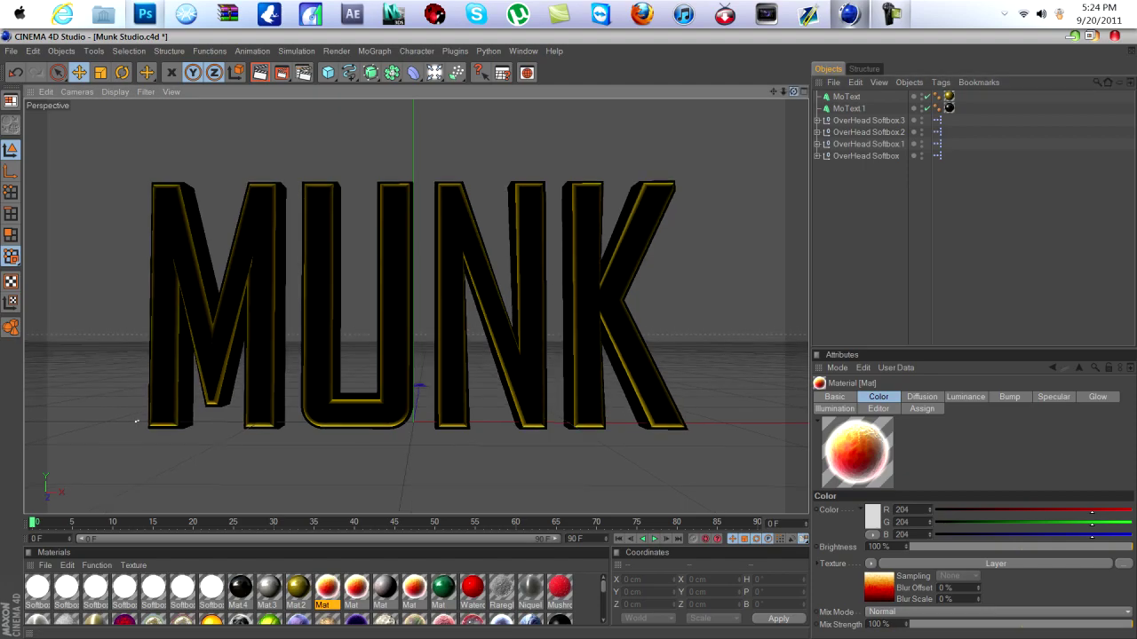
left_click_drag(137, 421, 127, 410)
left_click(127, 409)
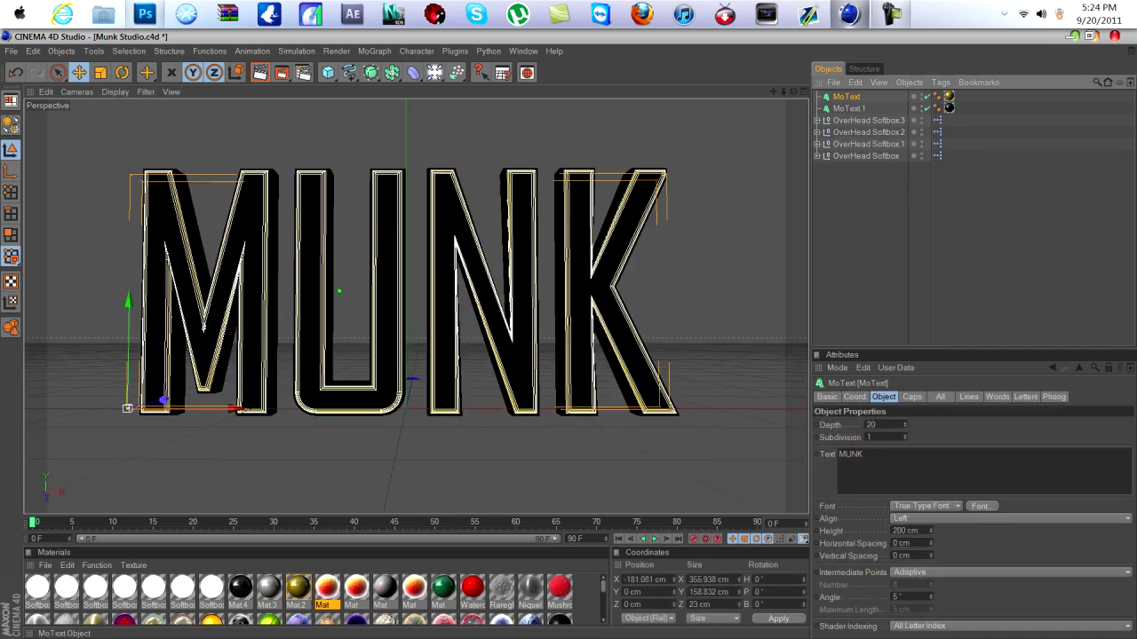
left_click(849, 109, "shift")
left_click_drag(794, 92, 680, 76)
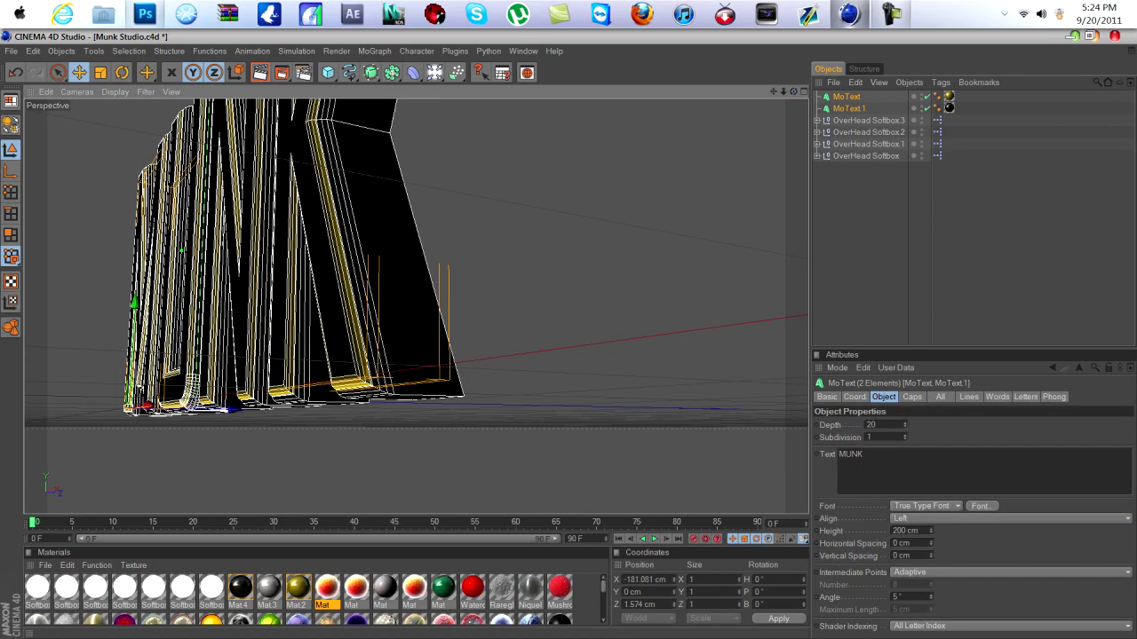
left_click_drag(905, 425, 905, 400)
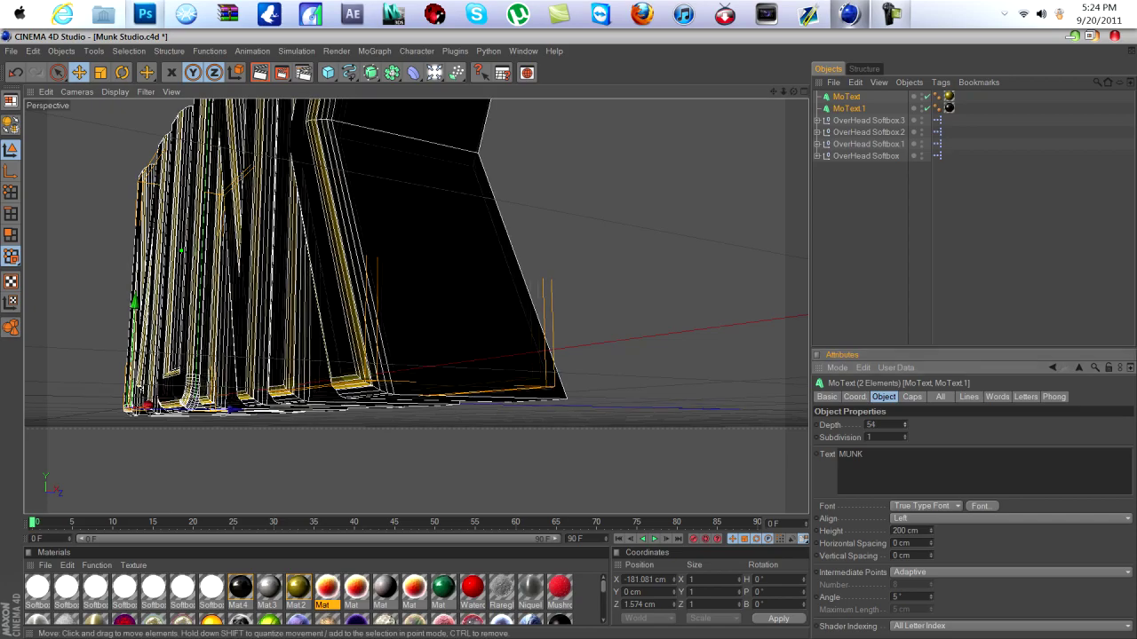
scroll(415, 306, "down", 3)
left_click_drag(793, 91, 955, 94)
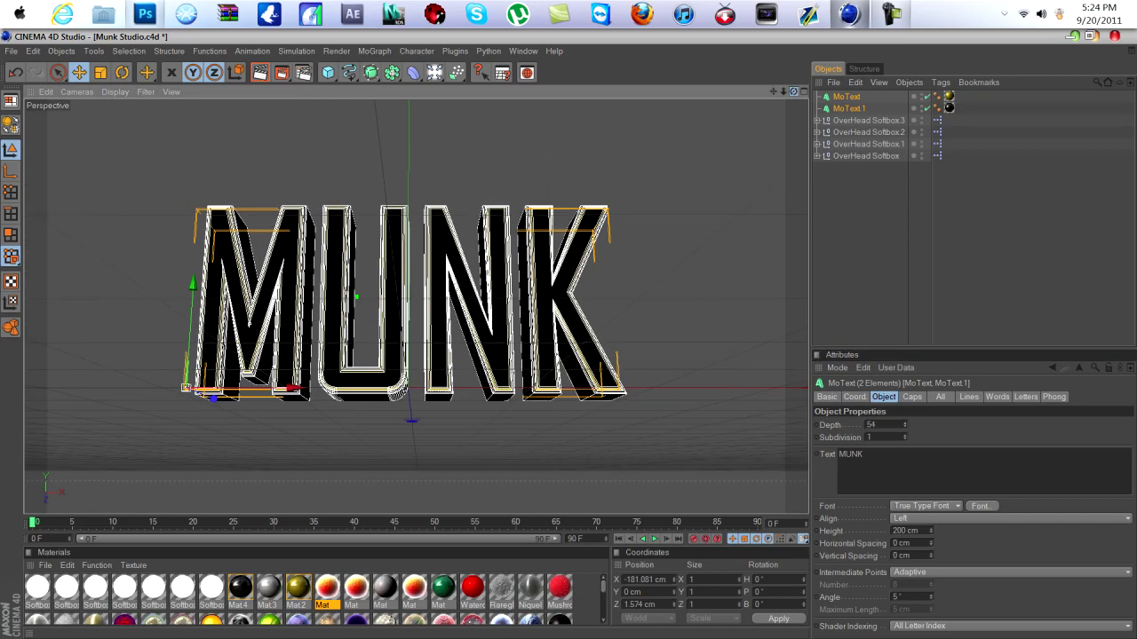
left_click_drag(905, 424, 905, 406)
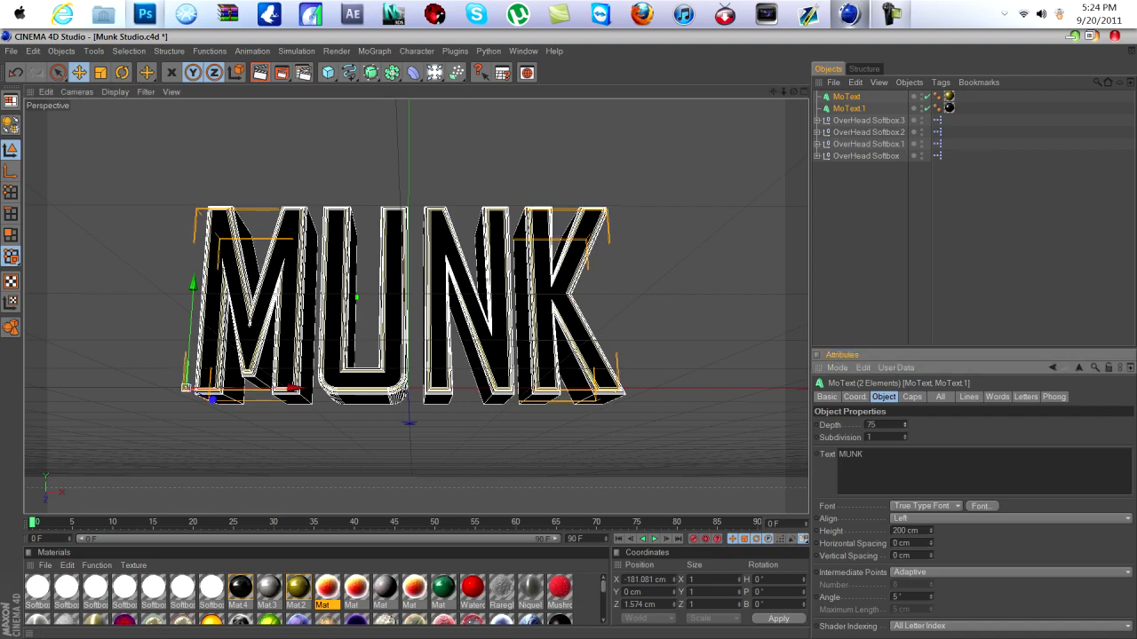
left_click(135, 406)
Frame the text from slightly below and set the render output file to munk on the Desktop.
scroll(415, 306, "up", 2)
scroll(415, 306, "down", 1)
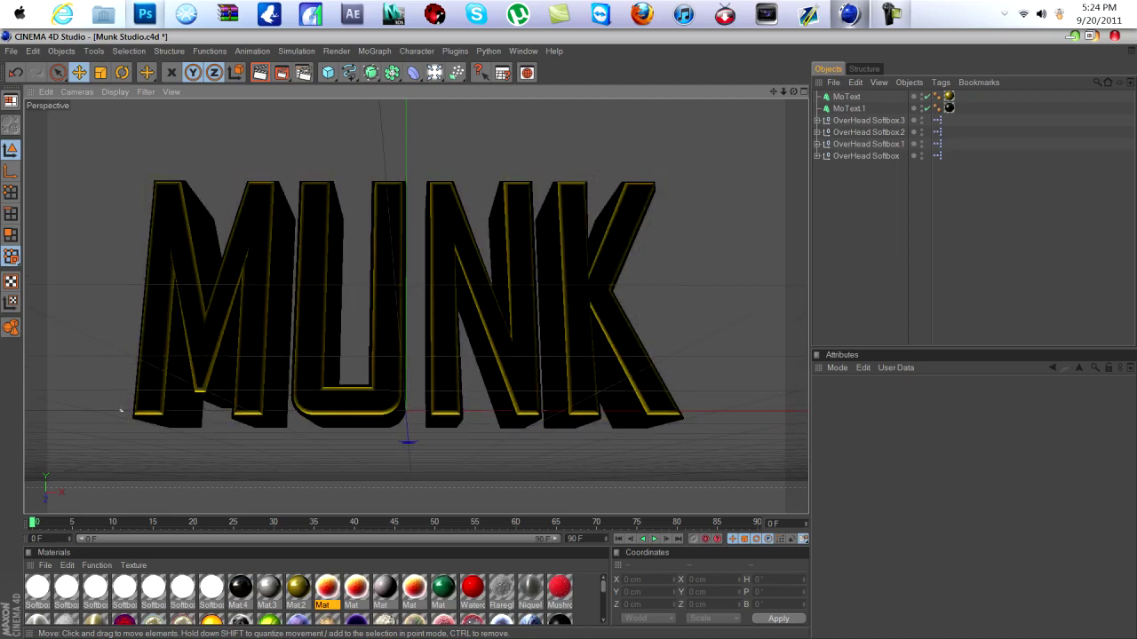
mouse_move(772, 92)
left_mouse_down()
mouse_move(784, 89)
mouse_move(767, 84)
left_mouse_up()
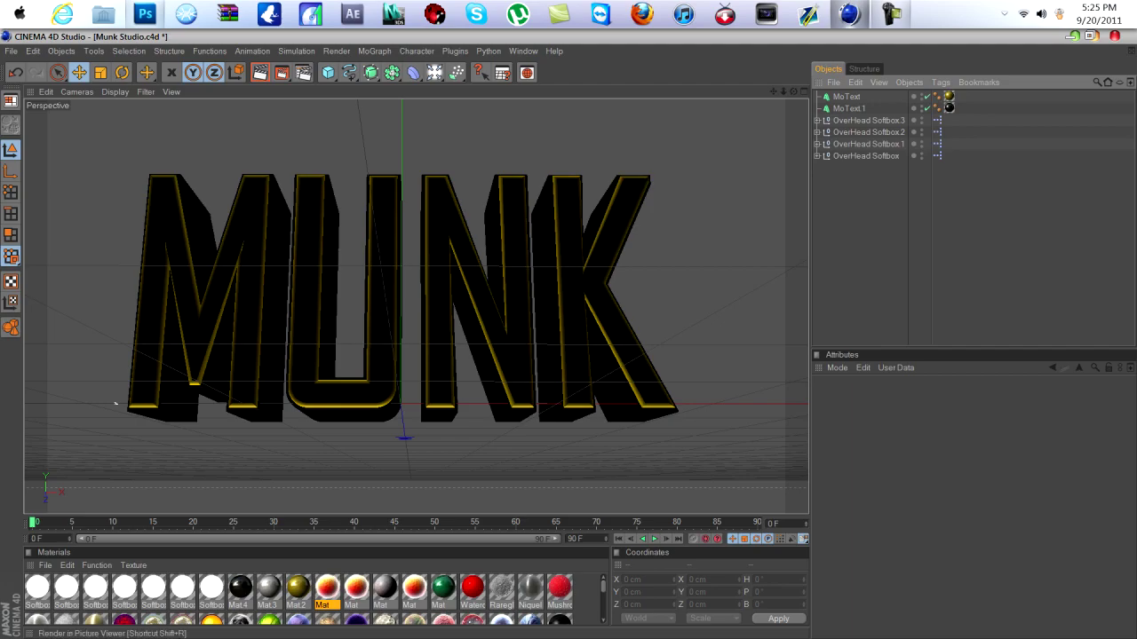
key("ctrl+b")
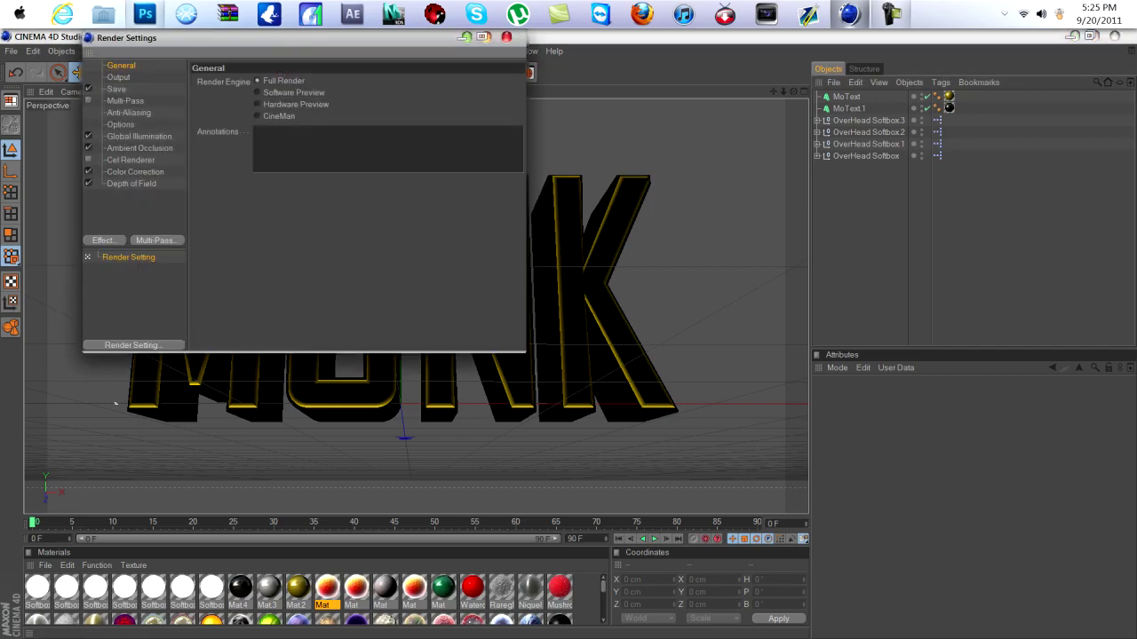
left_click(510, 106)
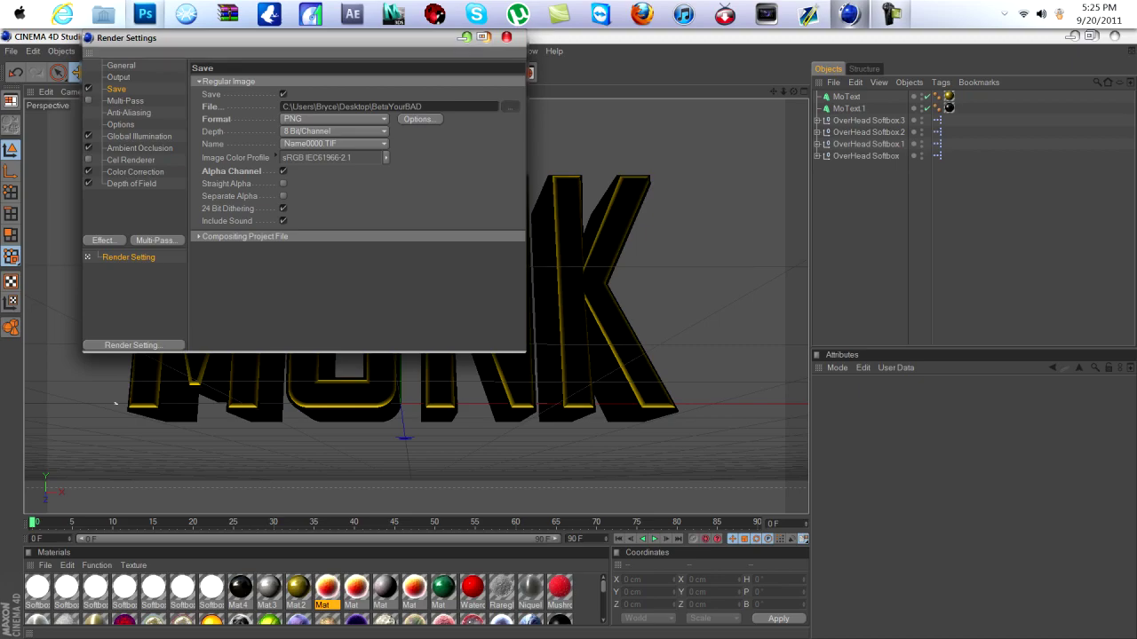
key("BackSpace")
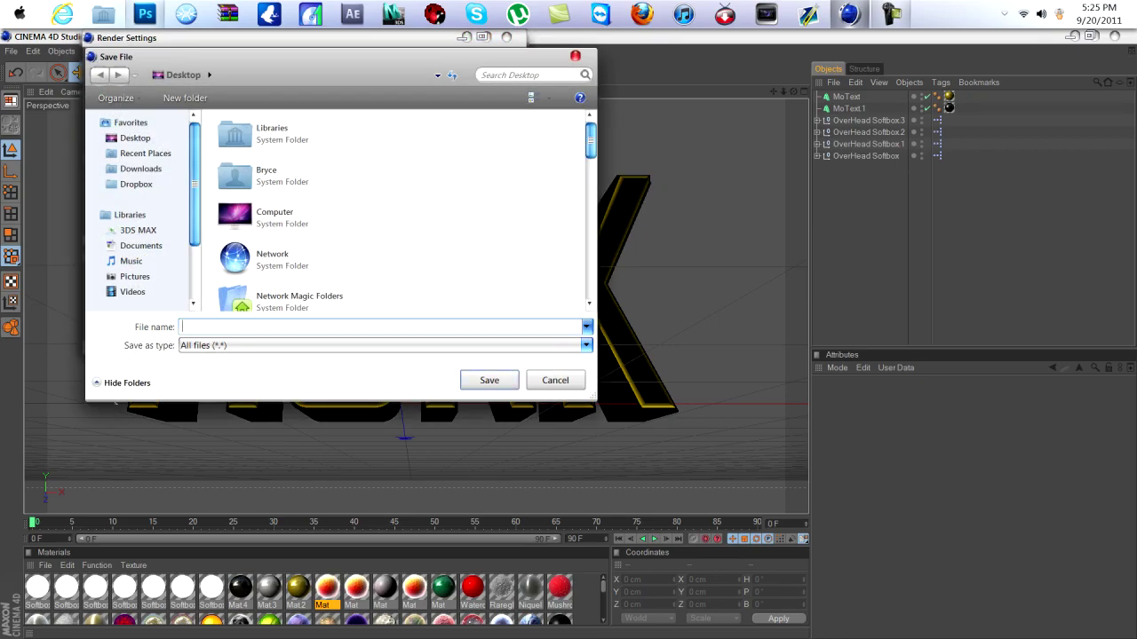
type("munk")
key("Return")
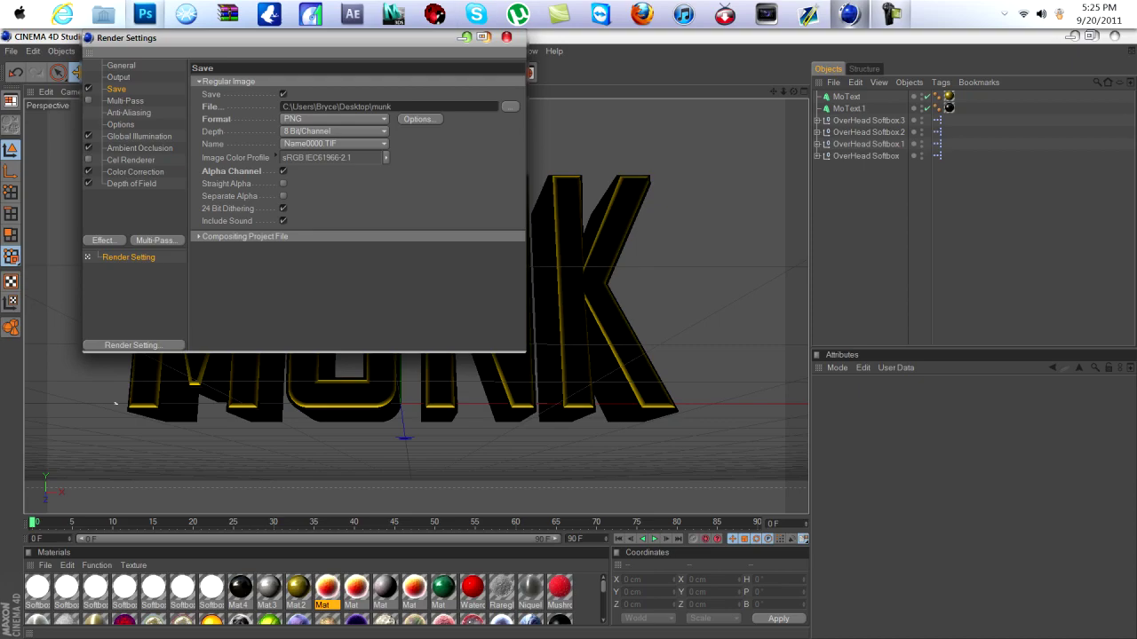
Review the Depth of Field, Ambient Occlusion, Global Illumination and Save options in the render settings.
left_click(135, 172)
left_click(131, 184)
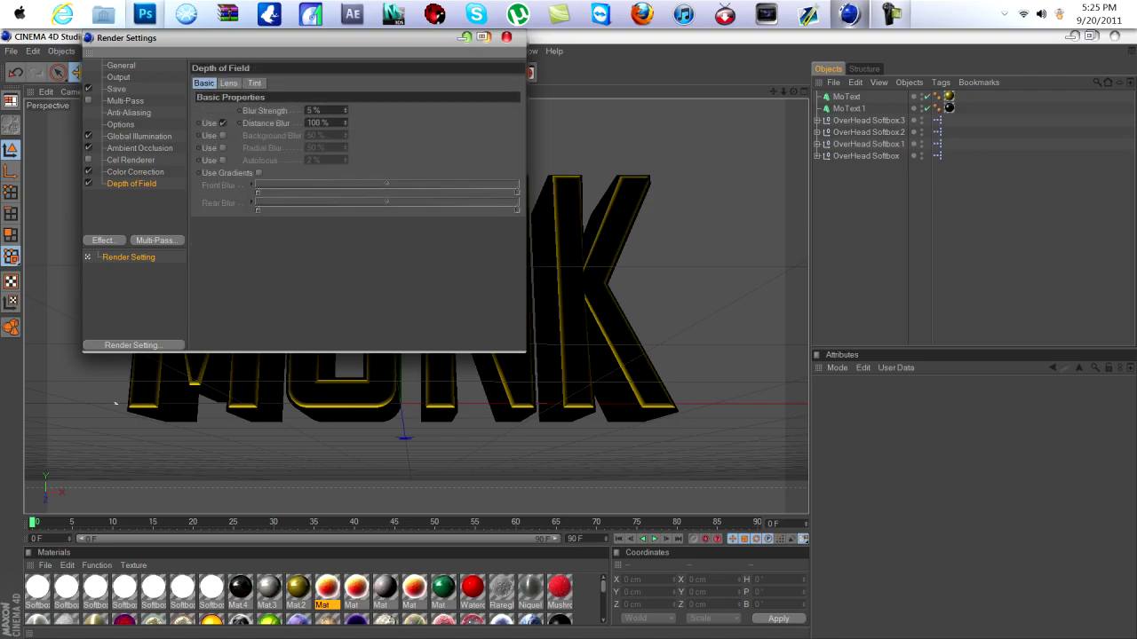
left_click(139, 149)
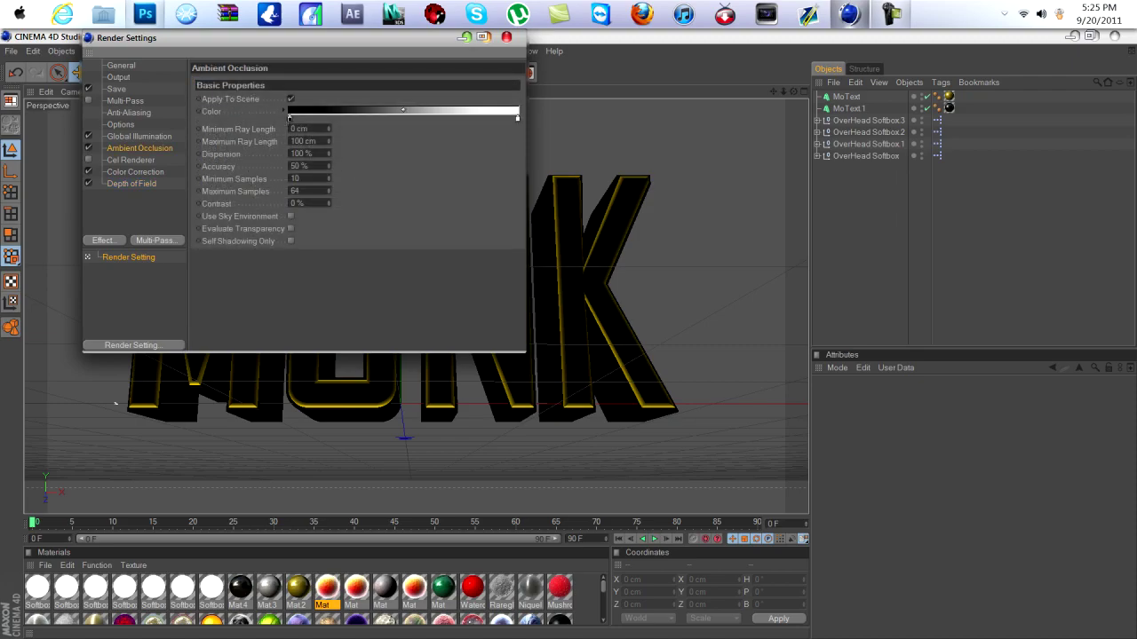
left_click(139, 137)
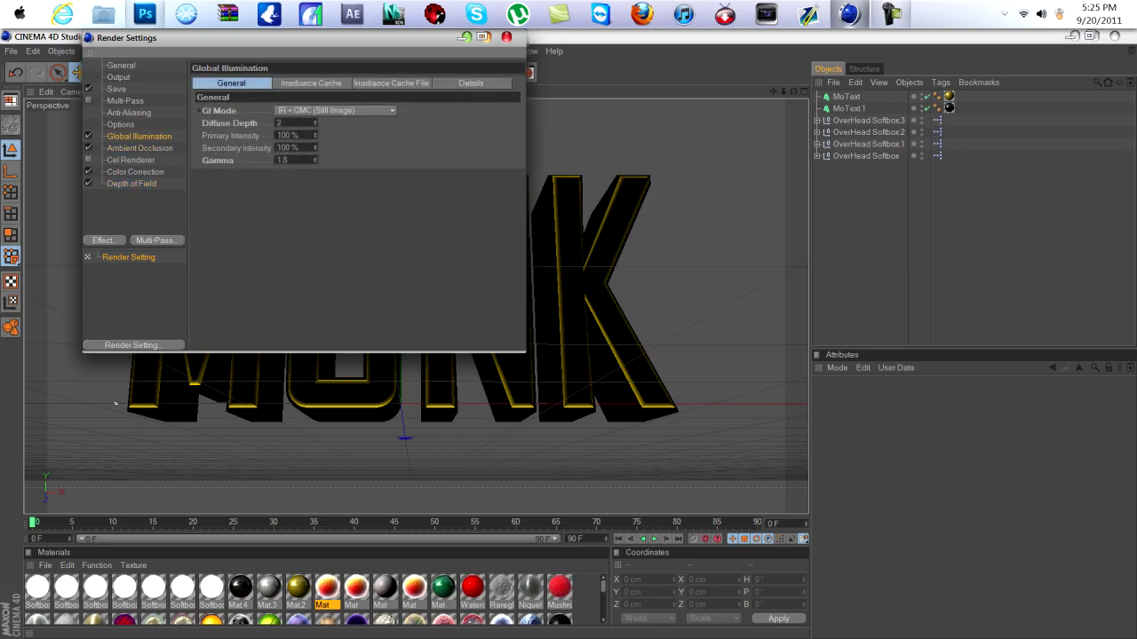
left_click(117, 89)
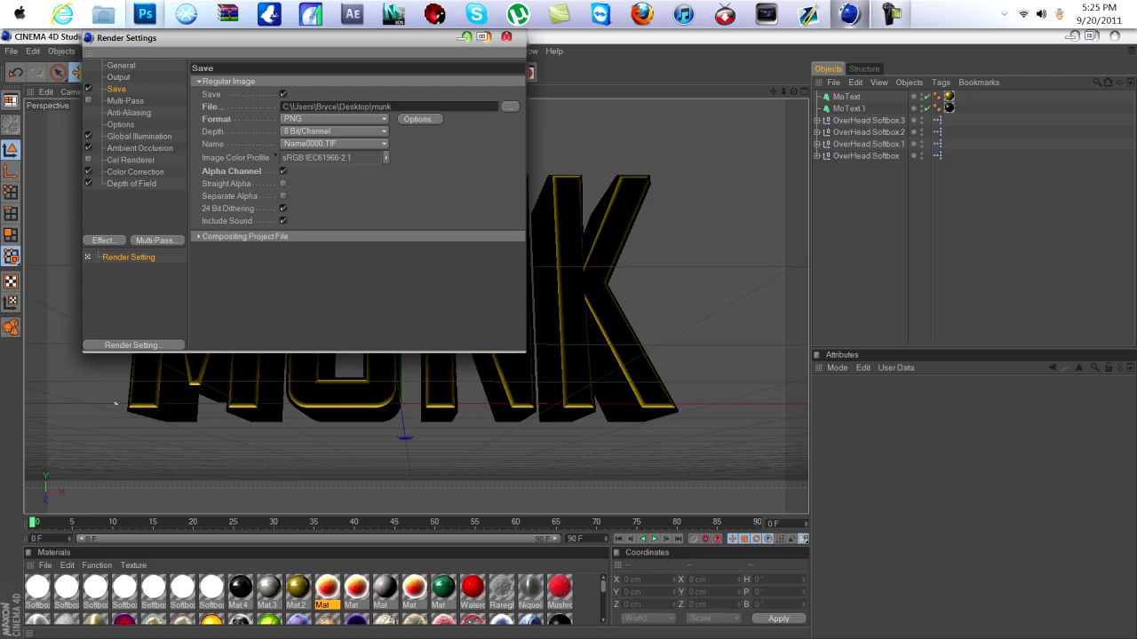
Close the render settings and render the text scene to the Picture Viewer, accepting the missing textures.
left_click(506, 36)
left_click(305, 73)
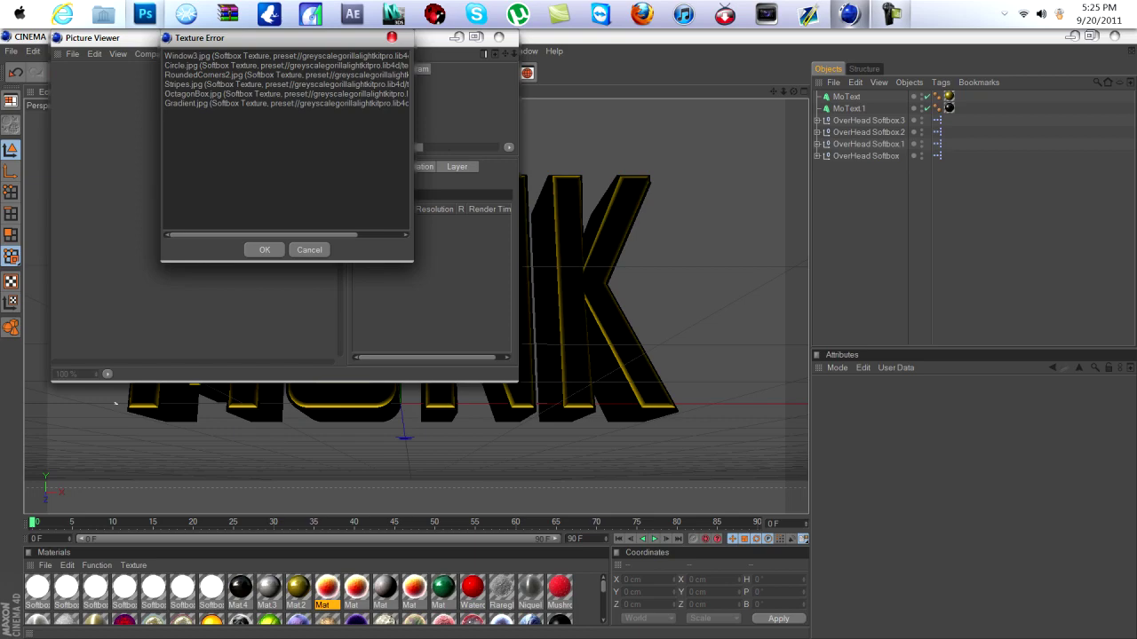
key("Return")
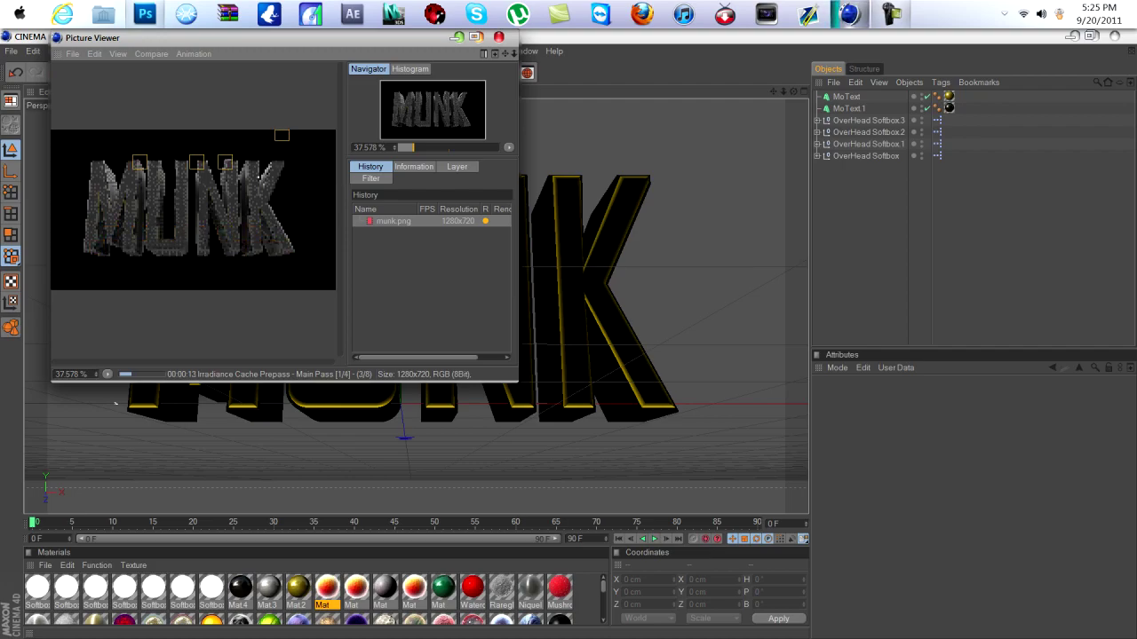
Switch to Photoshop and create a new document with the preset dimensions.
mouse_move(848, 14)
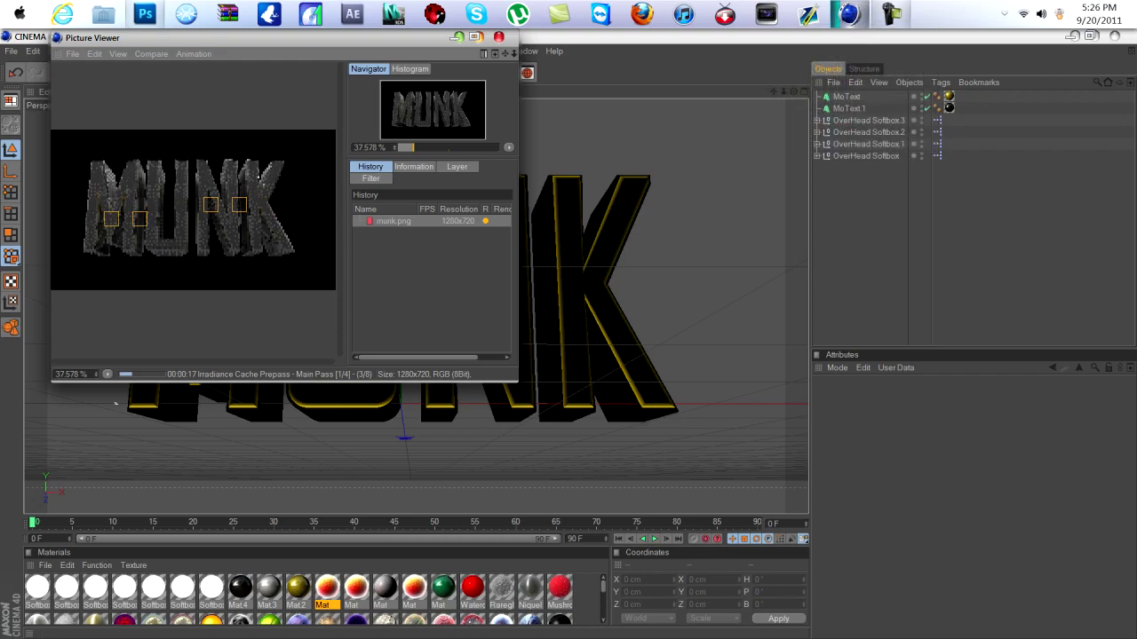
left_click(147, 14)
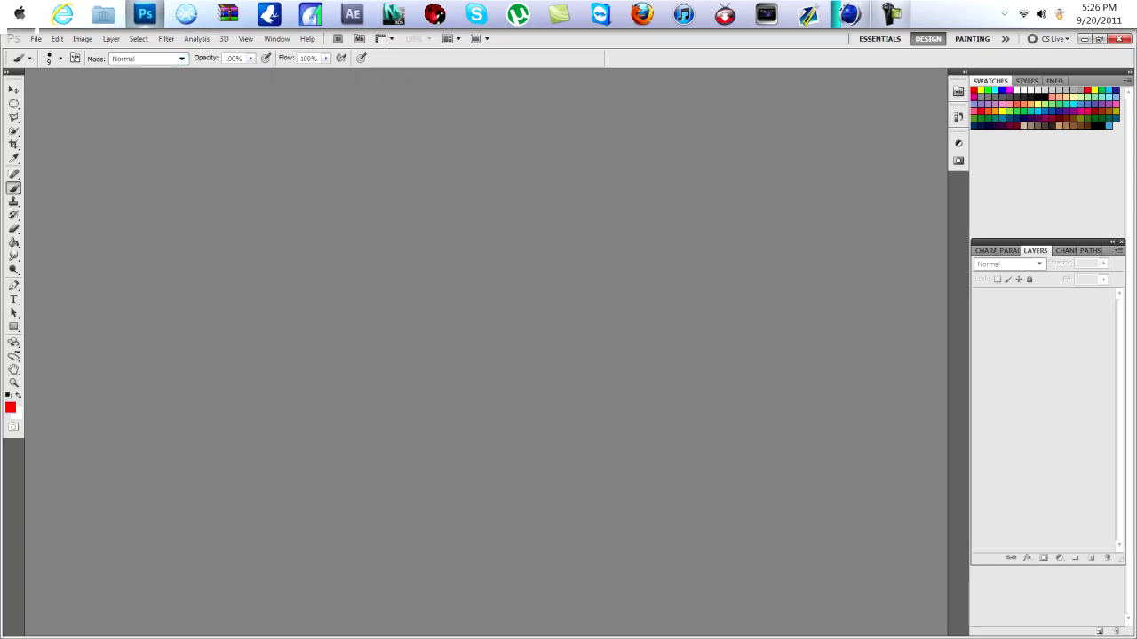
left_click(35, 39)
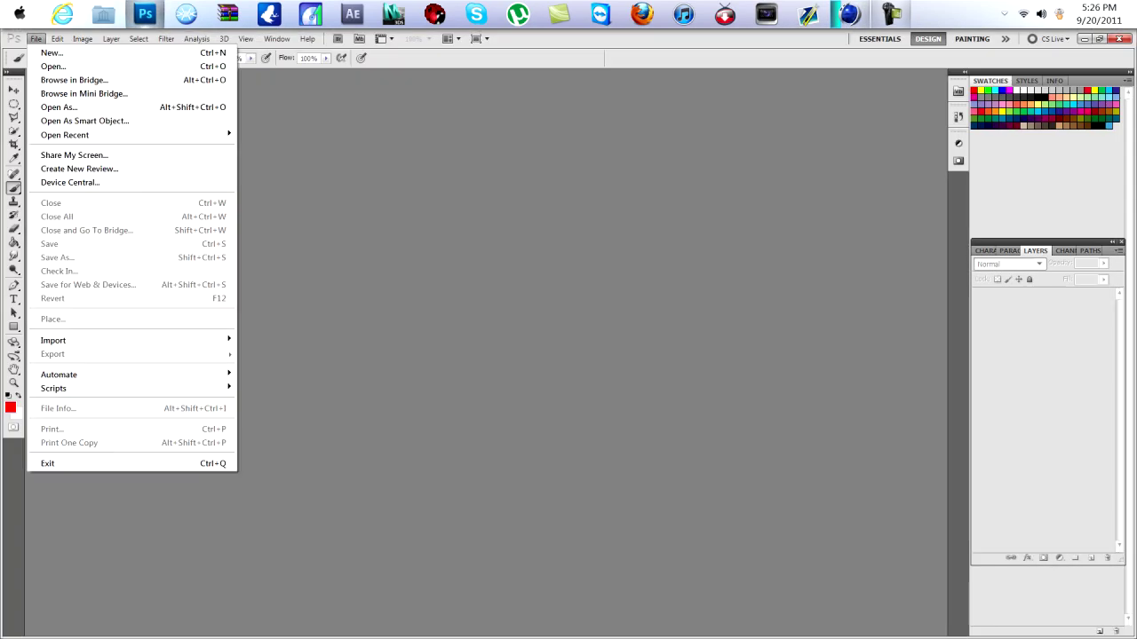
left_click(48, 53)
key("Return")
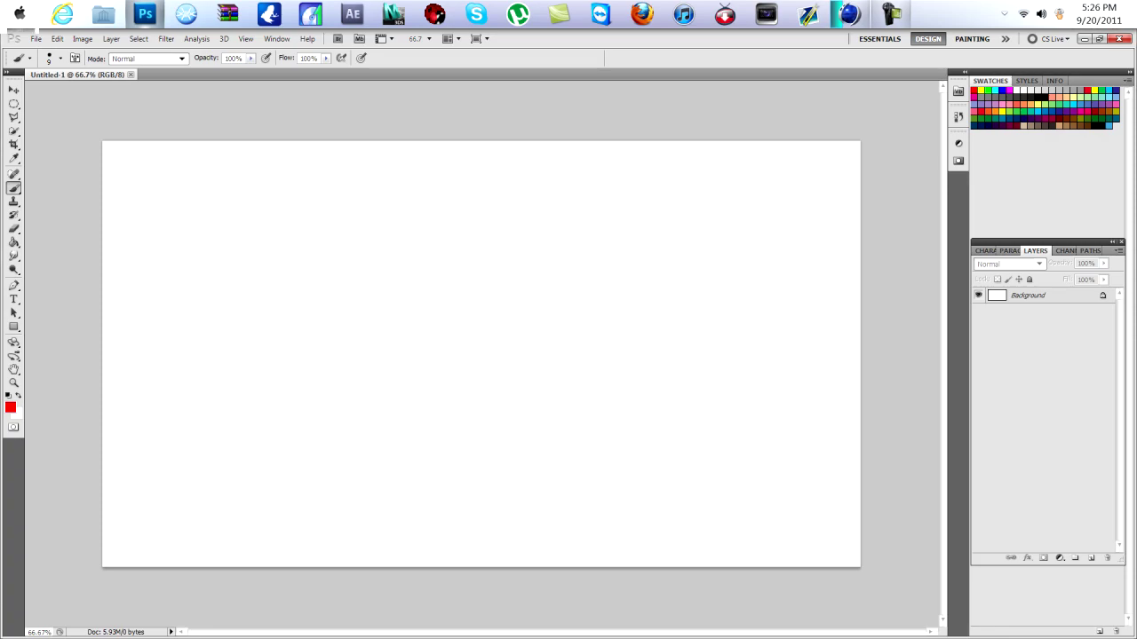
Fill the new document's Background with a custom pale yellow color at 100% opacity in Normal mode.
left_click(35, 38)
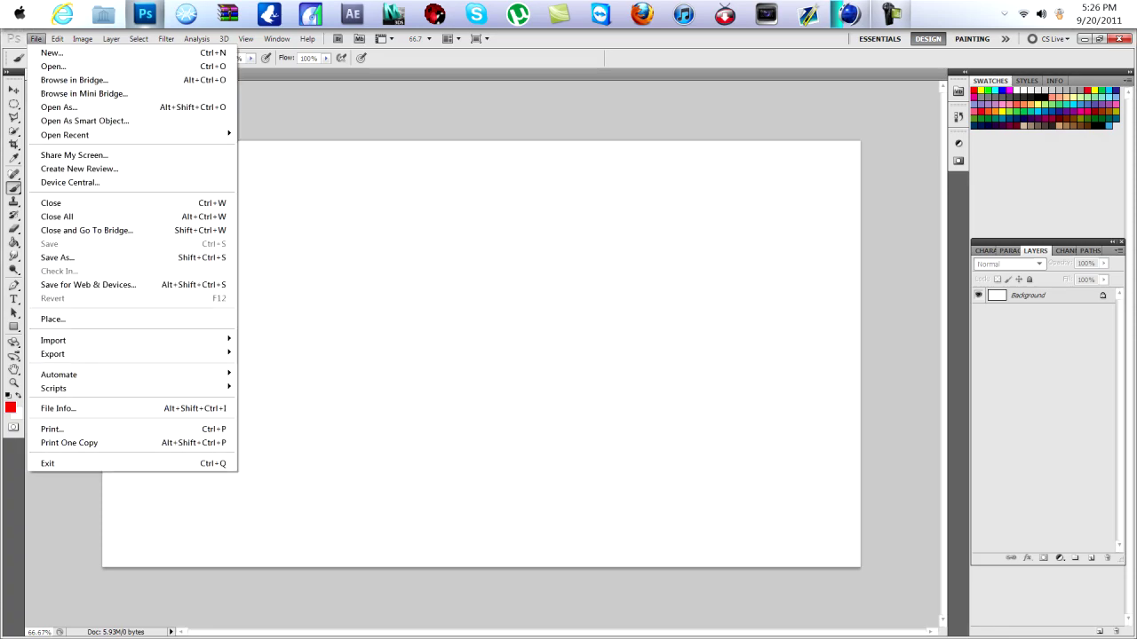
mouse_move(57, 38)
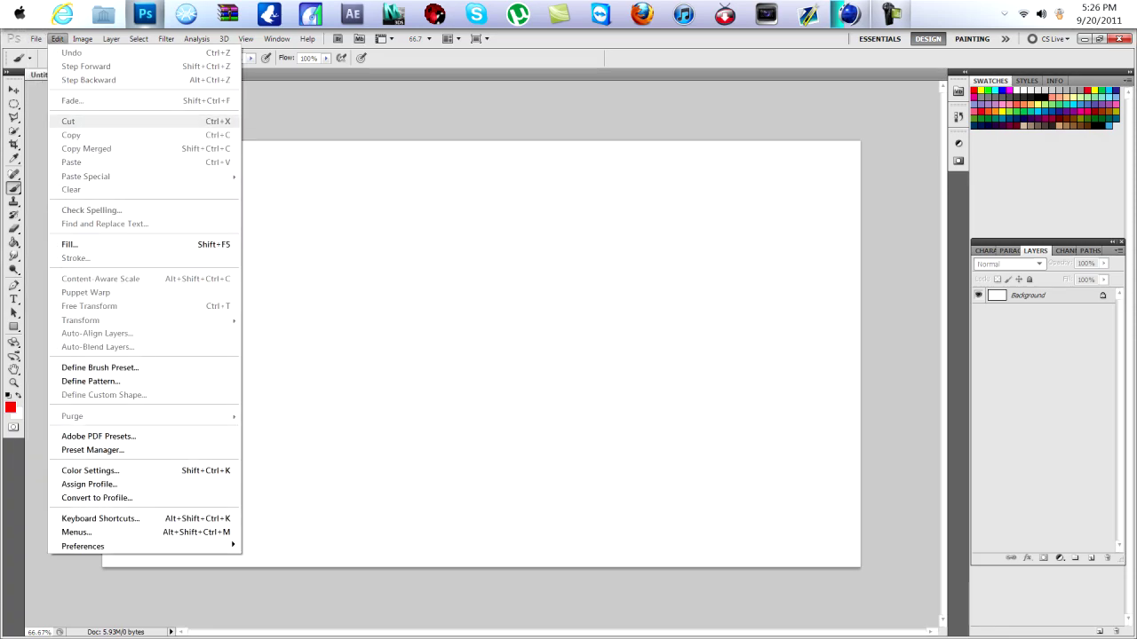
left_click(70, 244)
left_click(827, 83)
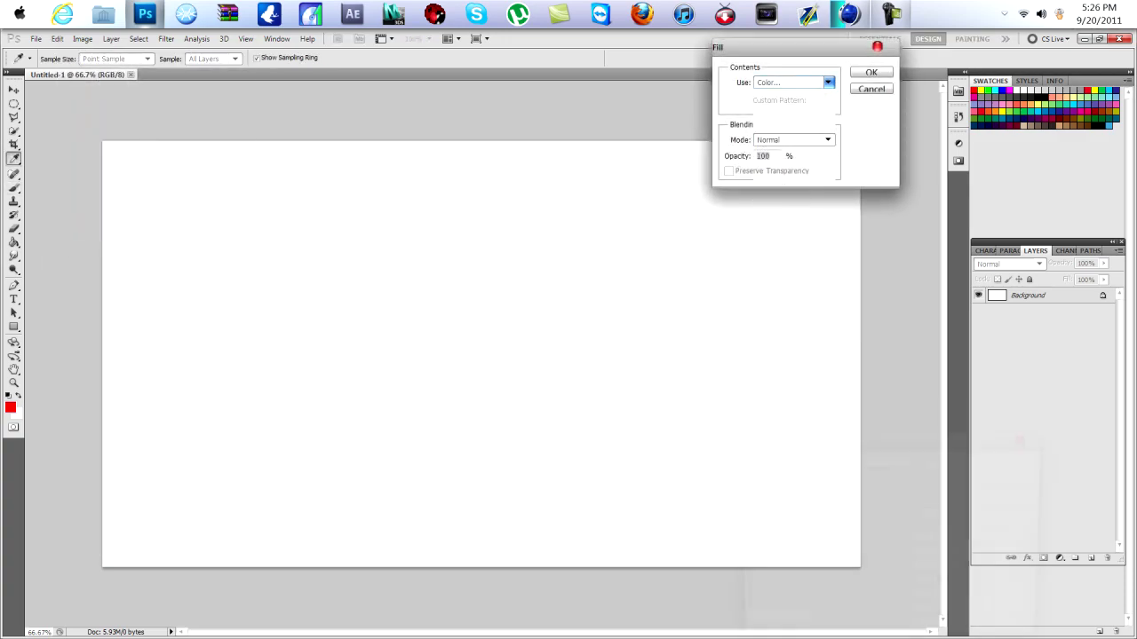
left_click(781, 112)
left_click_drag(748, 488, 768, 468)
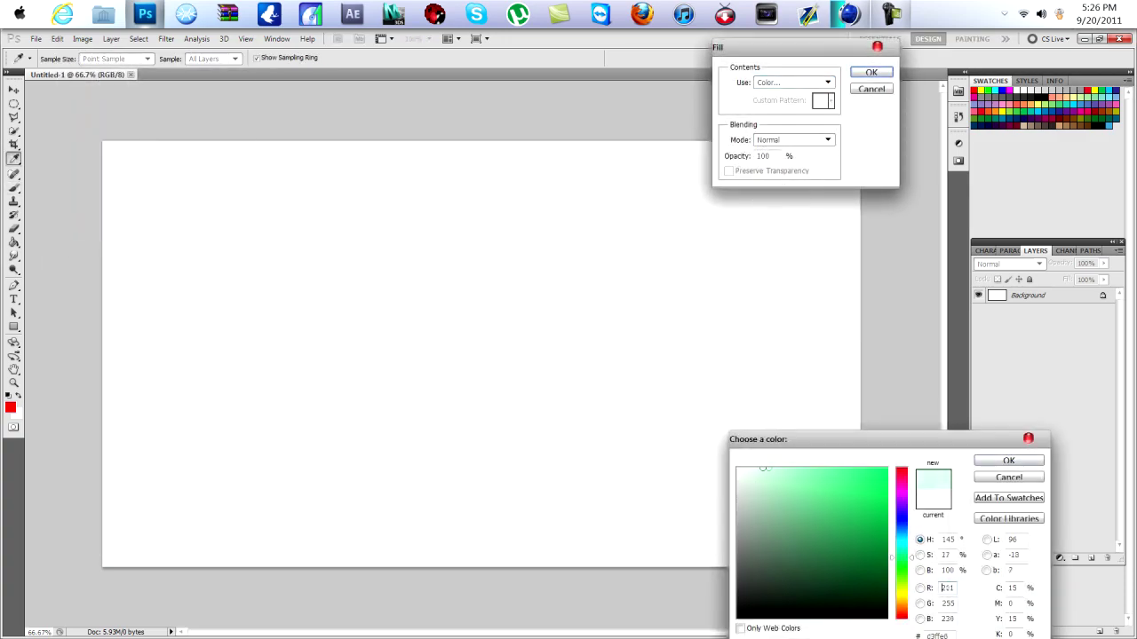
left_click(901, 593)
left_click_drag(901, 593, 902, 601)
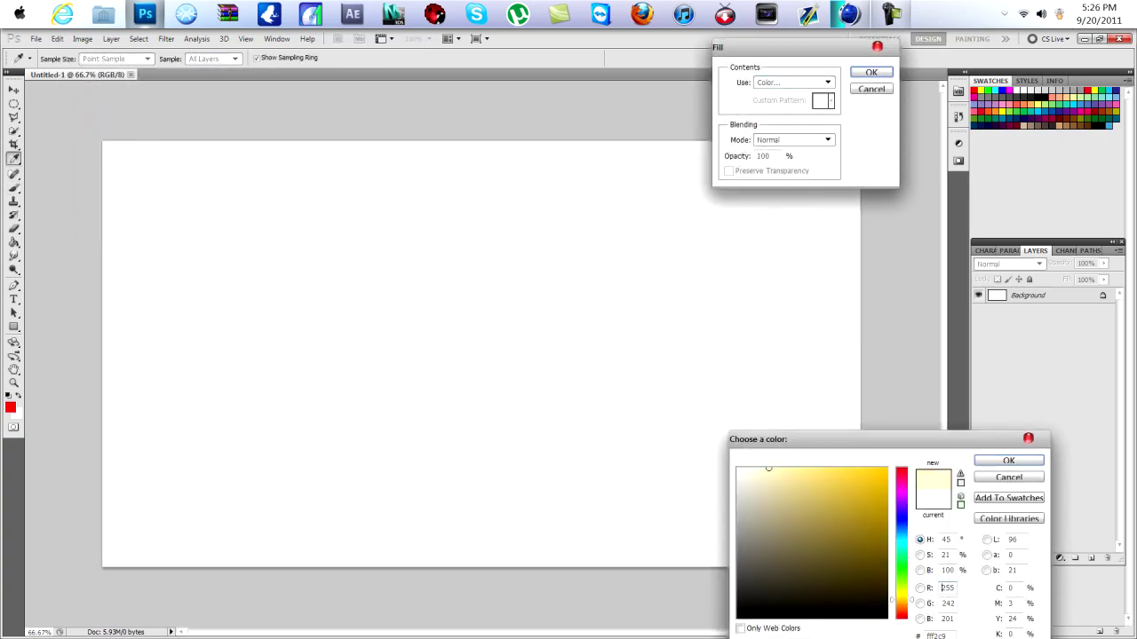
left_click(1008, 461)
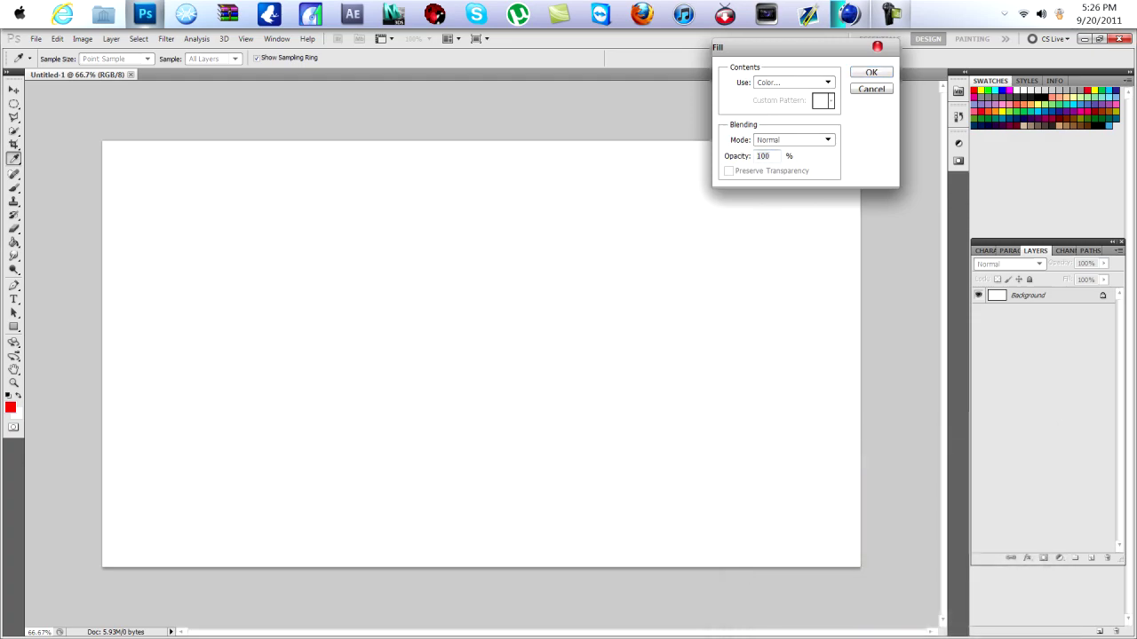
key("Return")
key("b")
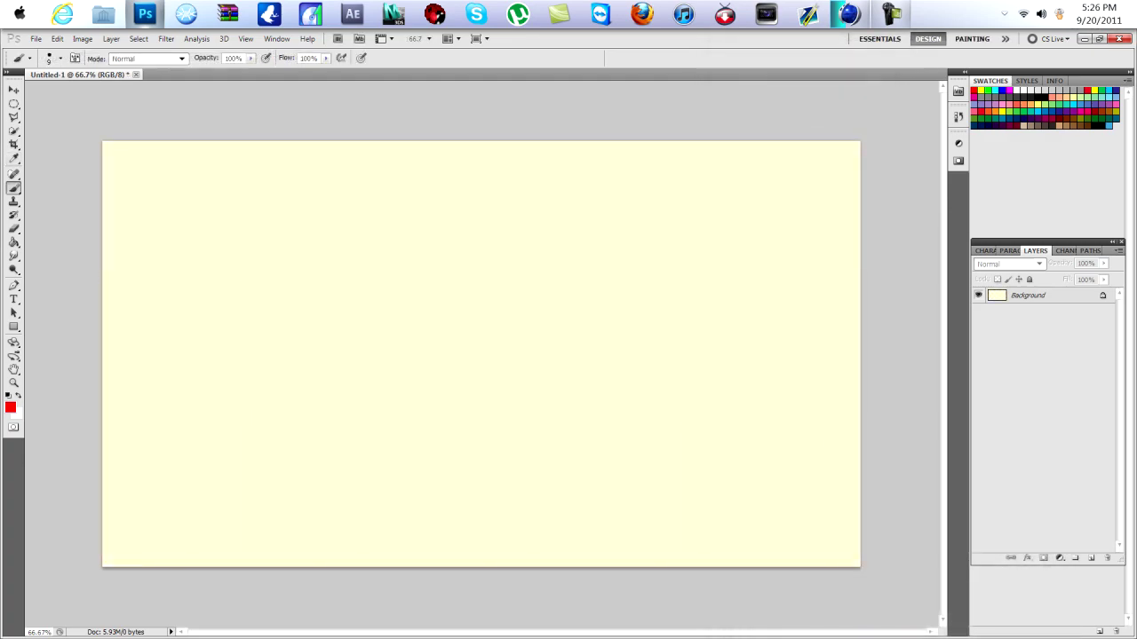
Convert the locked Background into a regular layer, accepting the default layer settings.
double_click(1028, 296)
key("Return")
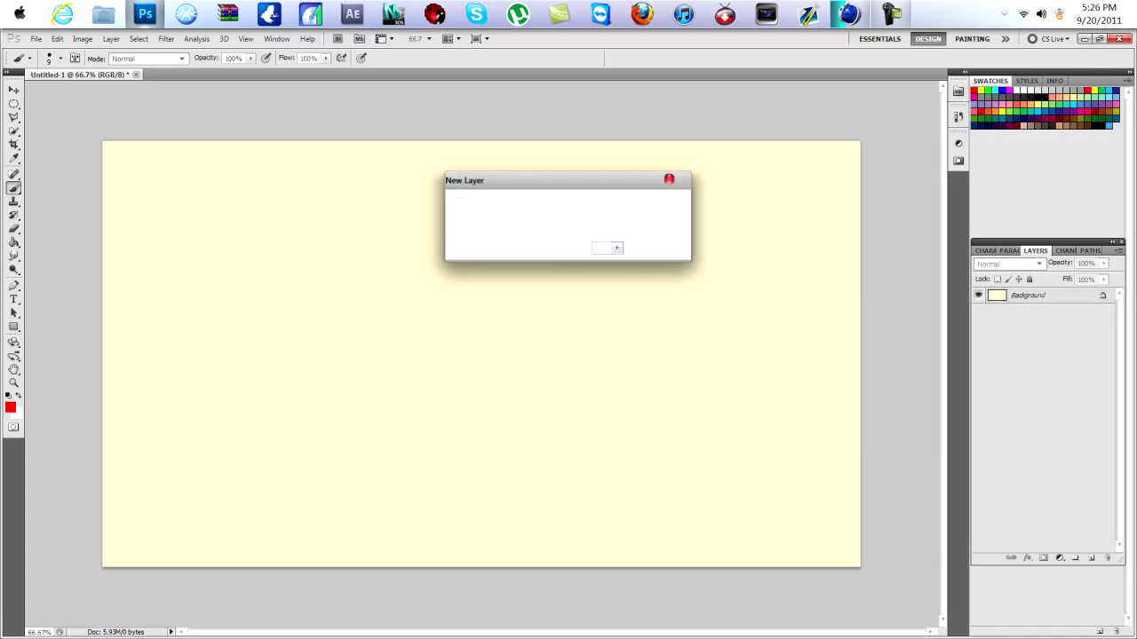
left_click(1045, 355)
Add a Pattern Overlay effect to Layer 0 using the Scan Line pattern in Overlay blend mode at 100% opacity.
double_click(1062, 296)
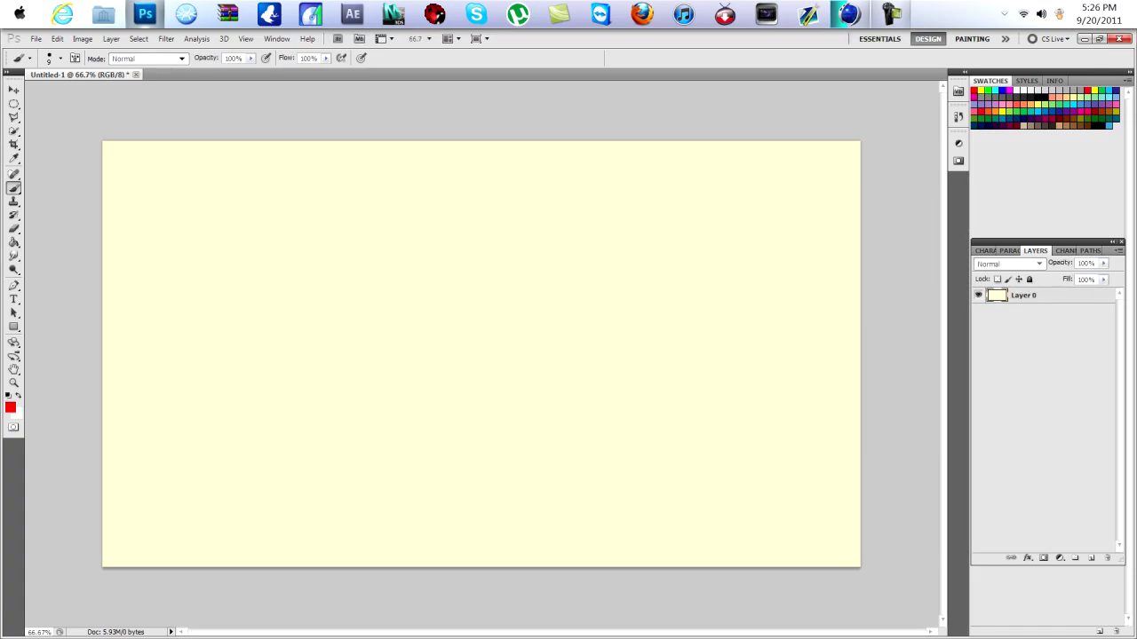
left_click(771, 418)
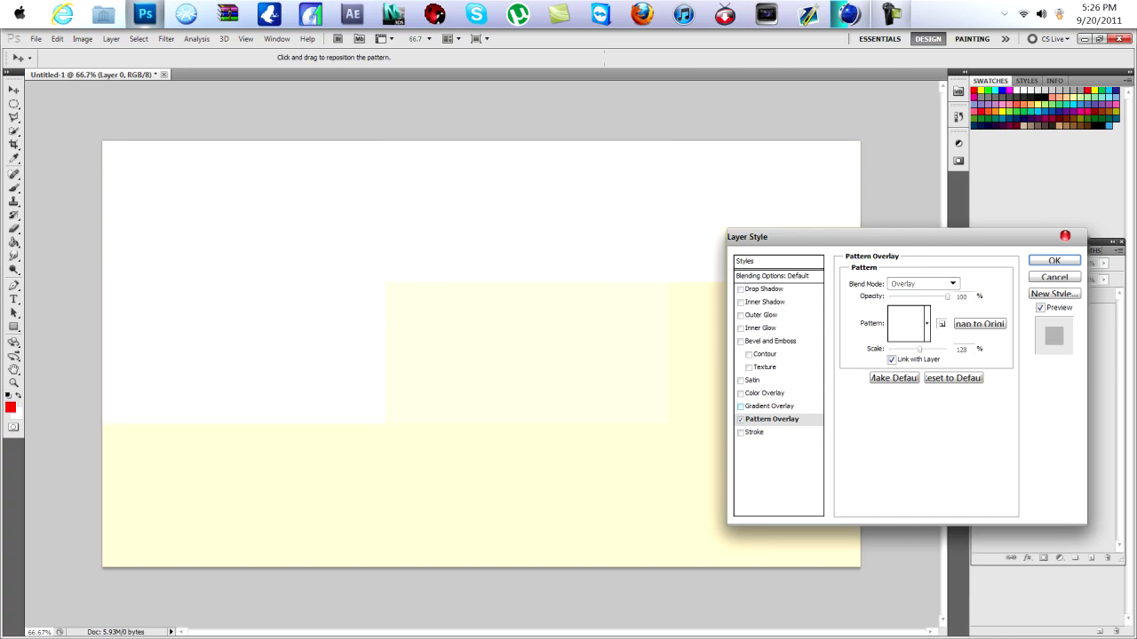
left_click(928, 324)
left_click_drag(959, 373, 960, 405)
left_click(847, 420)
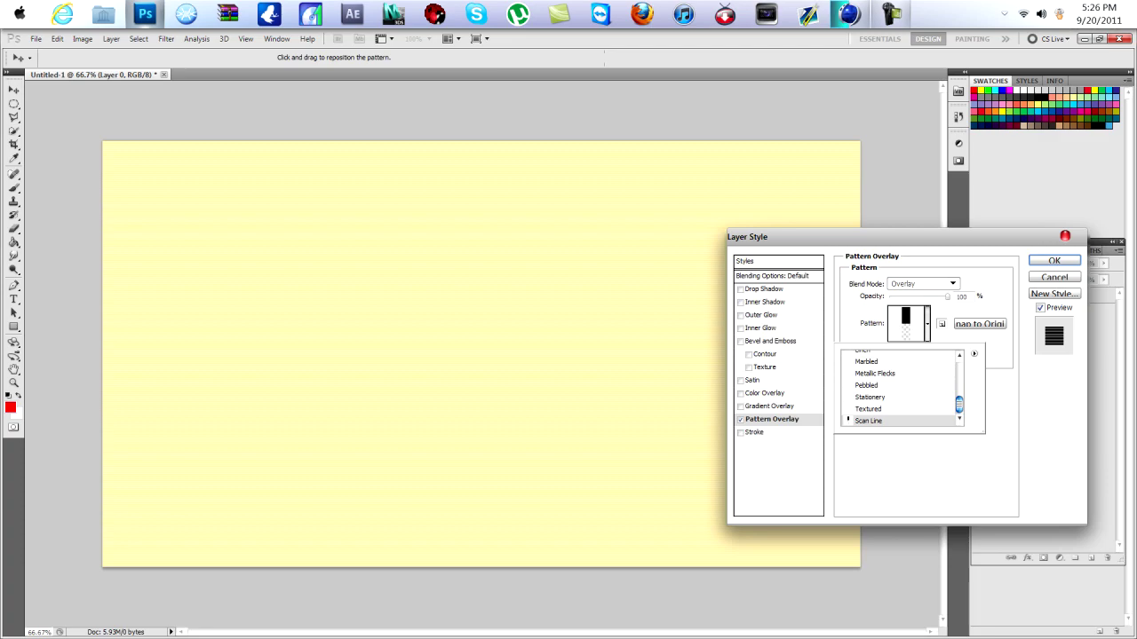
left_click(914, 473)
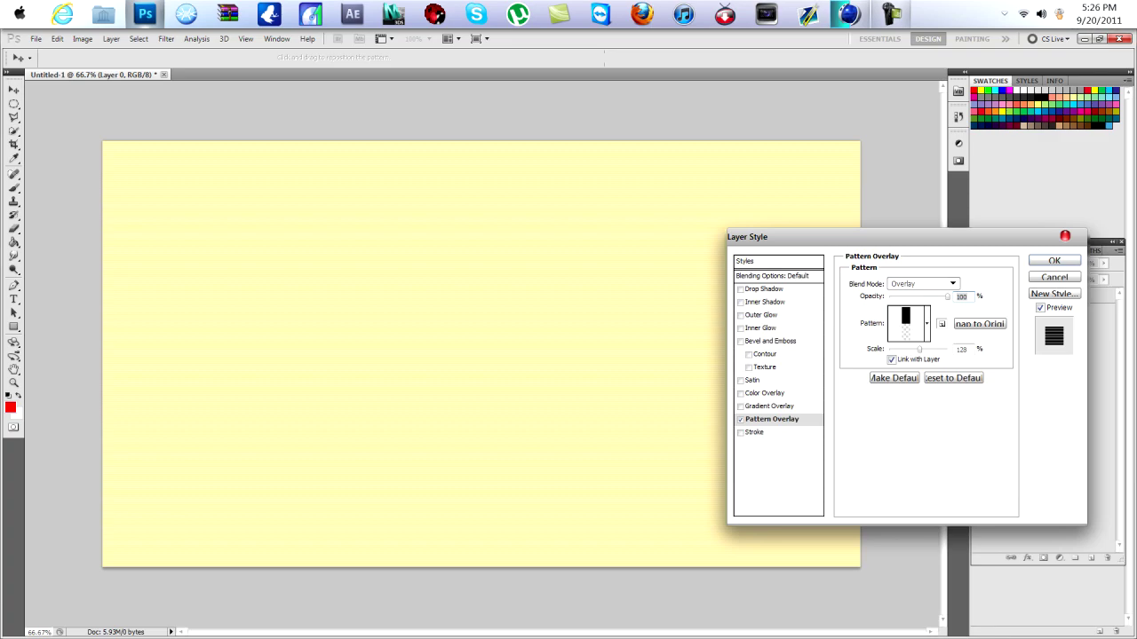
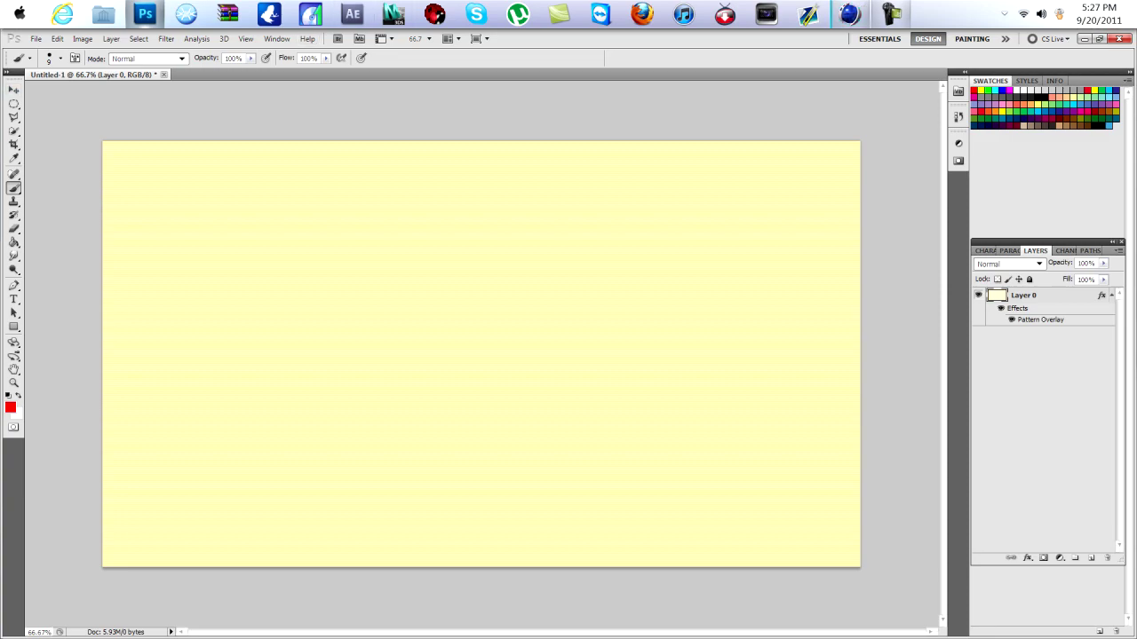
key("v")
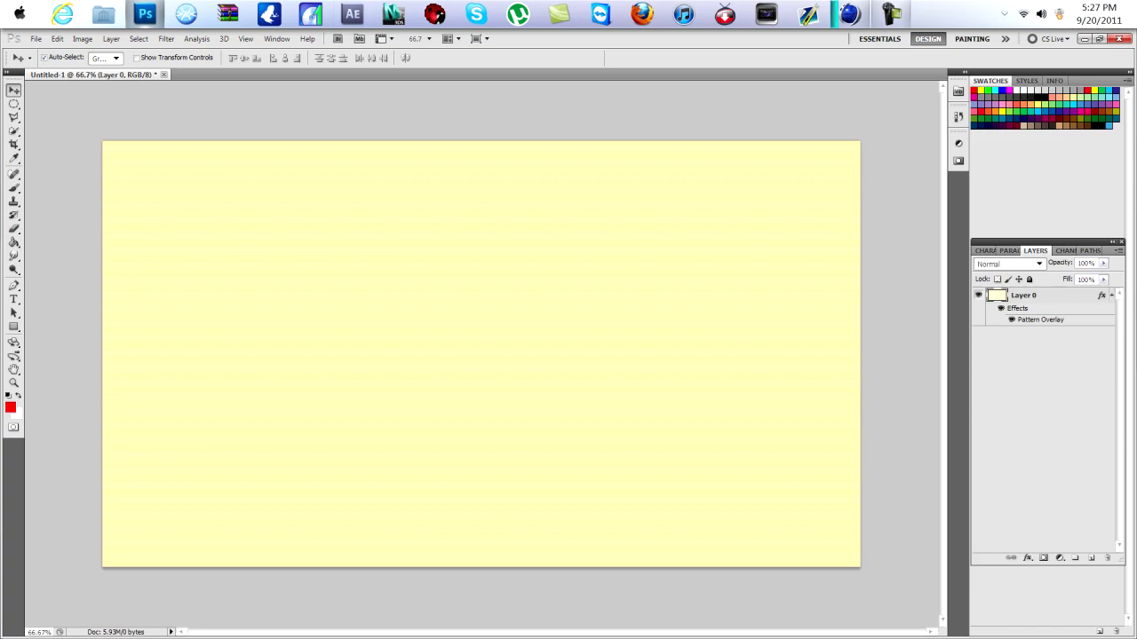
left_click(1044, 409)
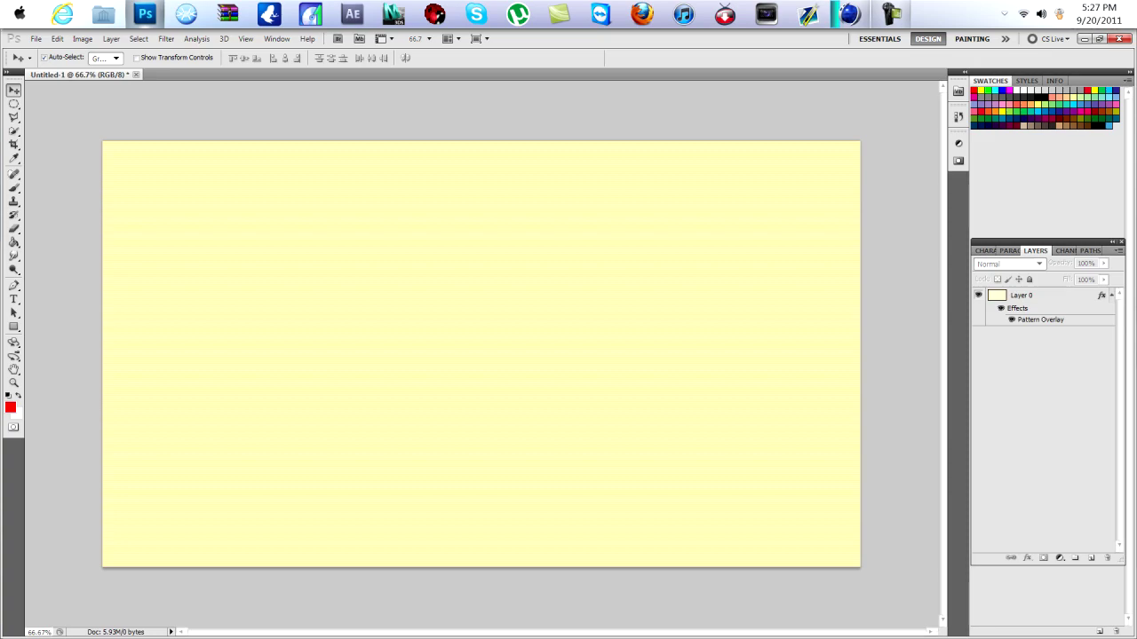
left_click(1044, 296)
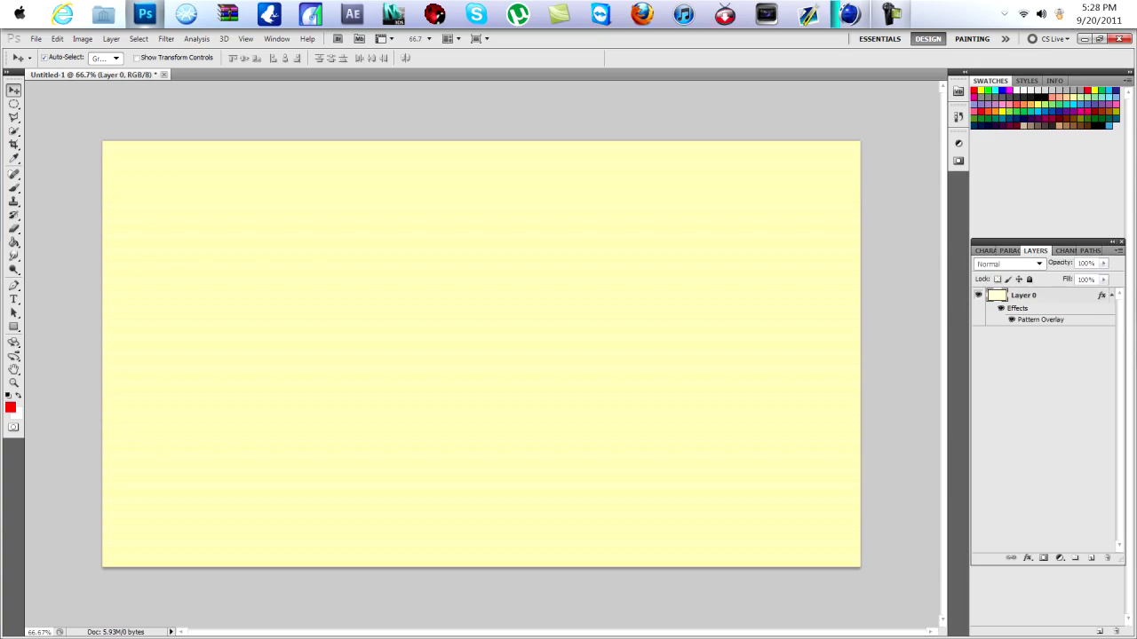
left_click(1043, 409)
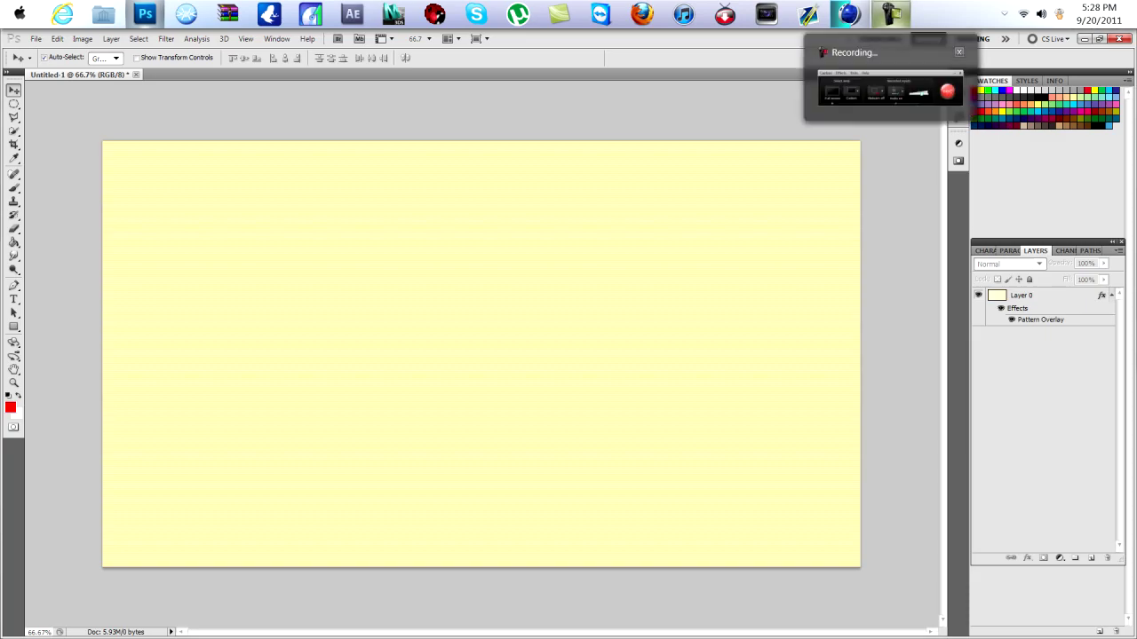
Minimize Photoshop, search the desktop's Portfolio folder for "peqok" and open the Peqok-BG image.
left_click(145, 14)
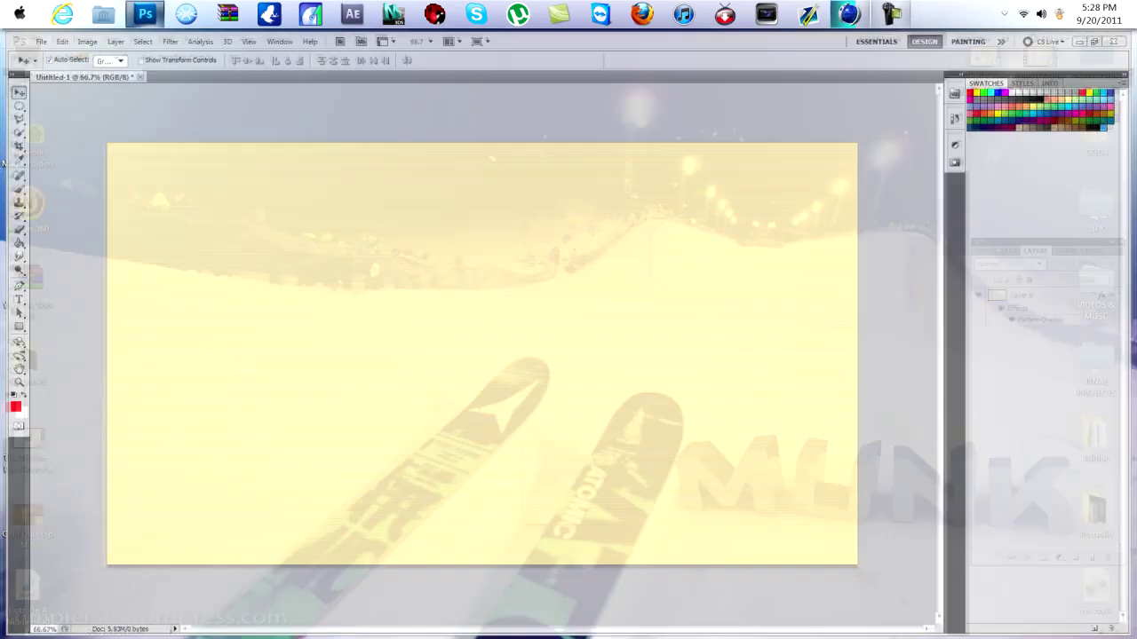
double_click(1094, 511)
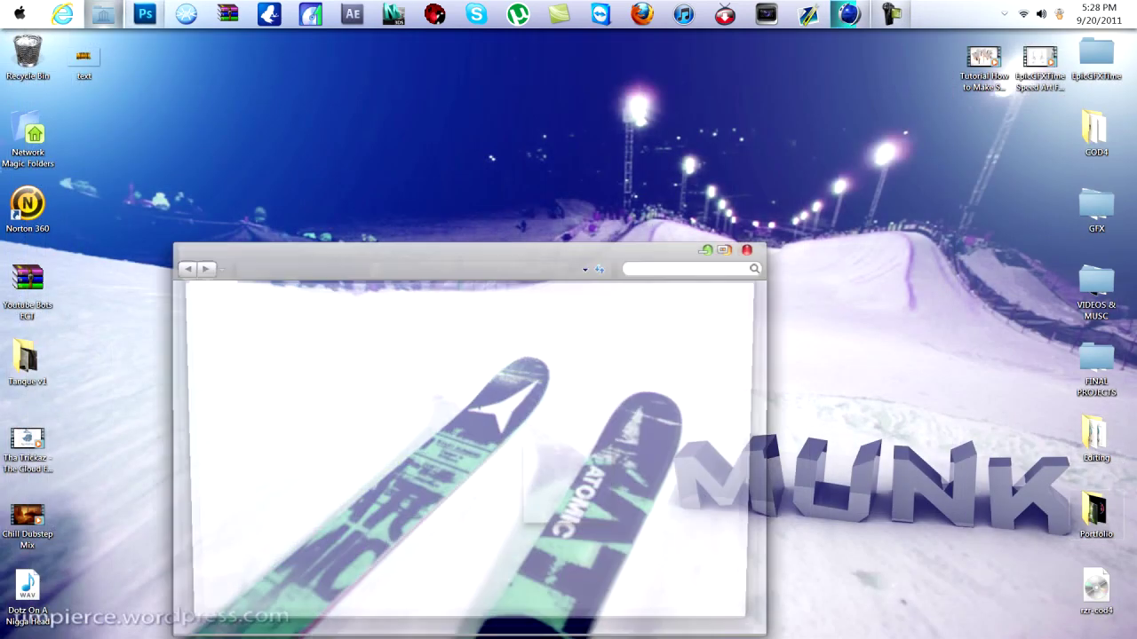
left_click(684, 268)
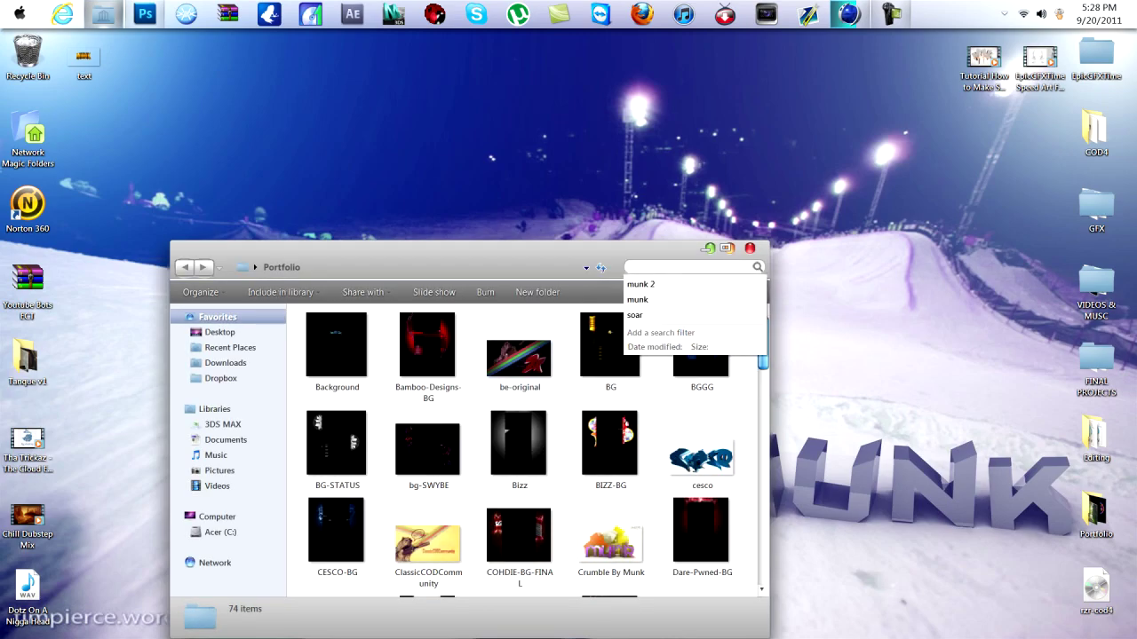
type("peqok")
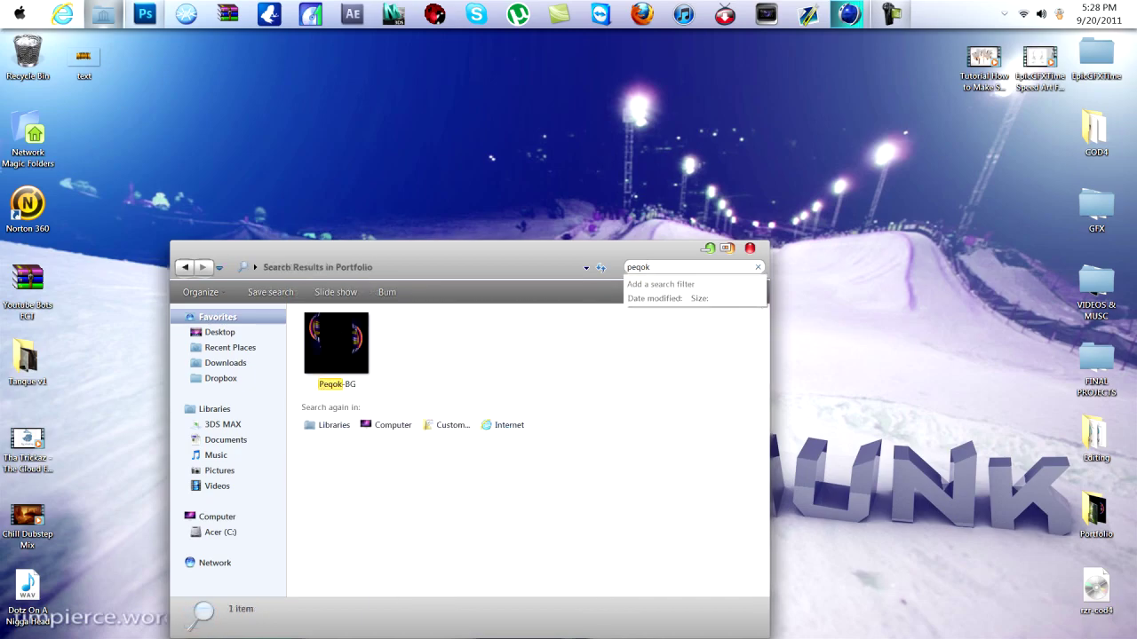
double_click(337, 348)
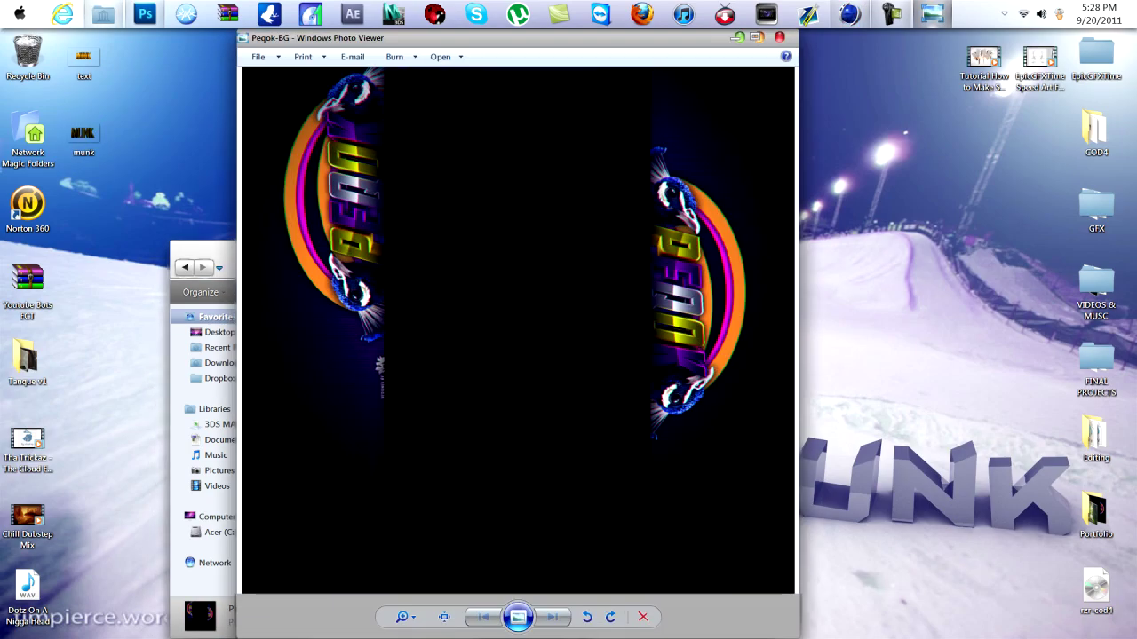
Examine the lettering and background texture on both sides of the Peqok-BG image up close, and close the viewer and the Portfolio folder.
scroll(688, 206, "up", 3)
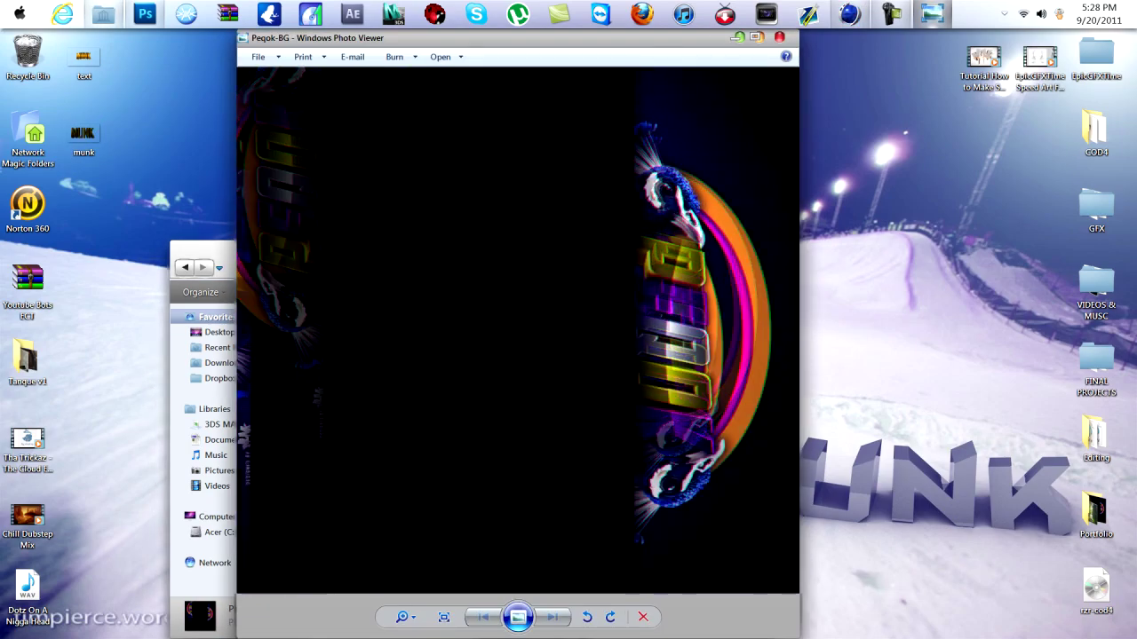
scroll(675, 236, "up", 3)
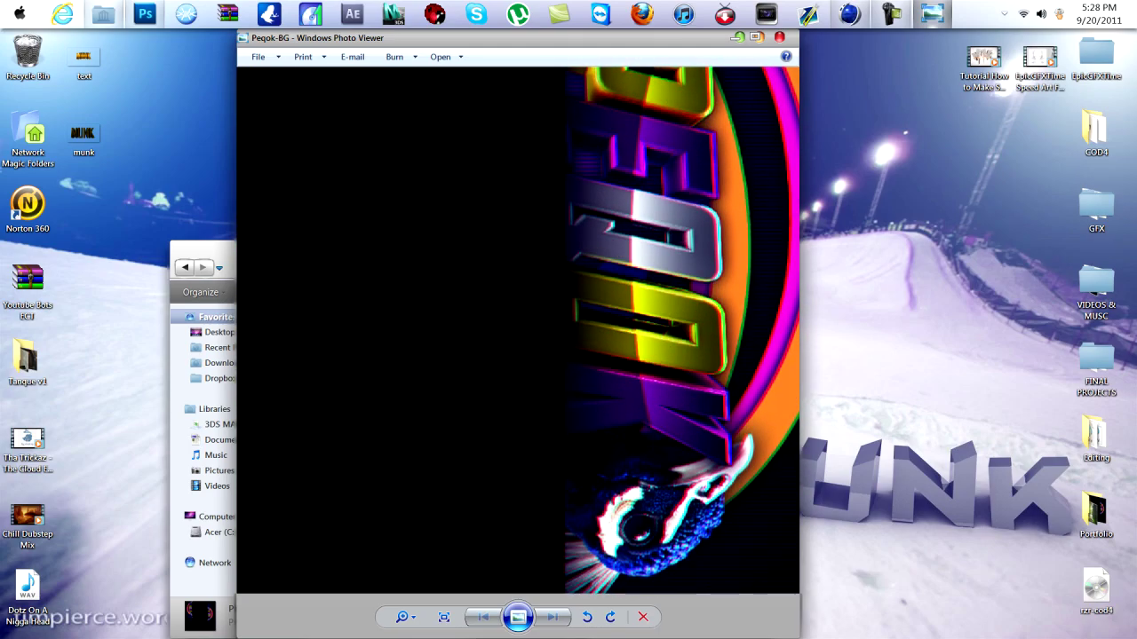
left_click_drag(675, 257, 664, 108)
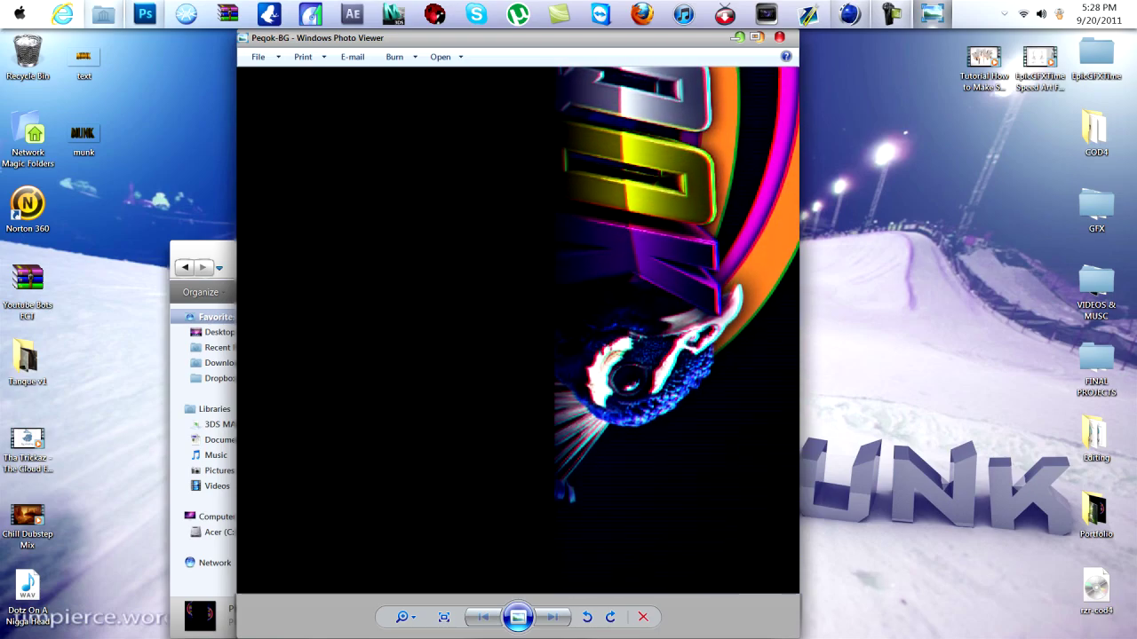
scroll(662, 172, "down", 5)
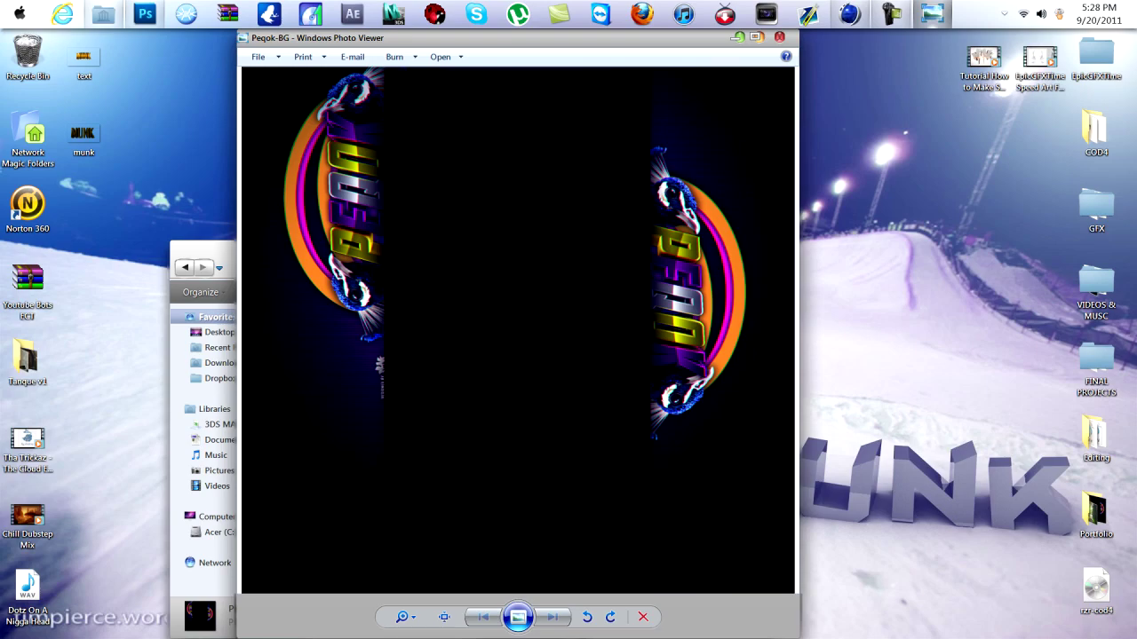
scroll(313, 284, "up", 6)
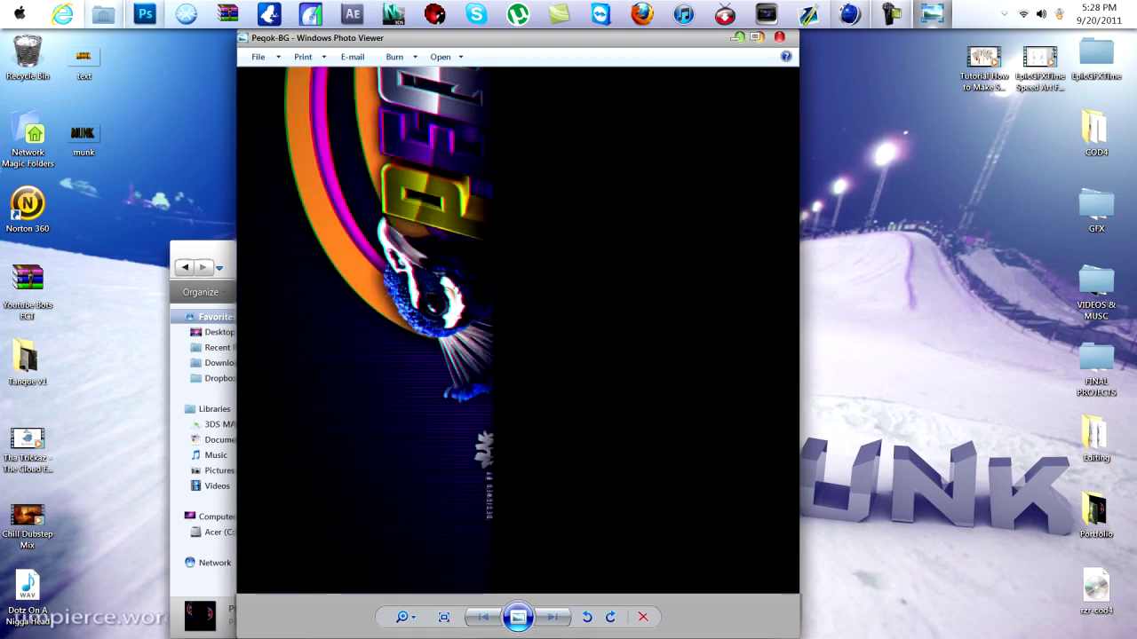
scroll(313, 284, "up", 3)
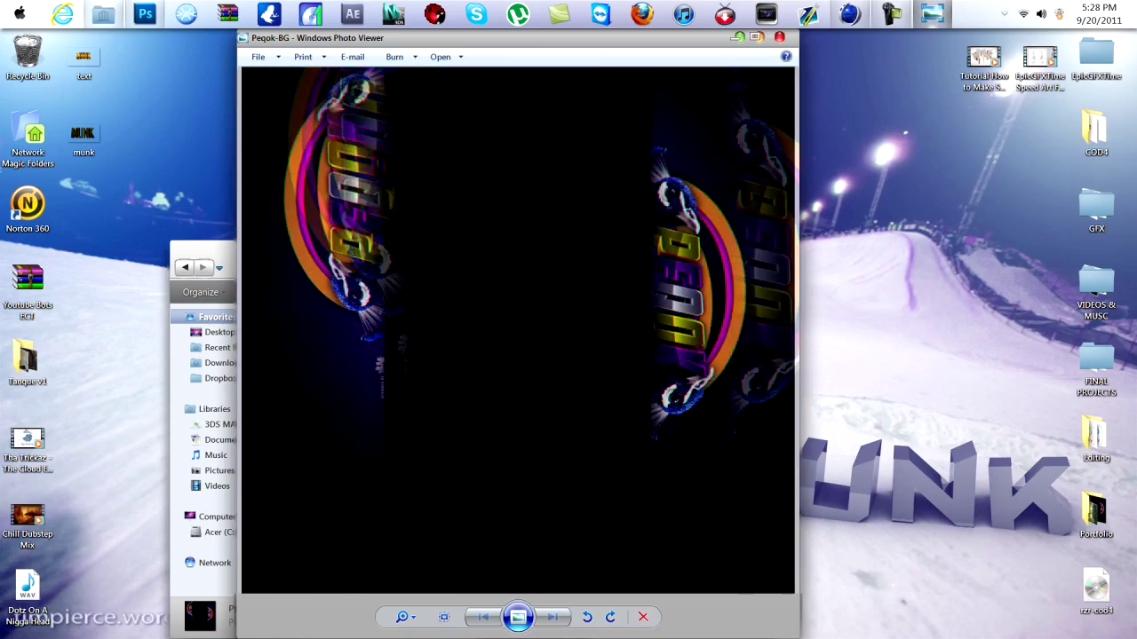
left_click(779, 36)
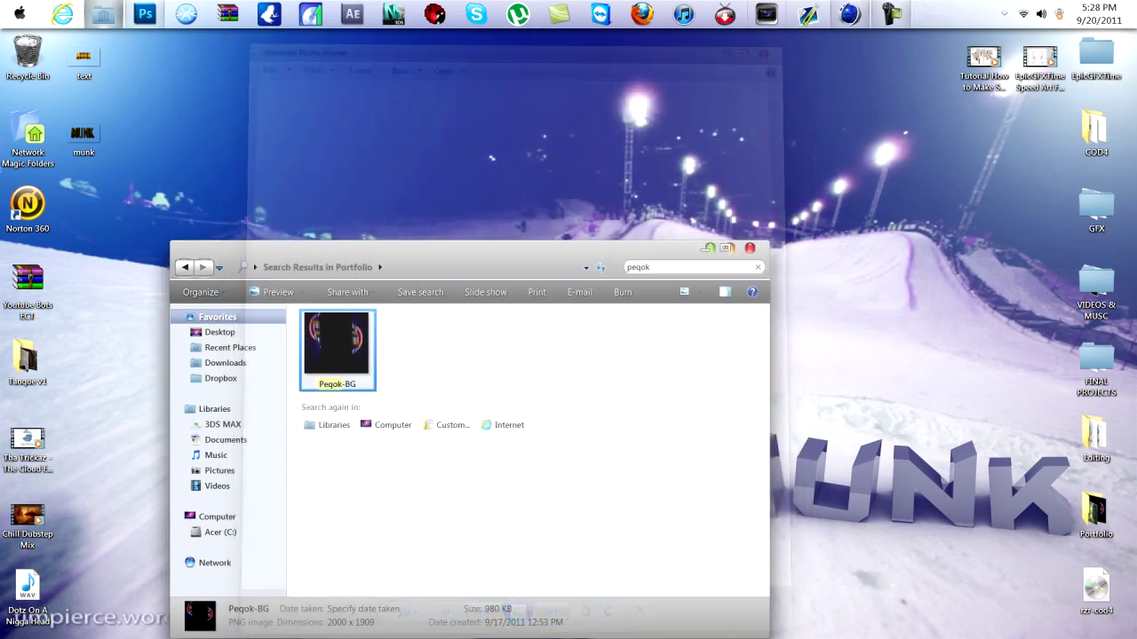
left_click(750, 248)
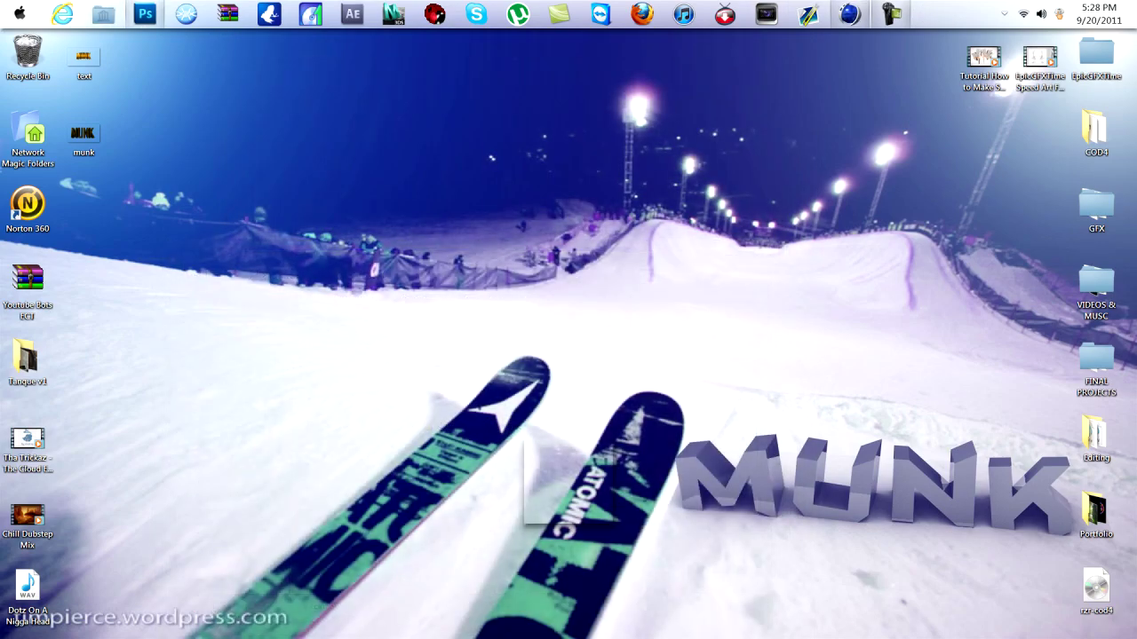
Open the munk render from the desktop and inspect its 3D lettering up close.
double_click(82, 134)
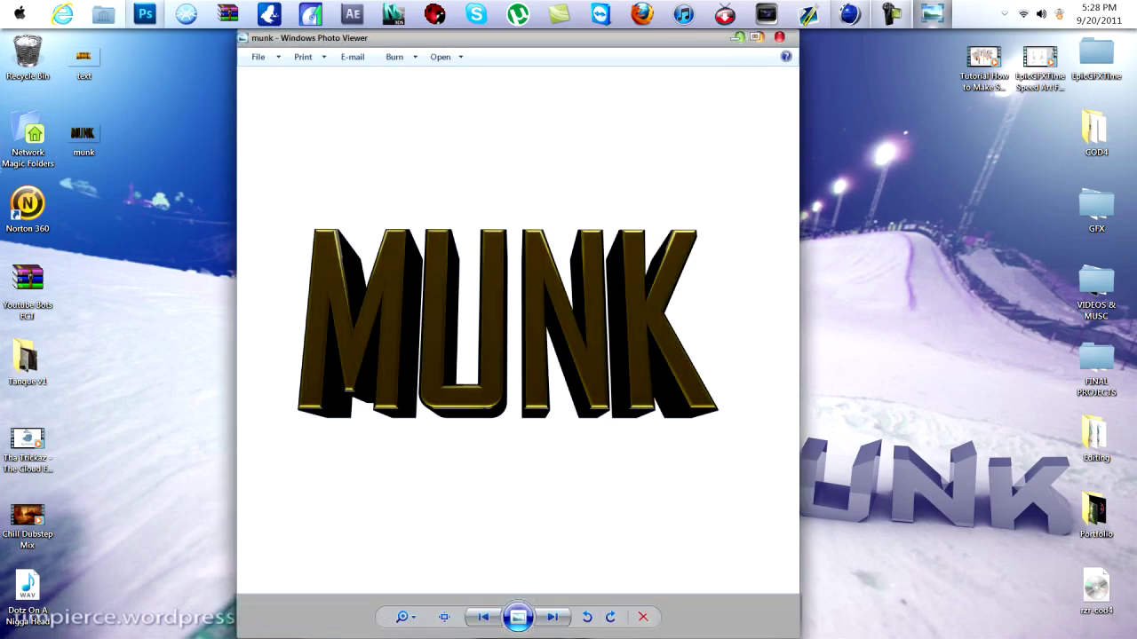
scroll(466, 320, "up", 4)
left_click_drag(466, 320, 562, 352)
scroll(562, 352, "down", 2)
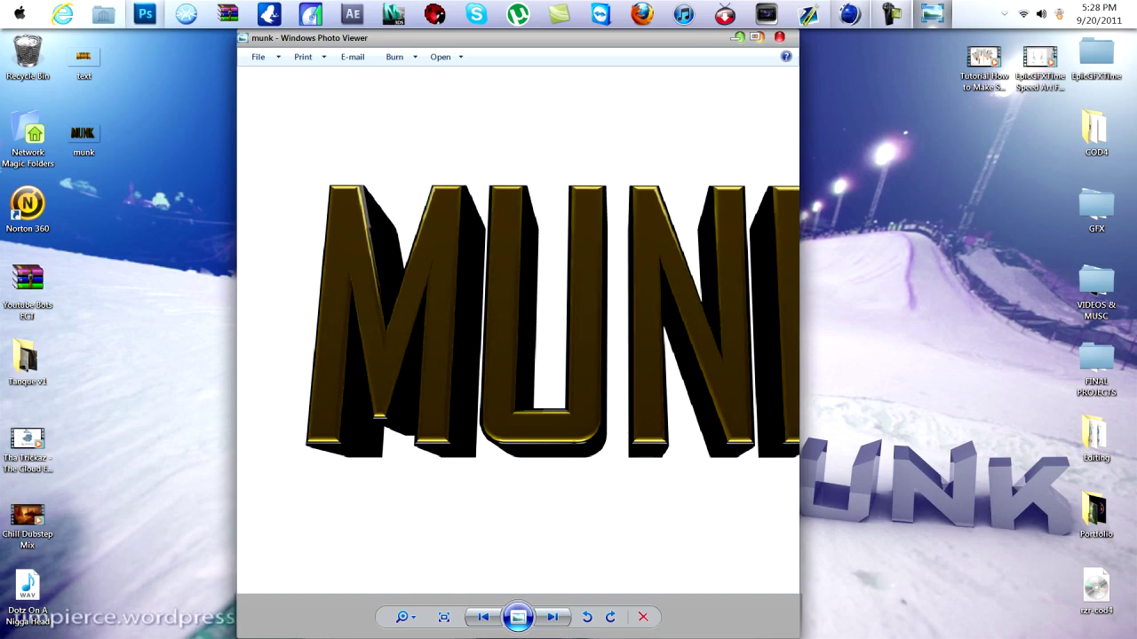
scroll(518, 330, "down", 2)
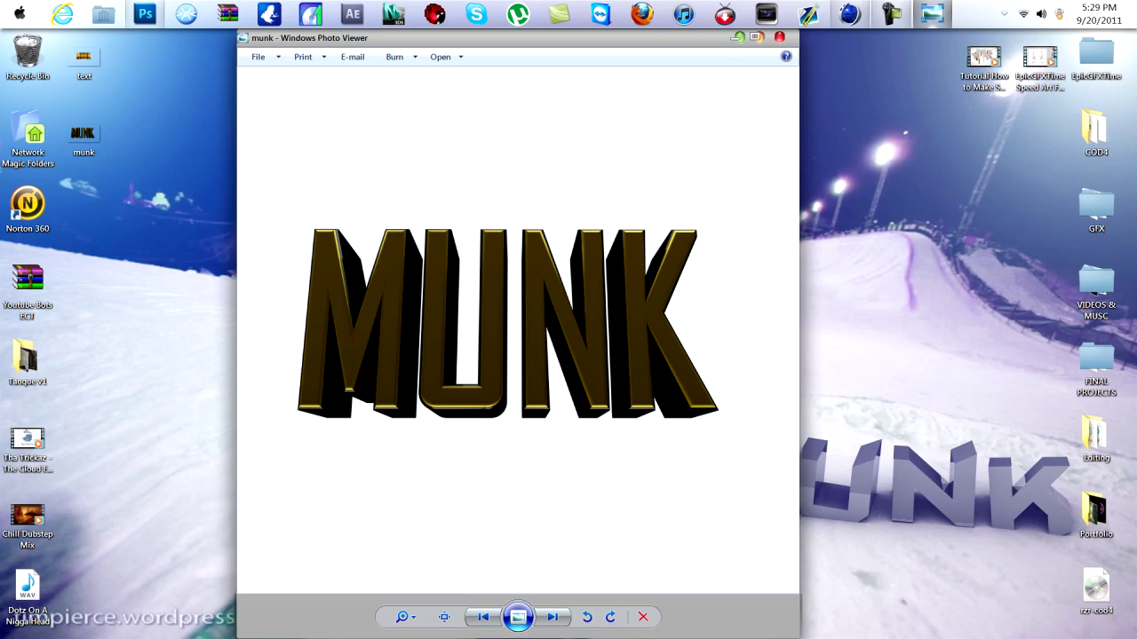
Open the desktop's text image, compare it side by side with the munk render, and close both viewers.
double_click(84, 58)
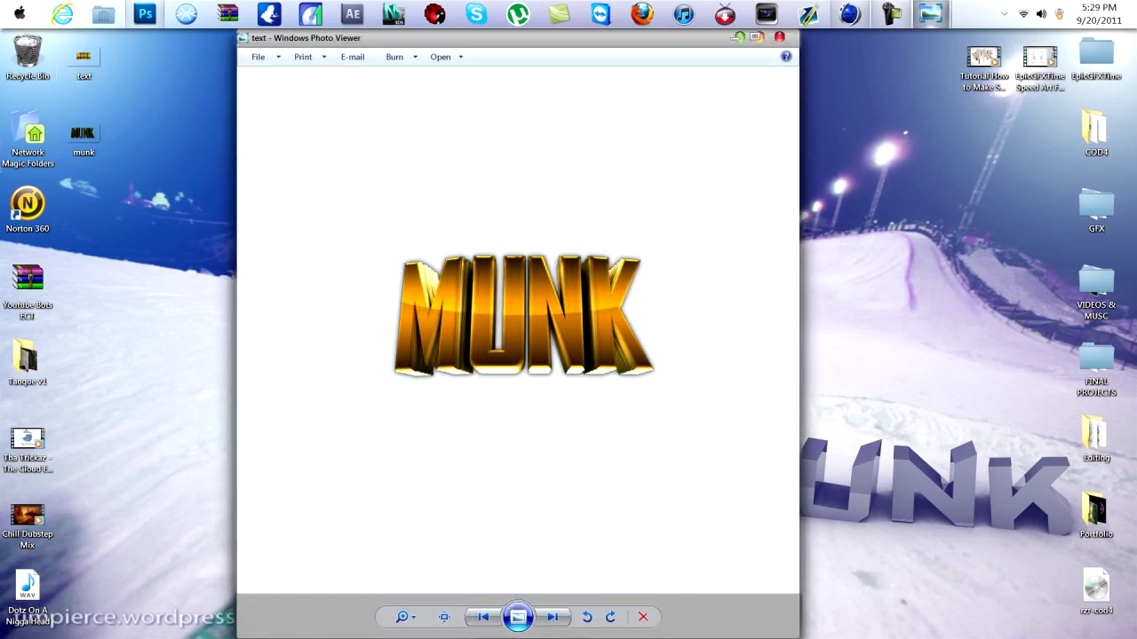
scroll(542, 330, "up", 2)
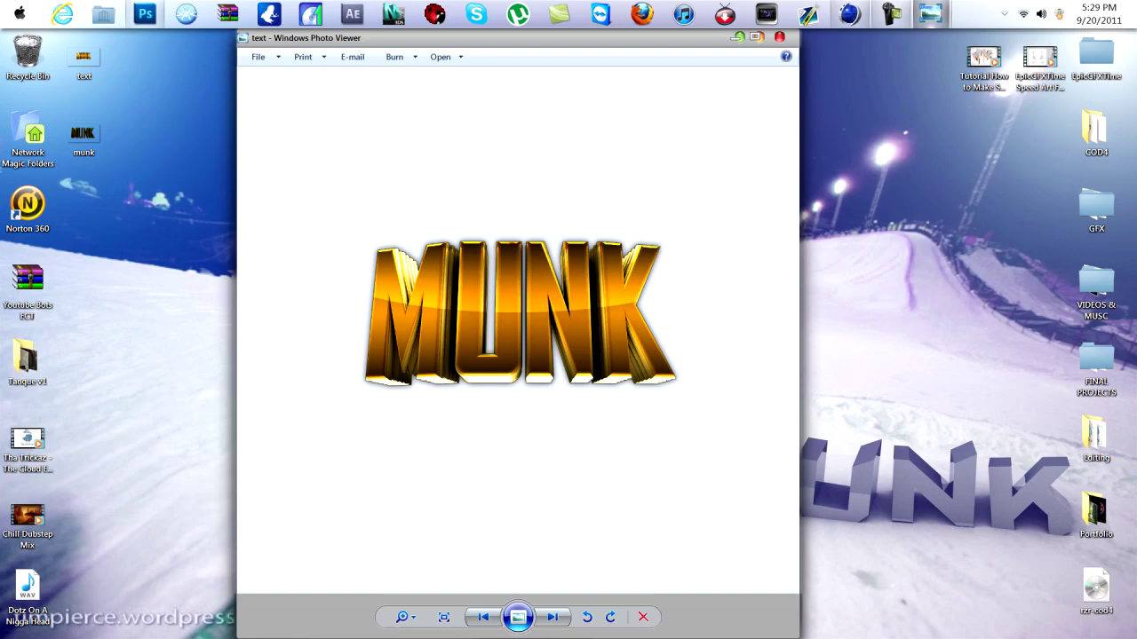
left_click(552, 617)
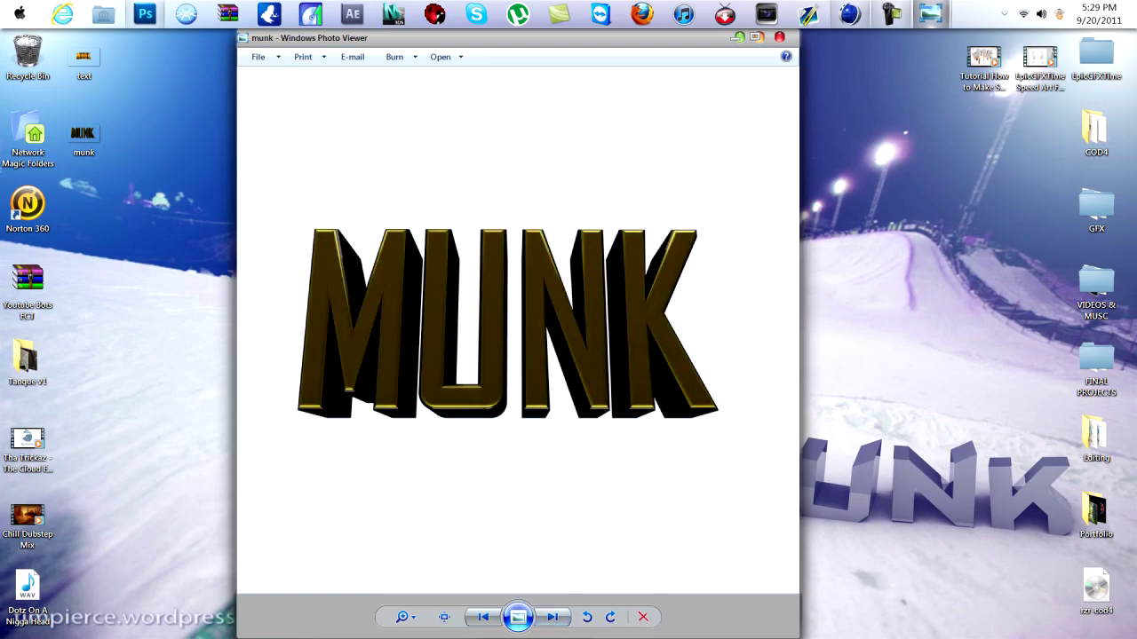
left_click(483, 617)
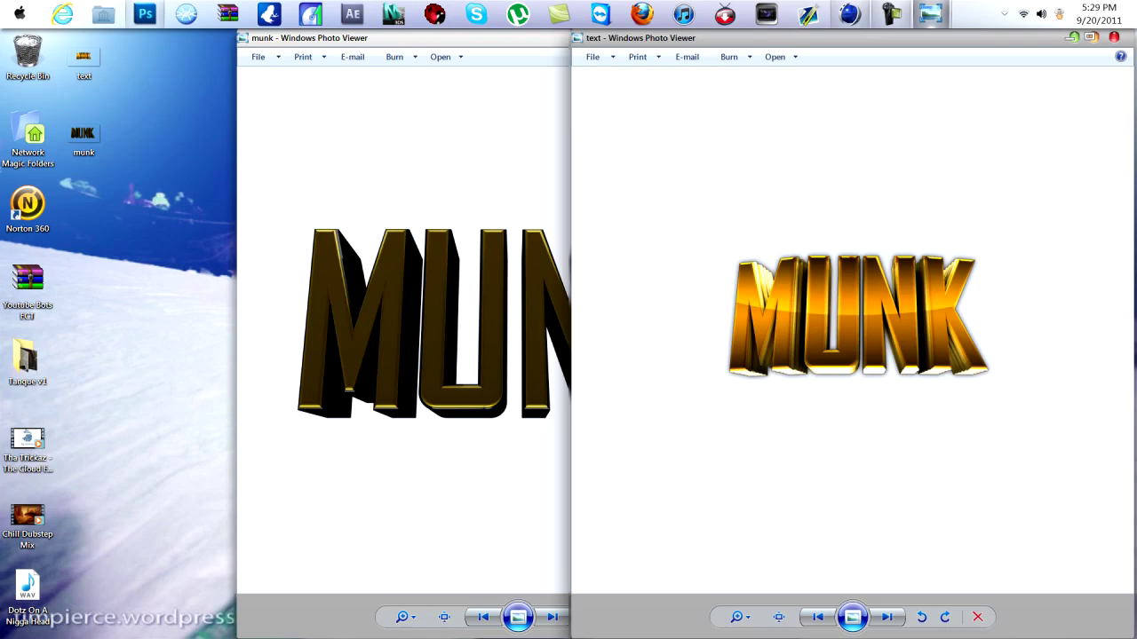
left_click_drag(484, 38, 0, 460)
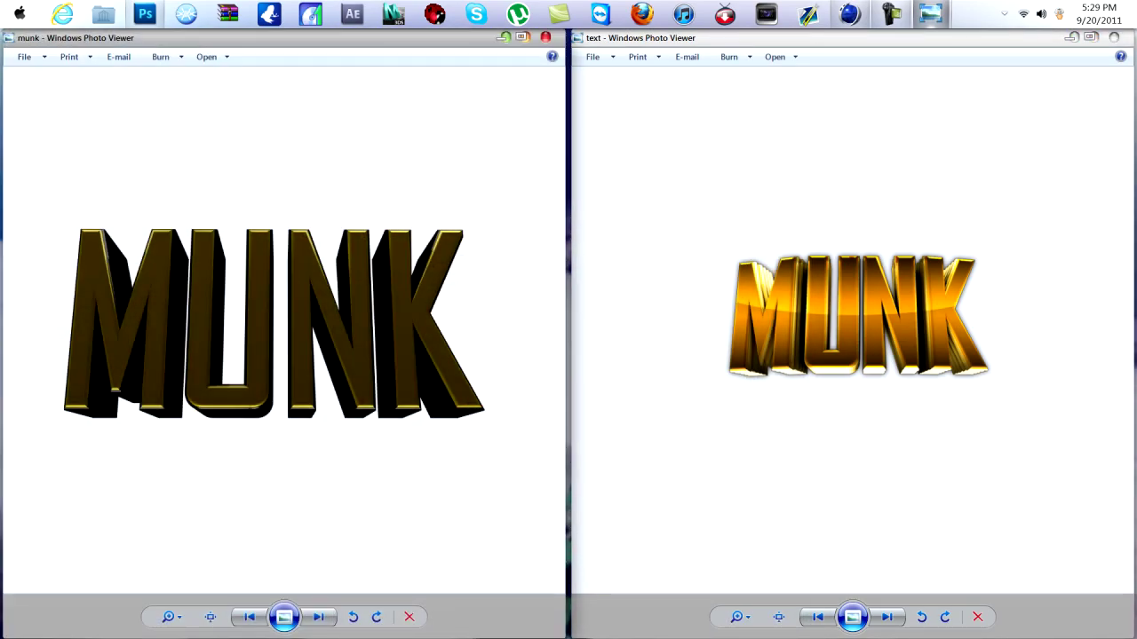
left_click(1114, 38)
left_click(545, 38)
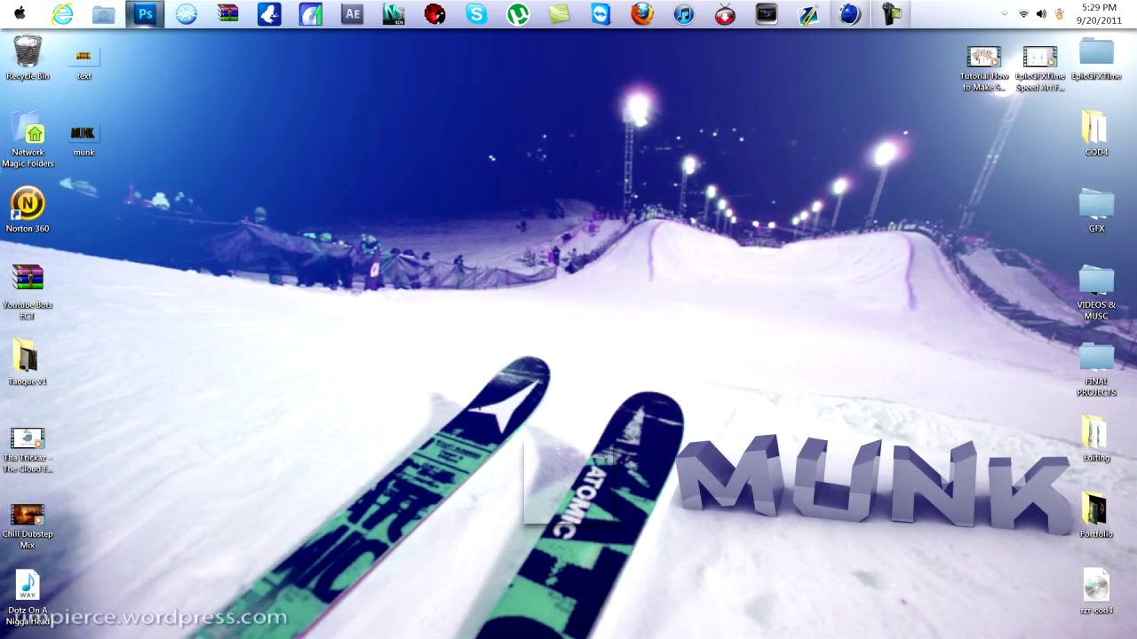
Switch to Photoshop and place the munk PNG from the desktop into the pale yellow document.
left_click(146, 13)
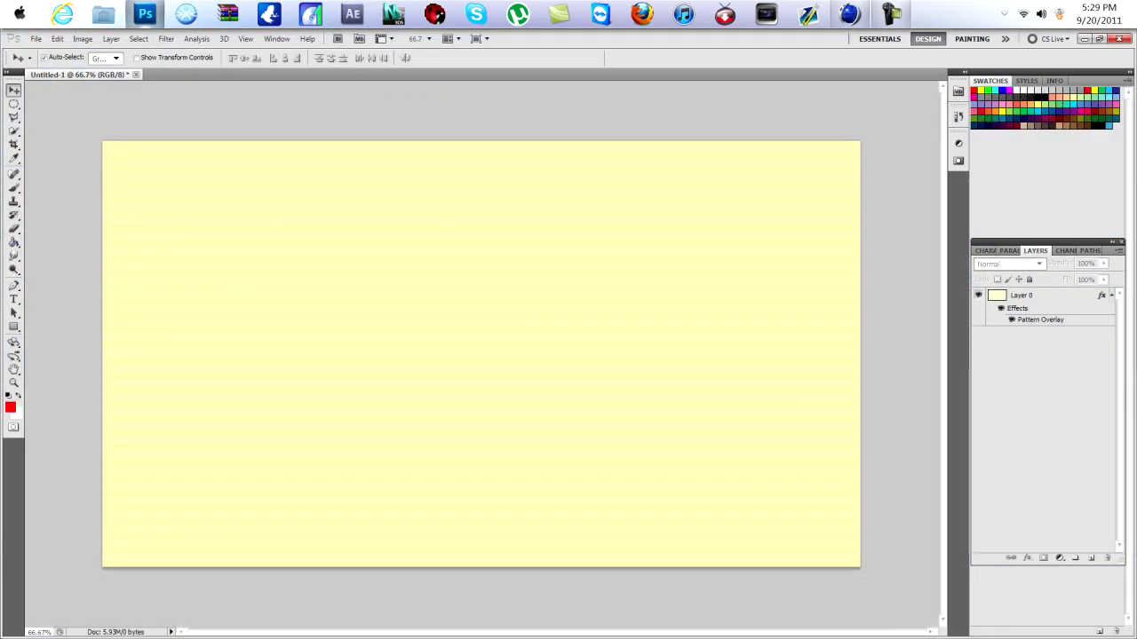
left_click(36, 38)
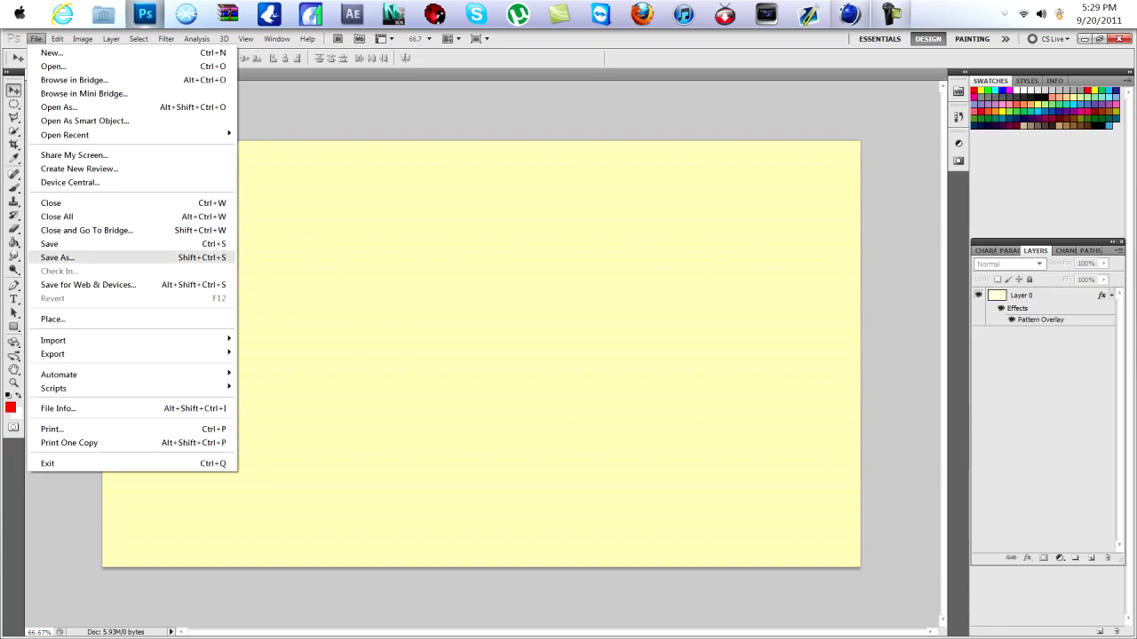
left_click(54, 319)
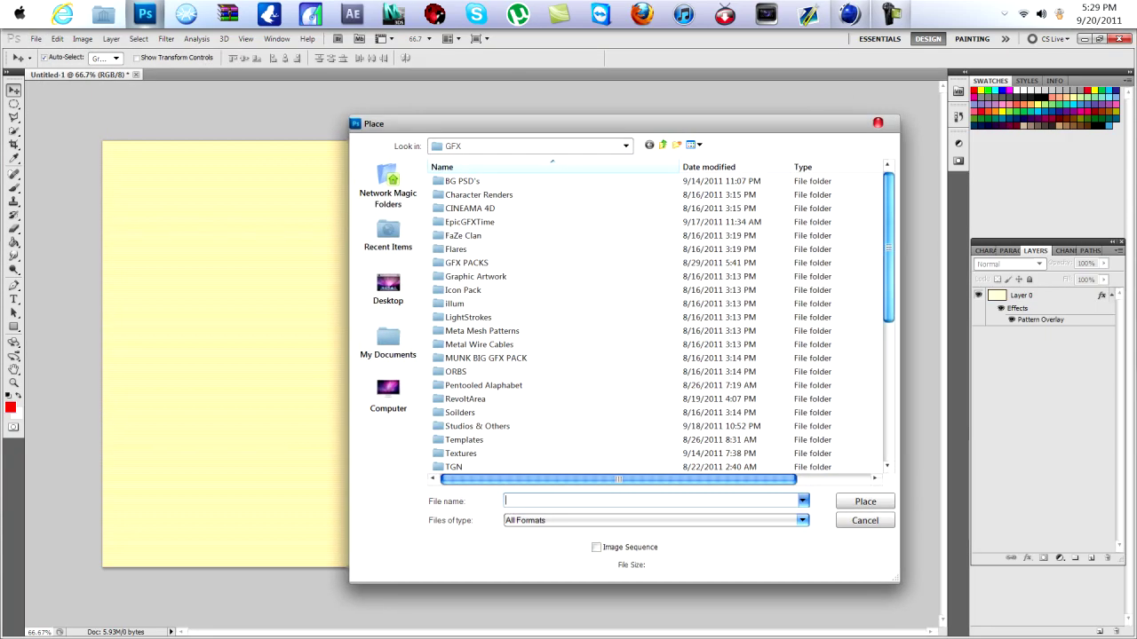
left_click_drag(889, 241, 889, 391)
left_click(388, 293)
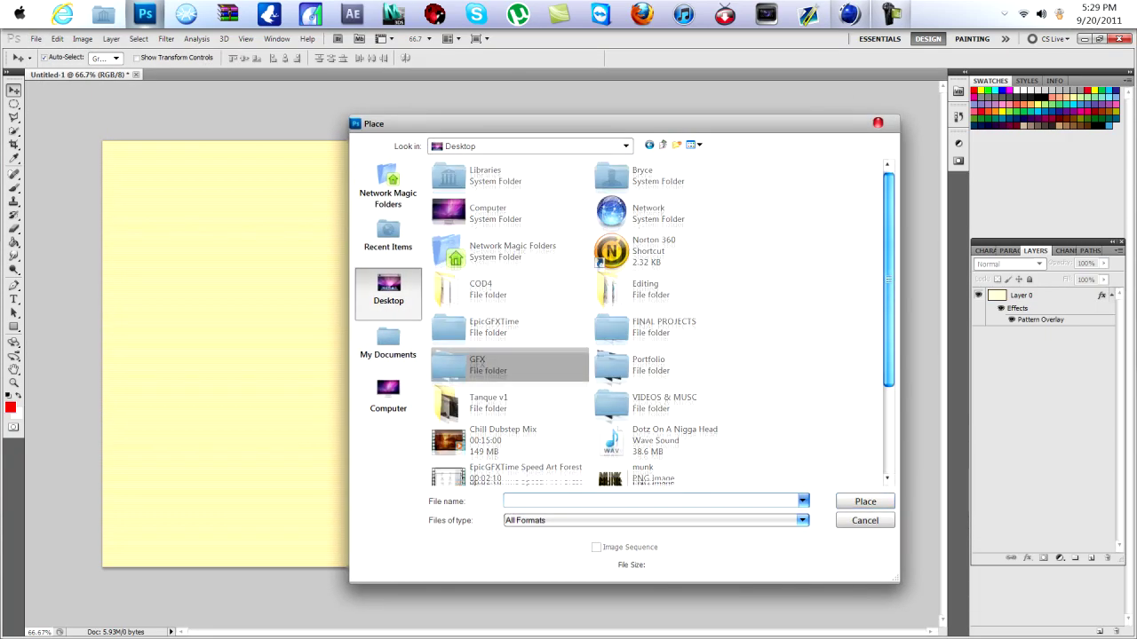
scroll(657, 356, "down", 3)
double_click(658, 353)
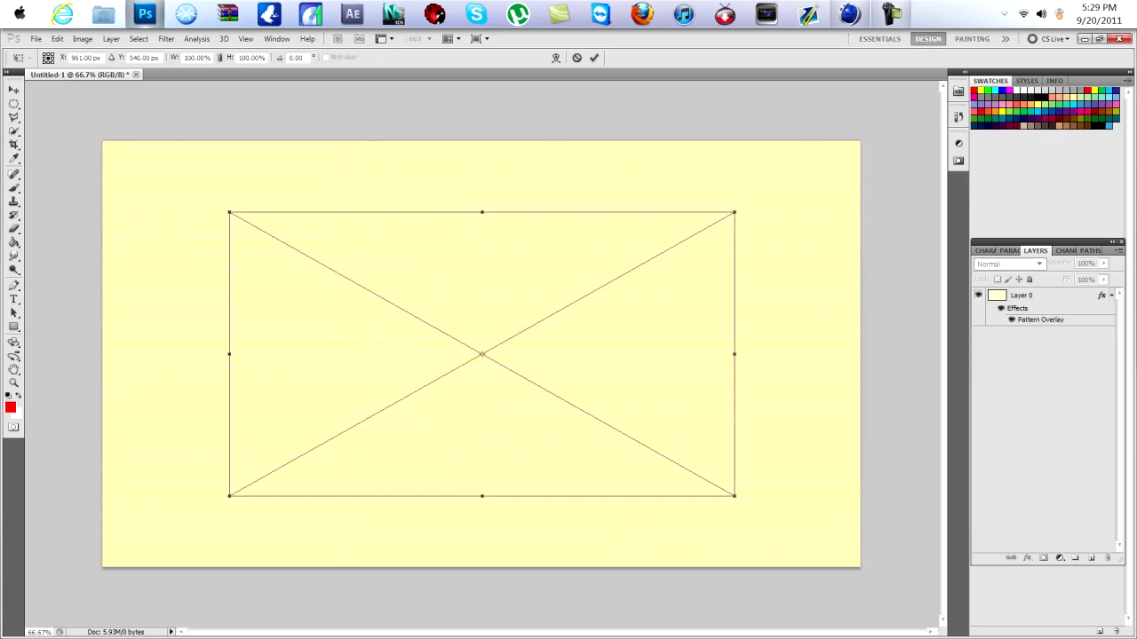
Move the placed munk render slightly up to Y 517.50 px and commit the placement.
left_click_drag(569, 355, 567, 345)
right_click(348, 265)
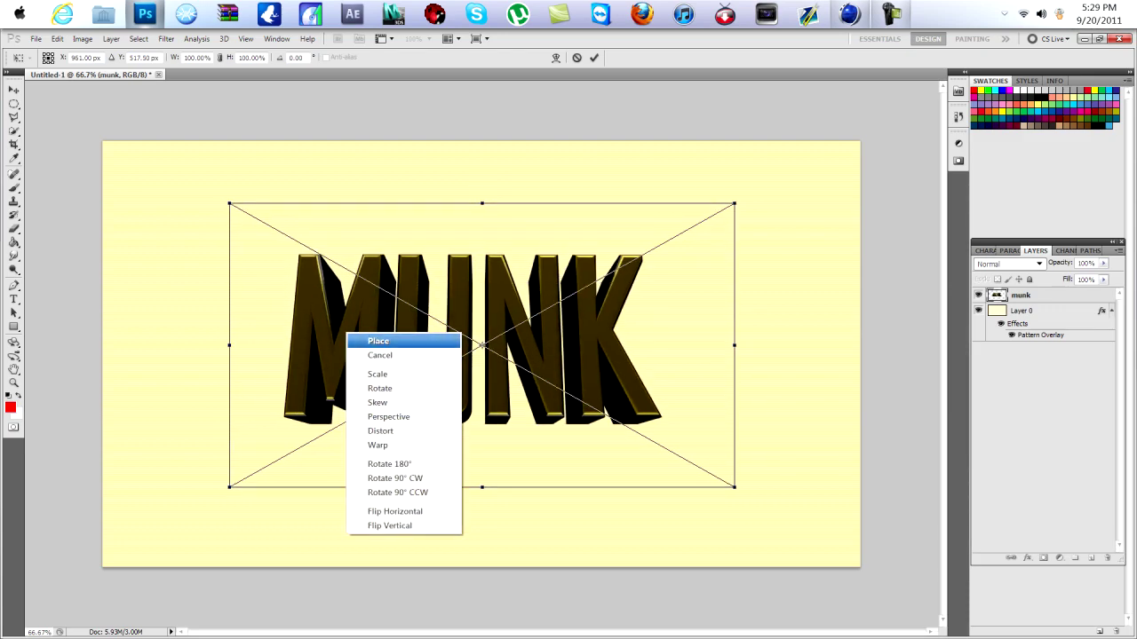
left_click(382, 269)
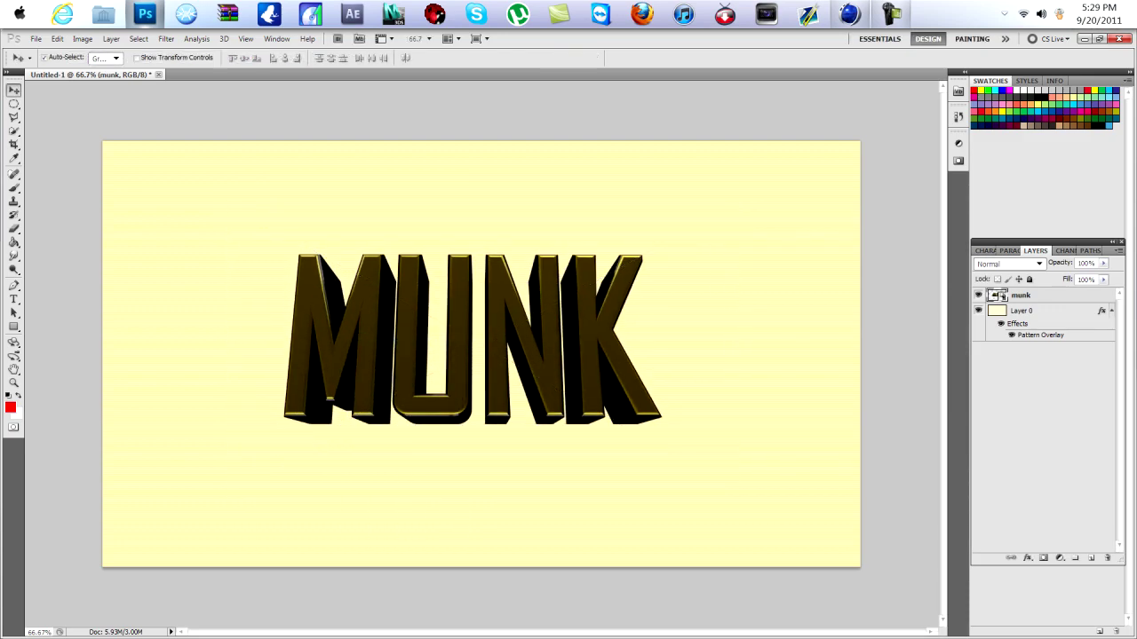
Add a Drop Shadow to the munk layer with distance 0 px and size 21 px.
double_click(1064, 296)
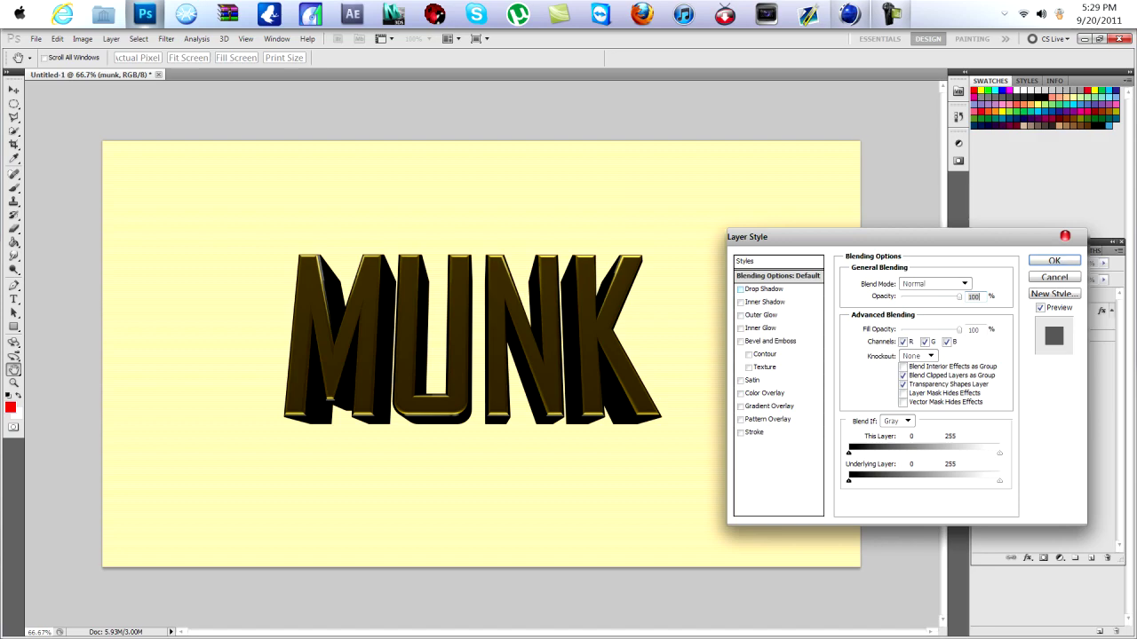
left_click(764, 289)
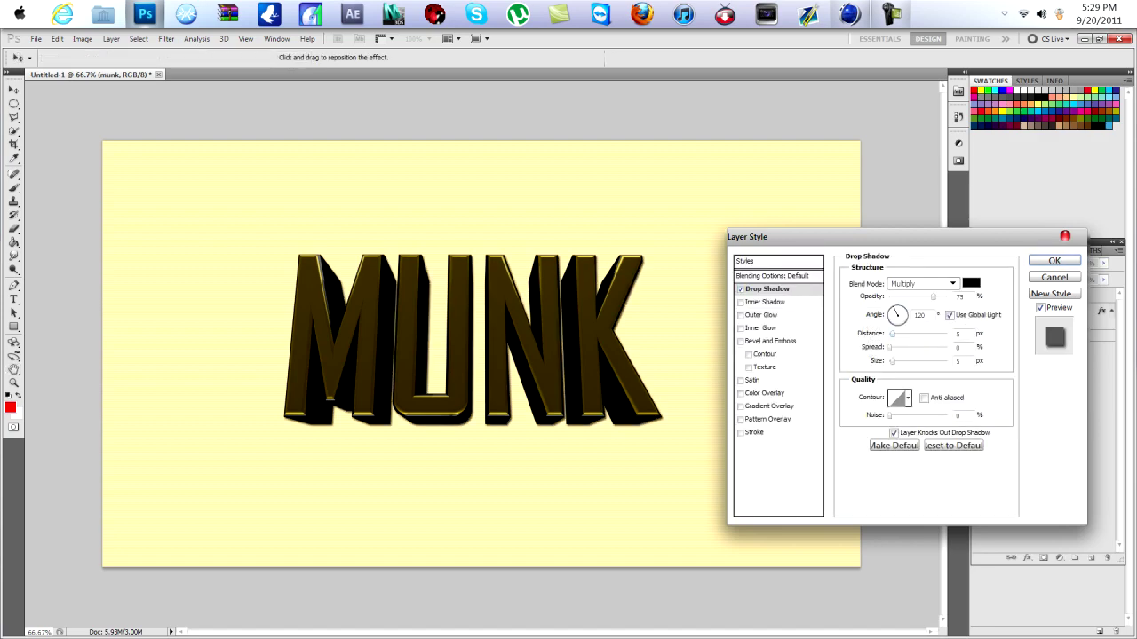
left_click_drag(893, 334, 897, 361)
type("21")
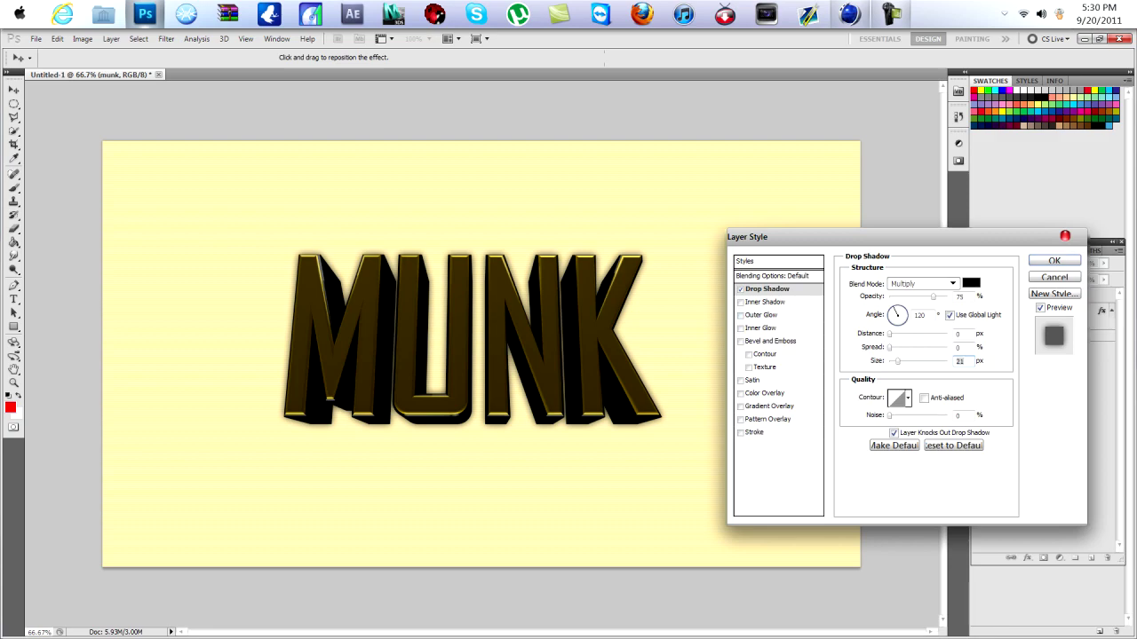
Add a black Outer Glow to the munk layer with Normal blend mode and a size of 3 px.
left_click(763, 314)
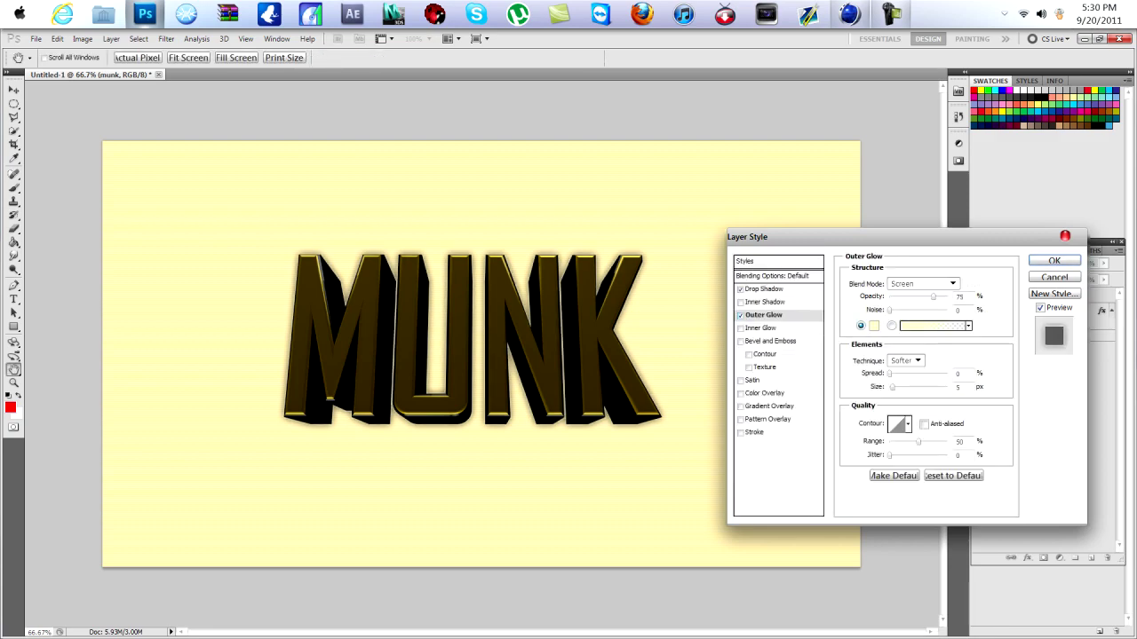
left_click(953, 283)
left_click(915, 6)
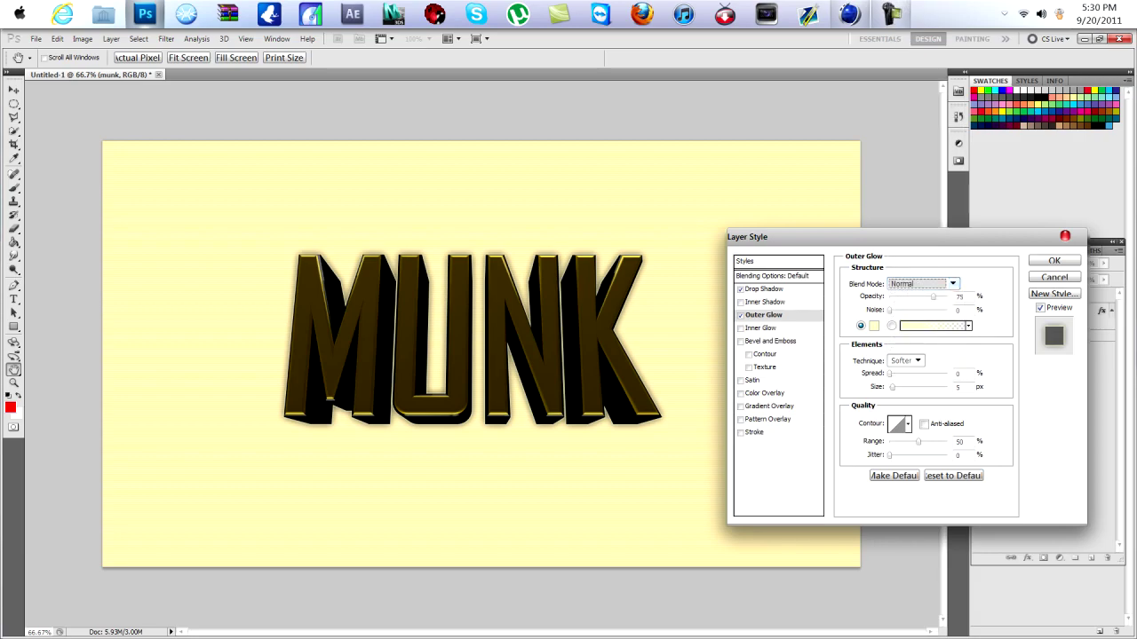
left_click(873, 325)
left_click(885, 615)
left_click(1008, 460)
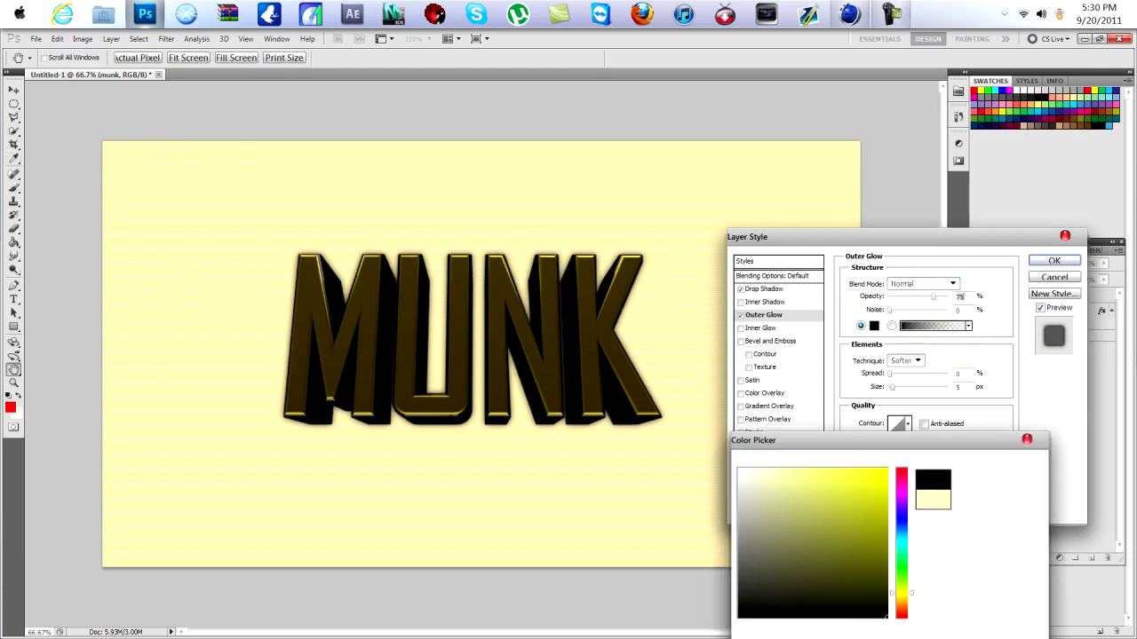
left_click(959, 387)
type("3")
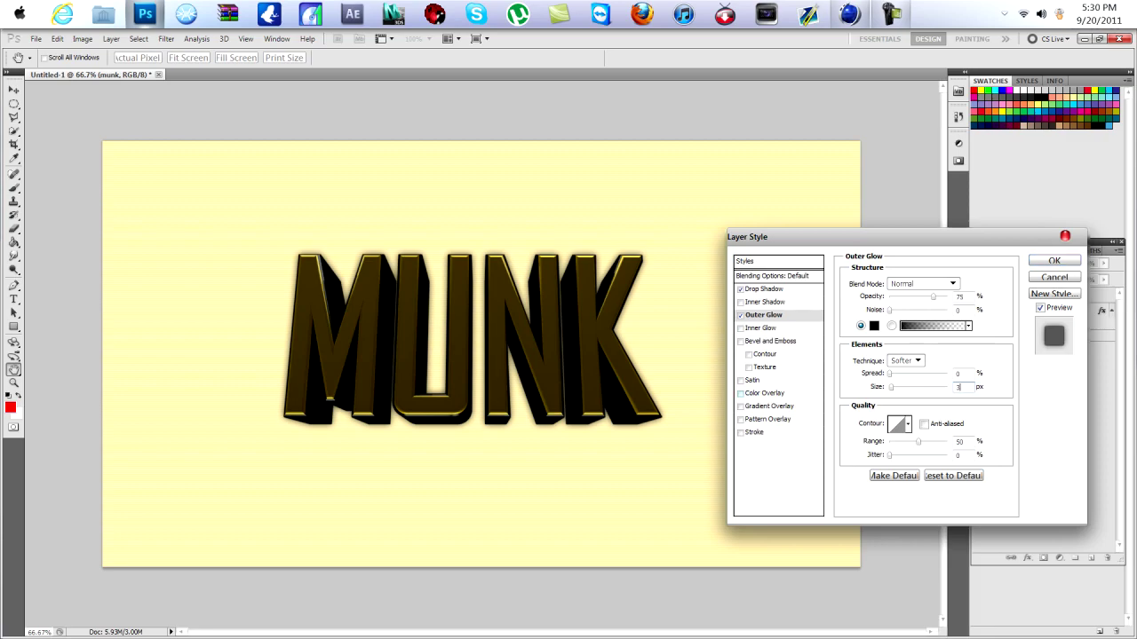
Add a Color Overlay to the munk layer and set its blend mode to Overlay.
left_click(767, 393)
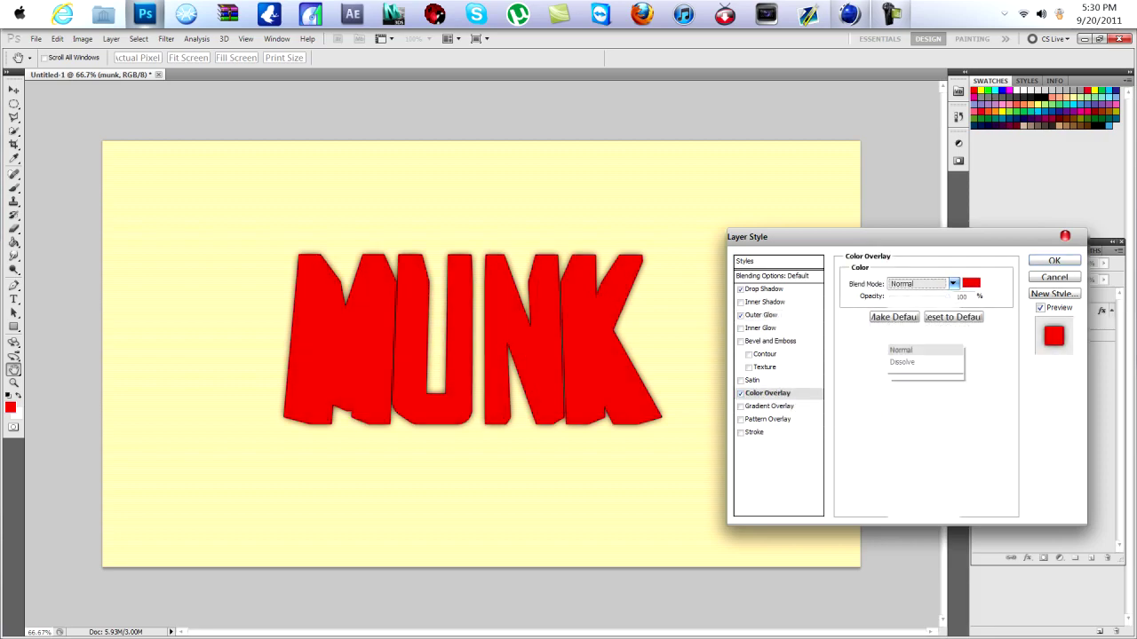
left_click(952, 283)
left_click(908, 184)
key("Tab")
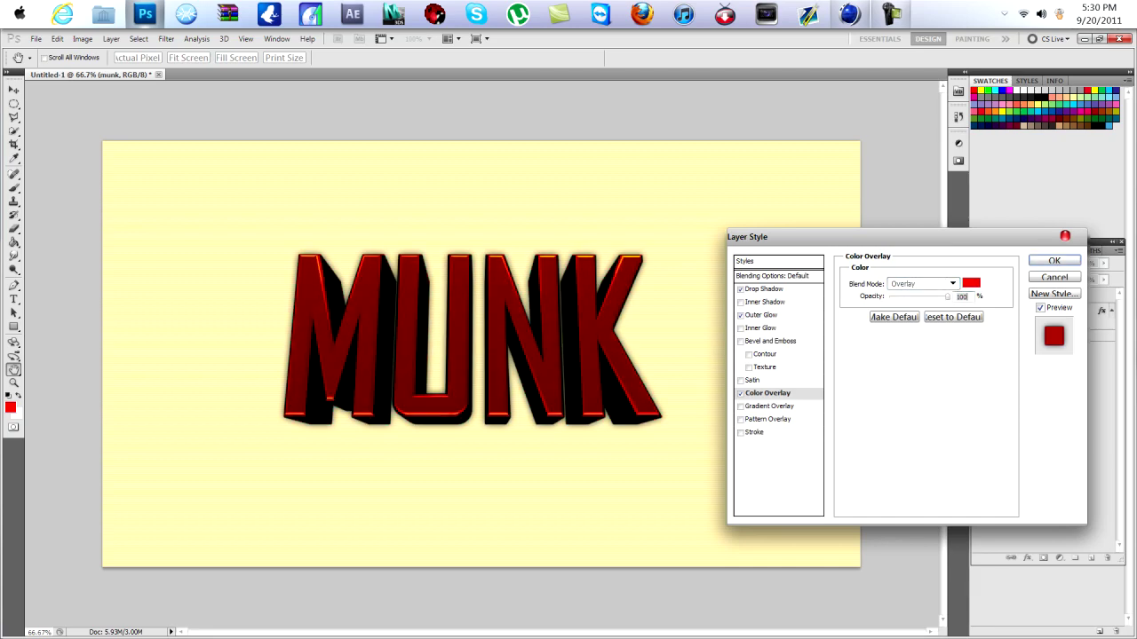
Change the Color Overlay's colour to a bright golden yellow.
left_click(971, 283)
left_click_drag(901, 554, 902, 600)
mouse_move(879, 475)
left_mouse_down()
mouse_move(876, 491)
mouse_move(884, 469)
mouse_move(862, 468)
left_mouse_up()
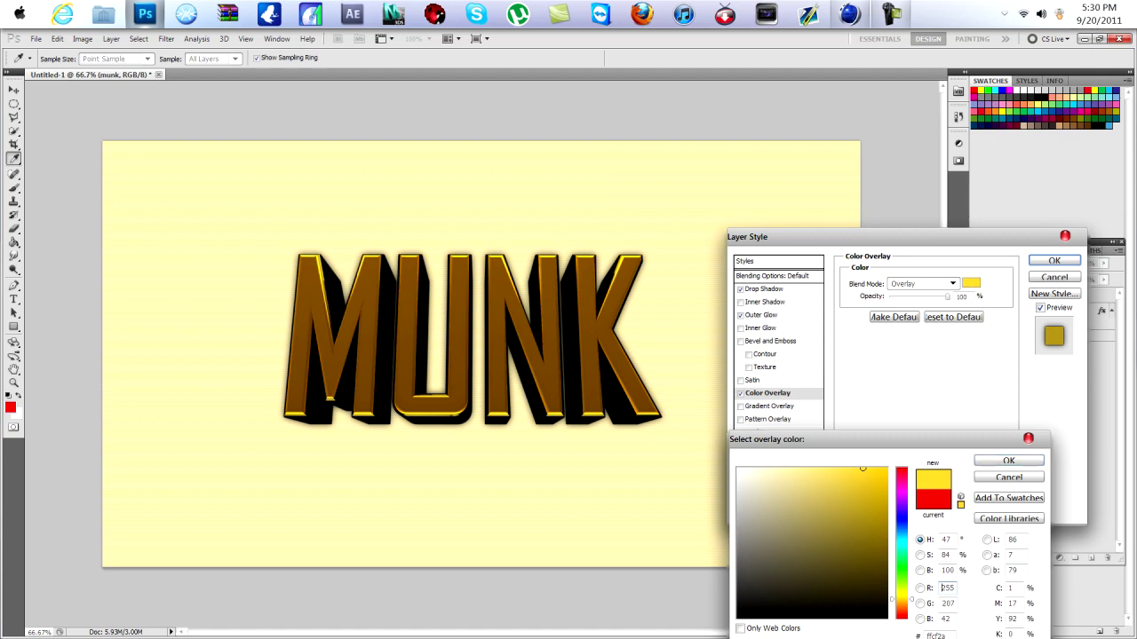
left_click_drag(901, 599, 902, 603)
type("227")
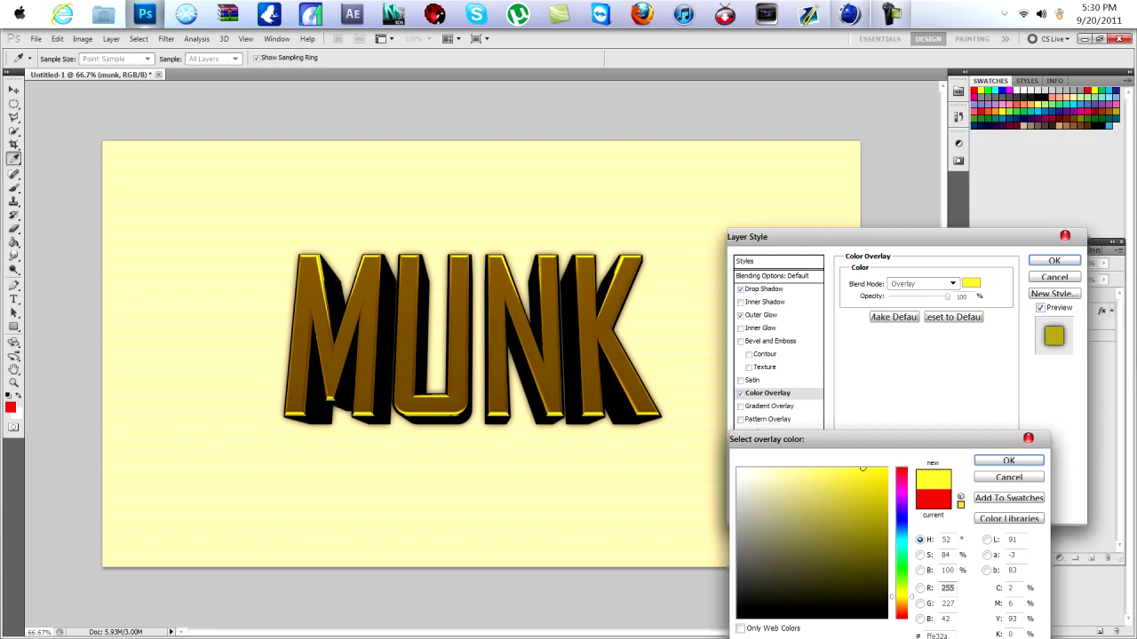
type("217")
left_click(853, 469)
key("Return")
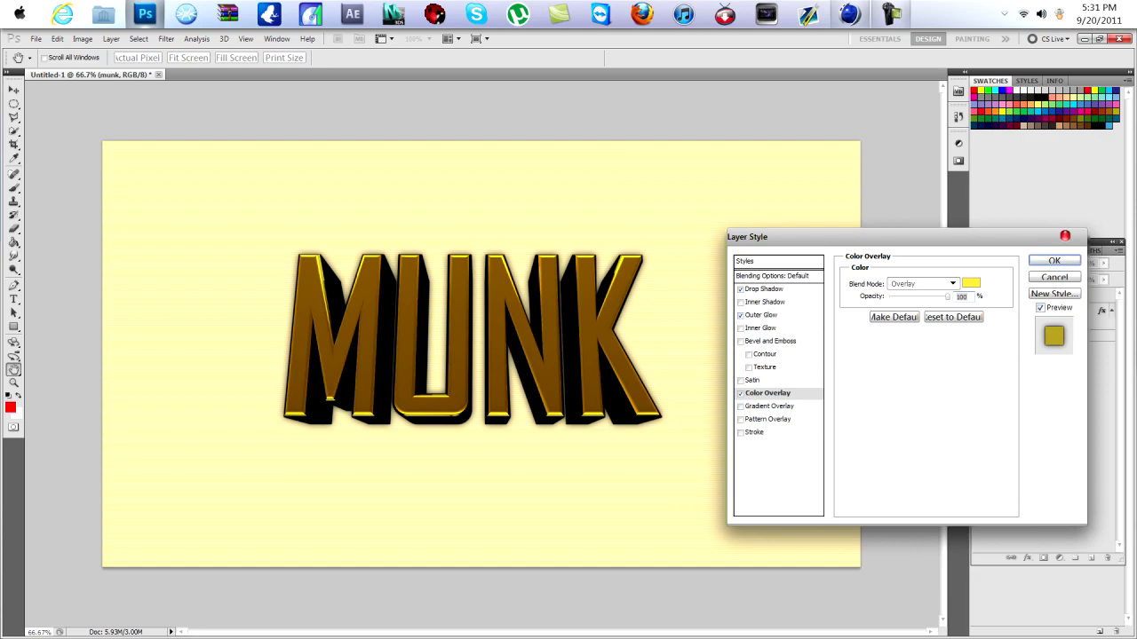
Add a reversed black-to-white Gradient Overlay to the munk layer with Overlay blend mode and Reflected style.
left_click(769, 407)
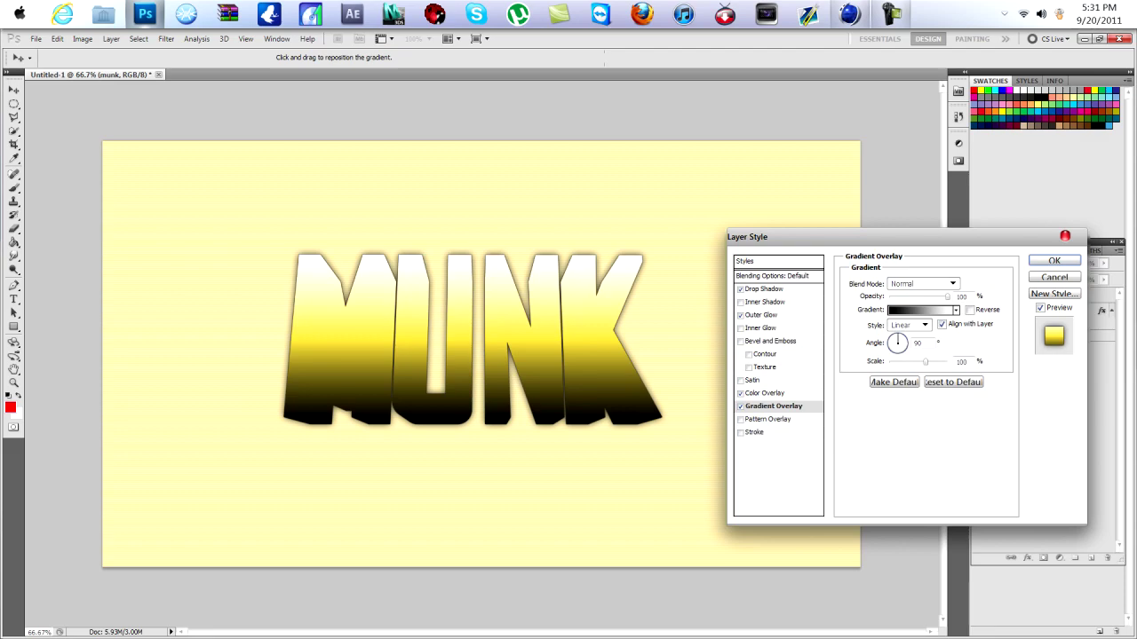
left_click(952, 283)
left_click(914, 184)
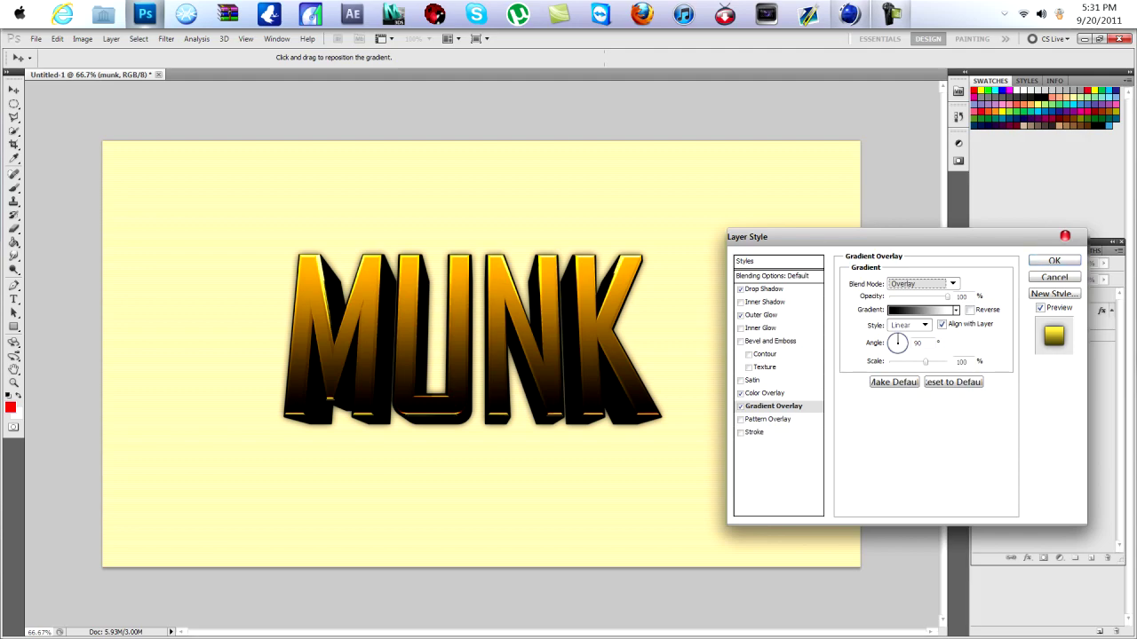
left_click(925, 326)
left_click(902, 363)
left_click(966, 297)
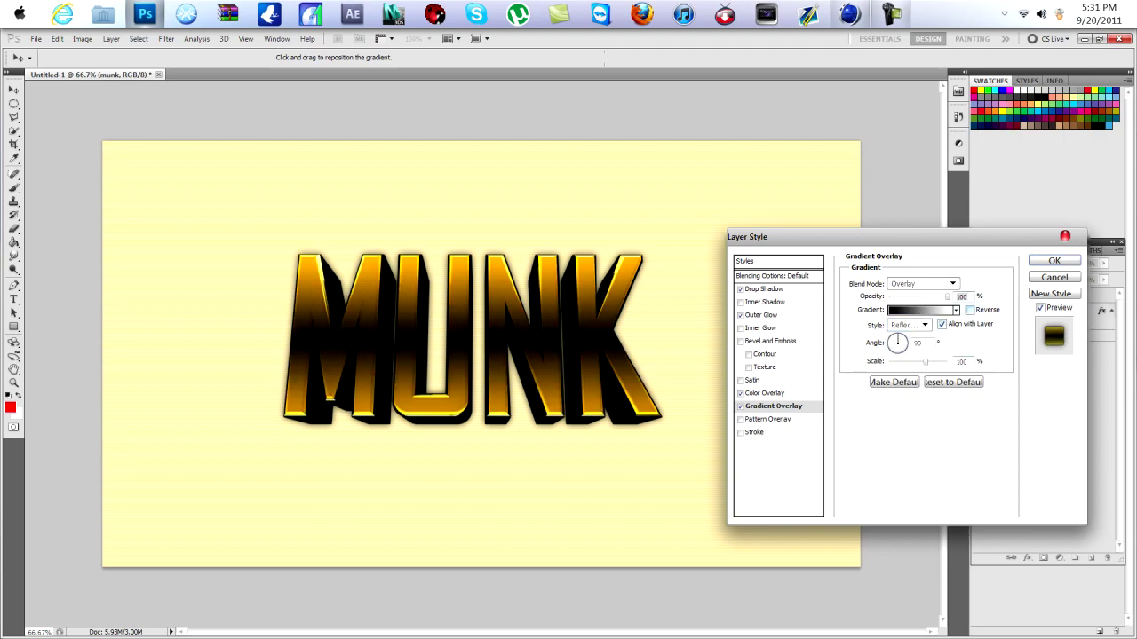
left_click(970, 310)
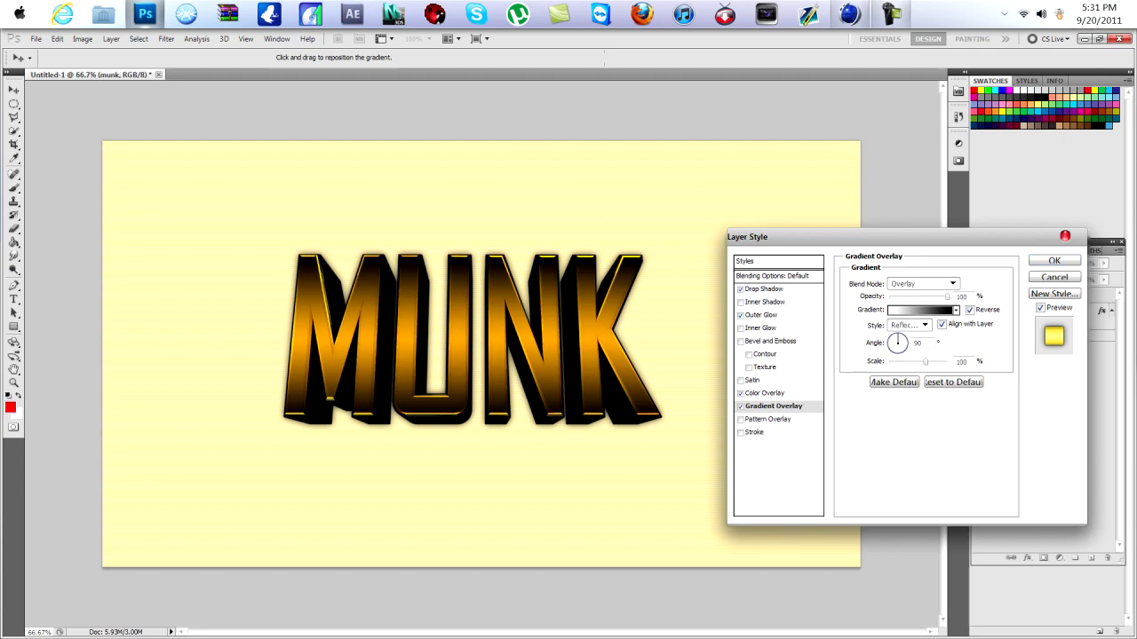
Set the Gradient Overlay's scale to 119% and apply the layer style.
double_click(961, 362)
type("120")
key("Down")
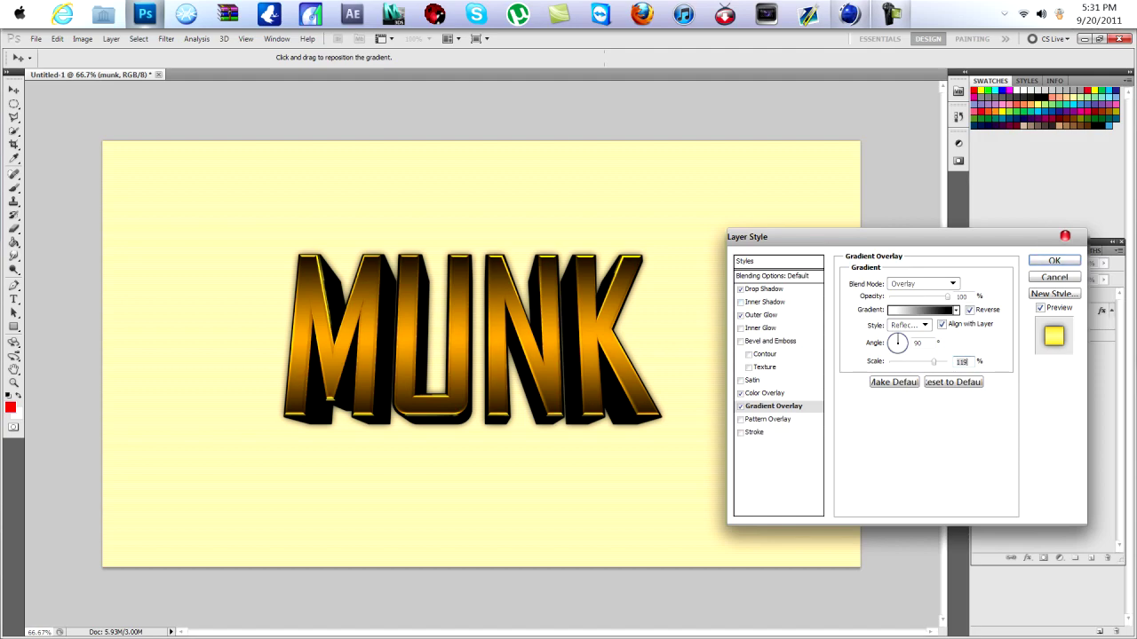
key("Return")
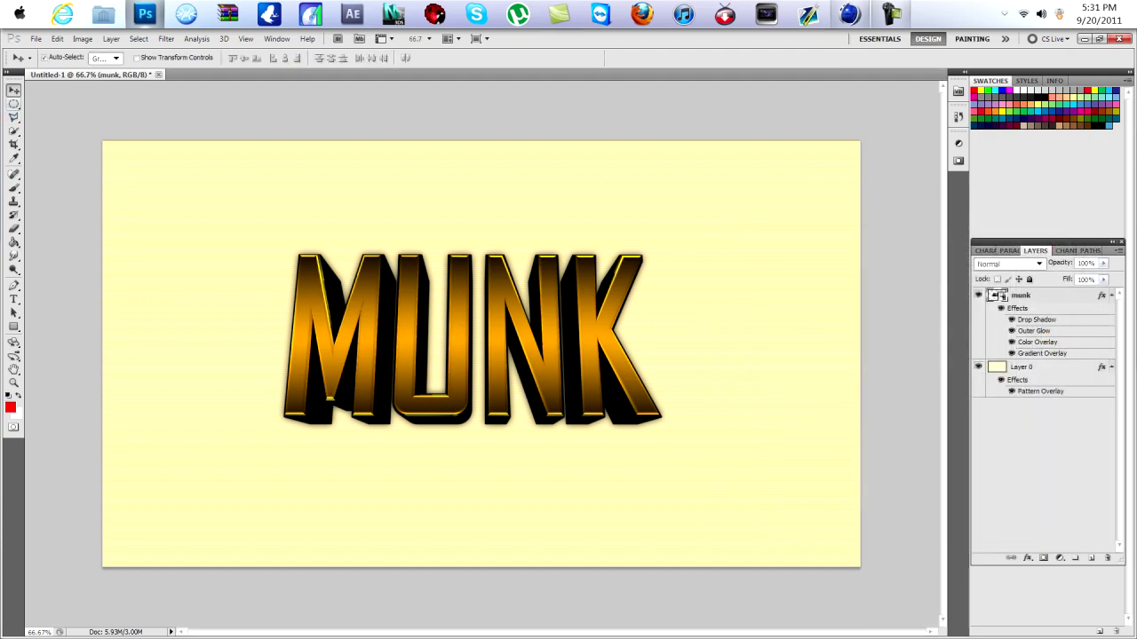
Draw a wide elliptical marquee selection over the upper half of the MUNK text, extending slightly beyond both ends.
left_click(14, 103)
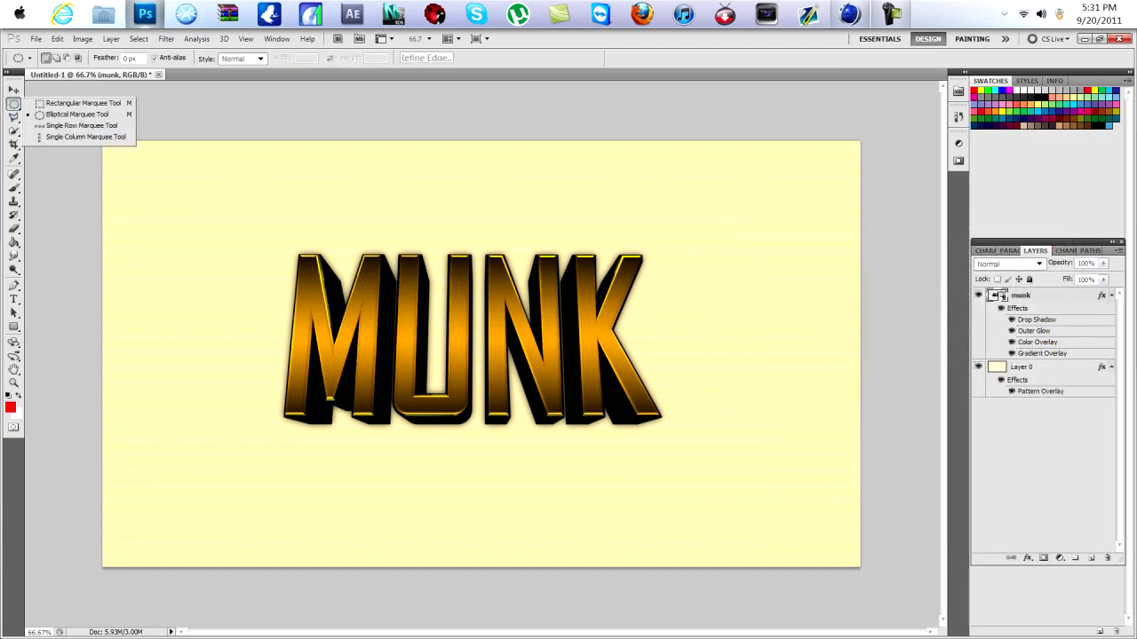
left_click(14, 89)
left_click(14, 104)
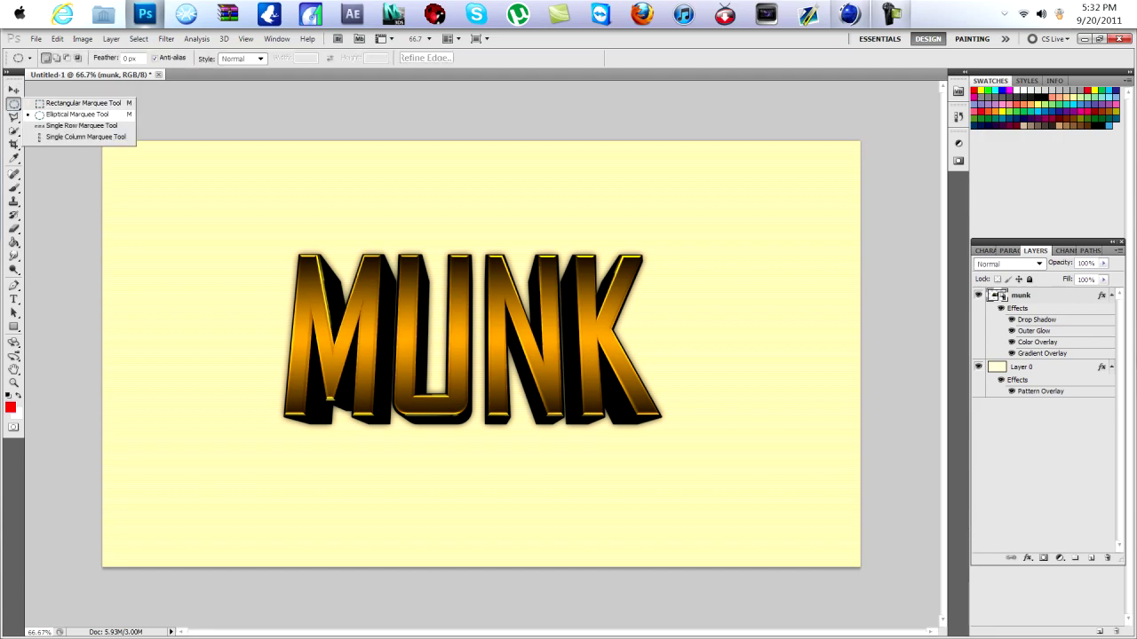
left_click(77, 114)
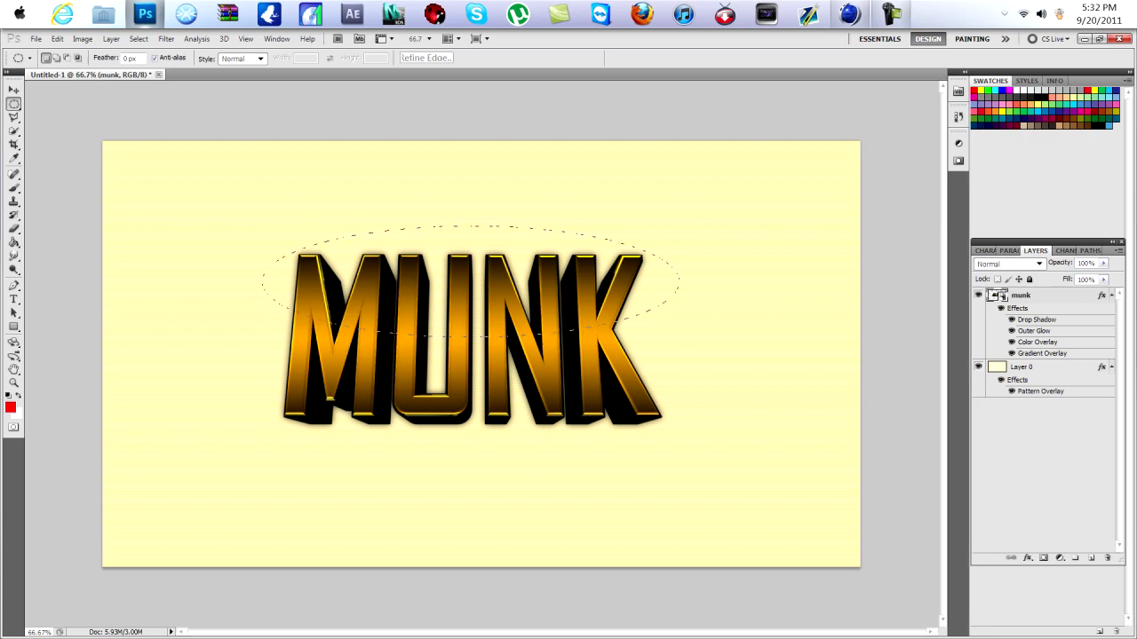
left_click_drag(679, 336, 680, 336)
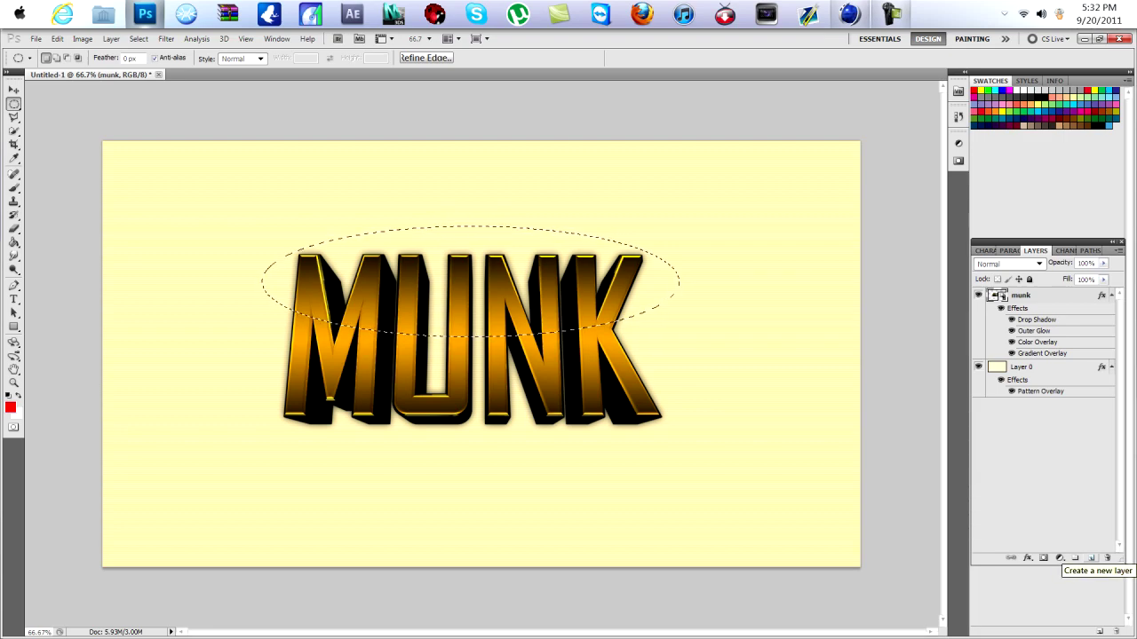
Create a new layer above munk, fill the elliptical selection with white, and deselect.
left_click(1092, 559)
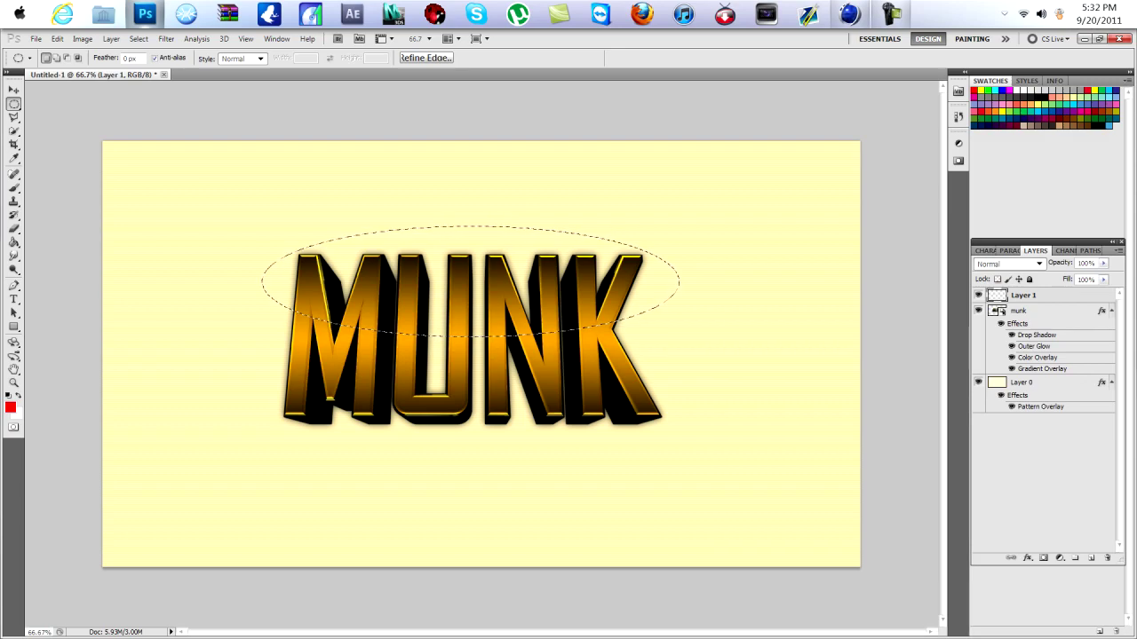
right_click(470, 254)
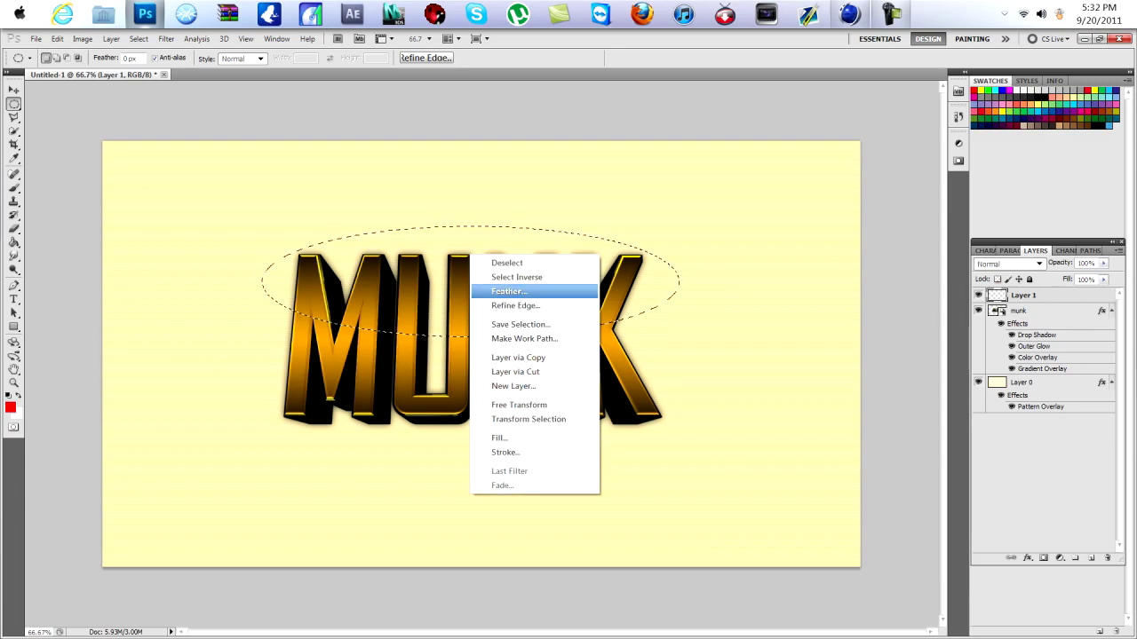
left_click(500, 438)
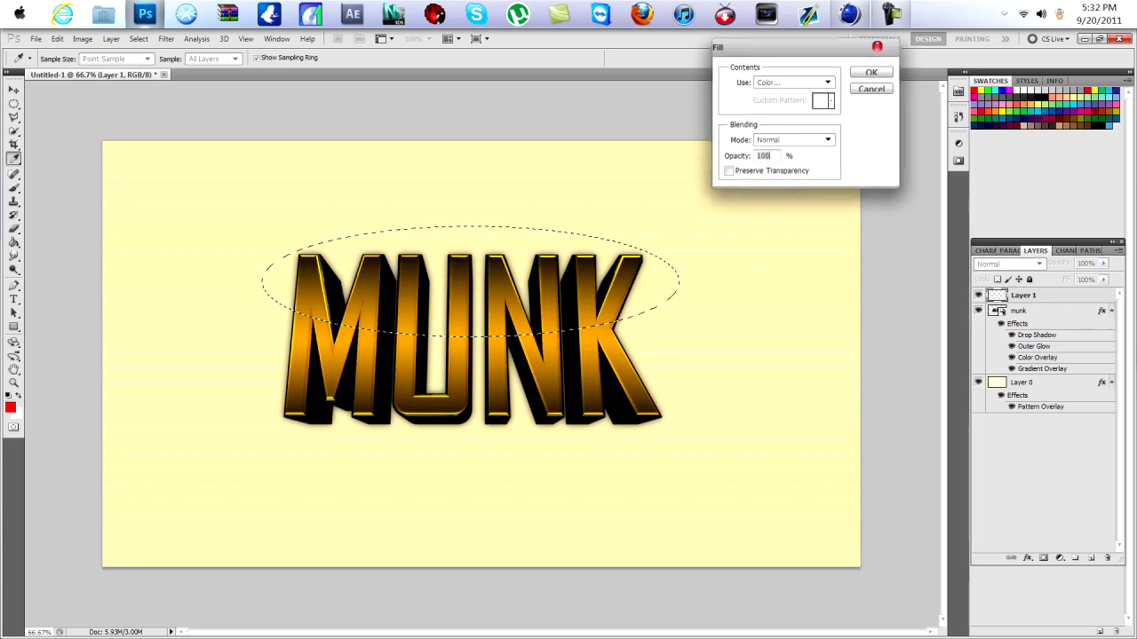
left_click(828, 82)
left_click(790, 111)
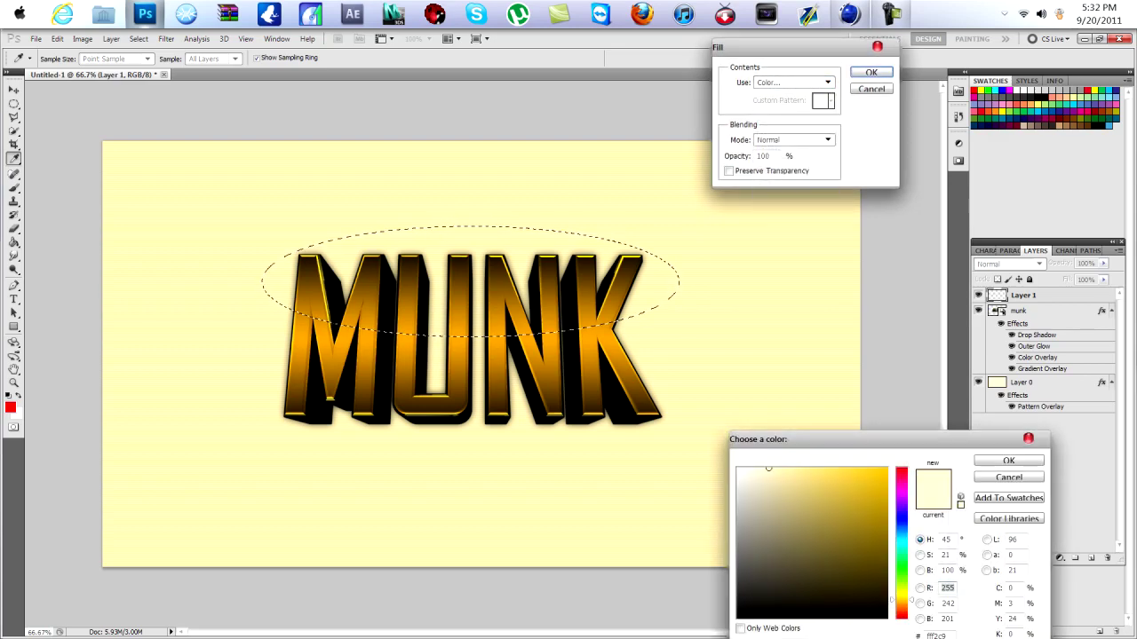
left_click_drag(779, 484, 736, 467)
left_click(1009, 461)
left_click(872, 72)
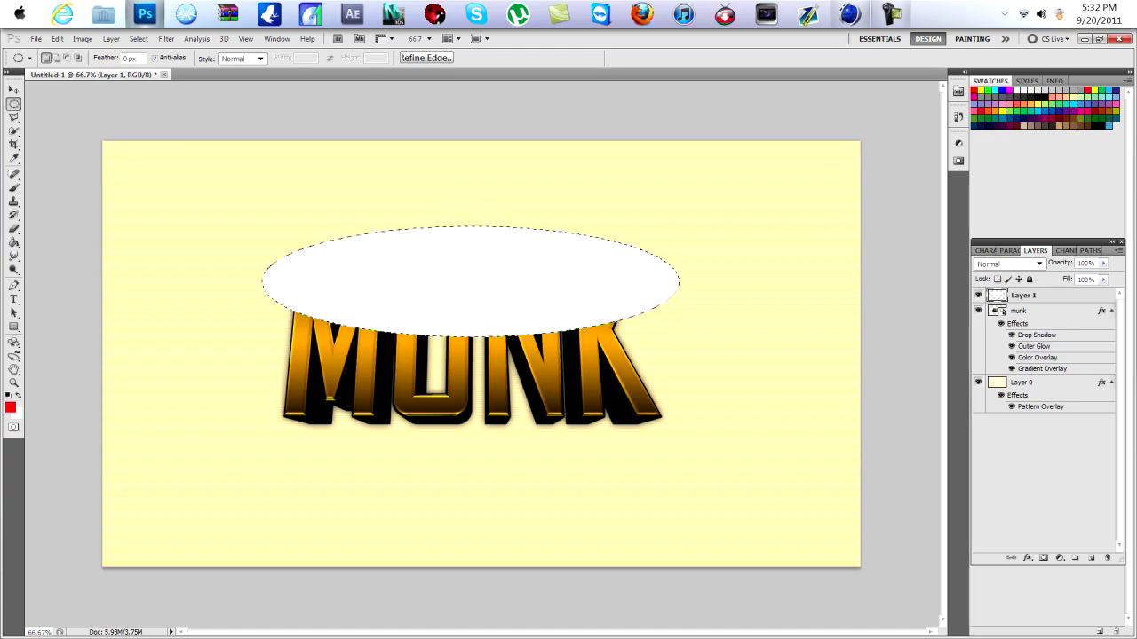
key("ctrl+d")
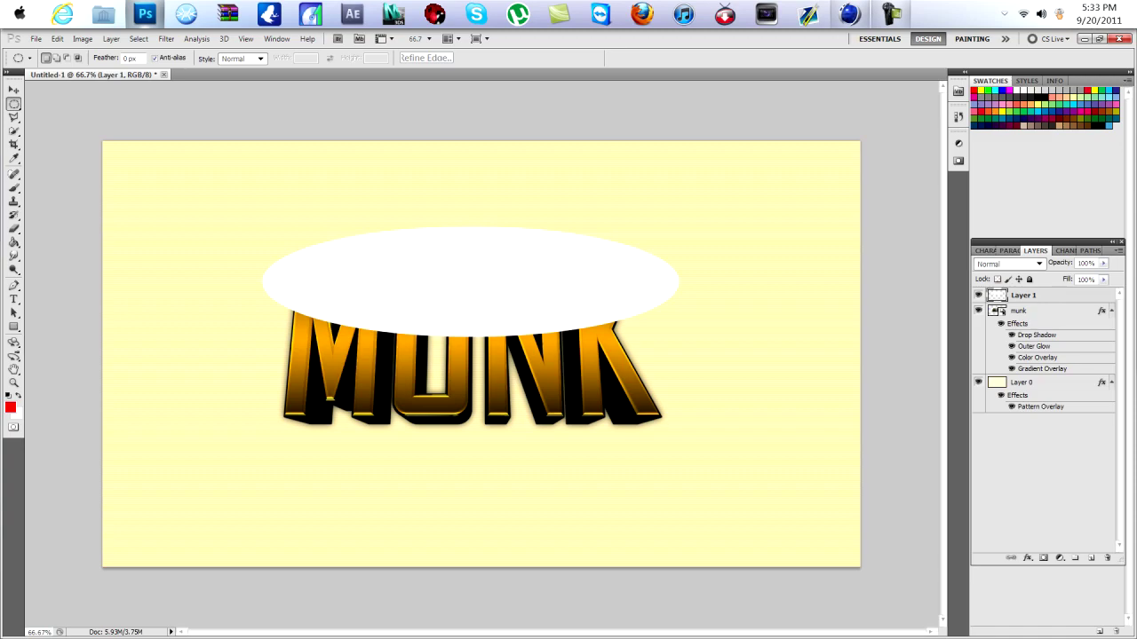
Clip the white ellipse on Layer 1 to the munk layer and set its blend mode to Overlay.
right_click(989, 296)
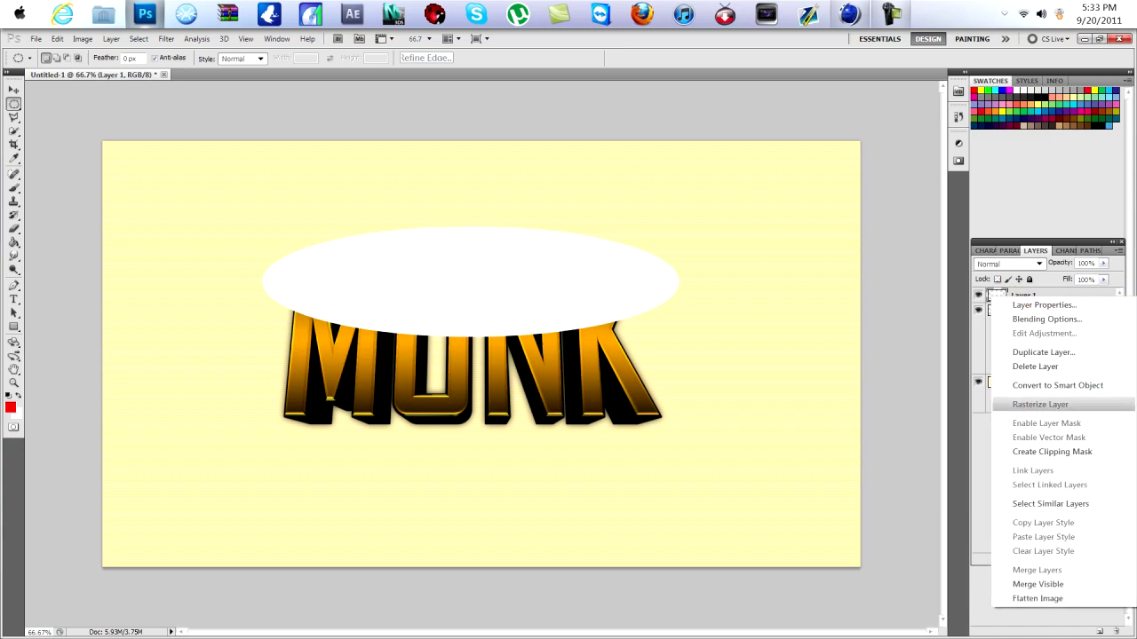
left_click(1054, 452)
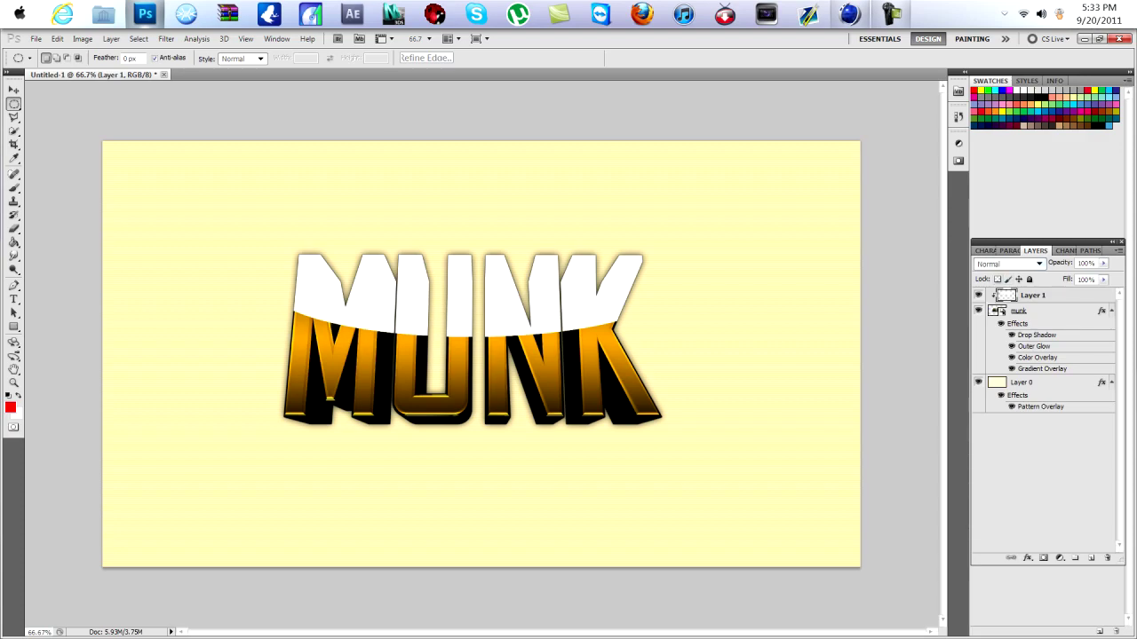
left_click(1039, 264)
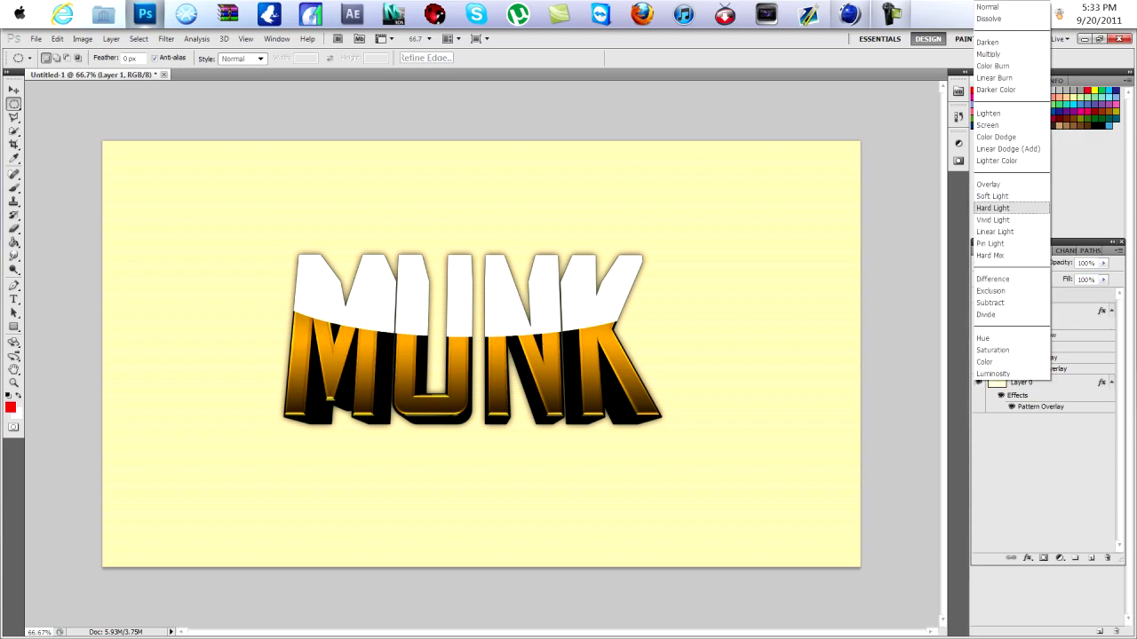
left_click(1004, 185)
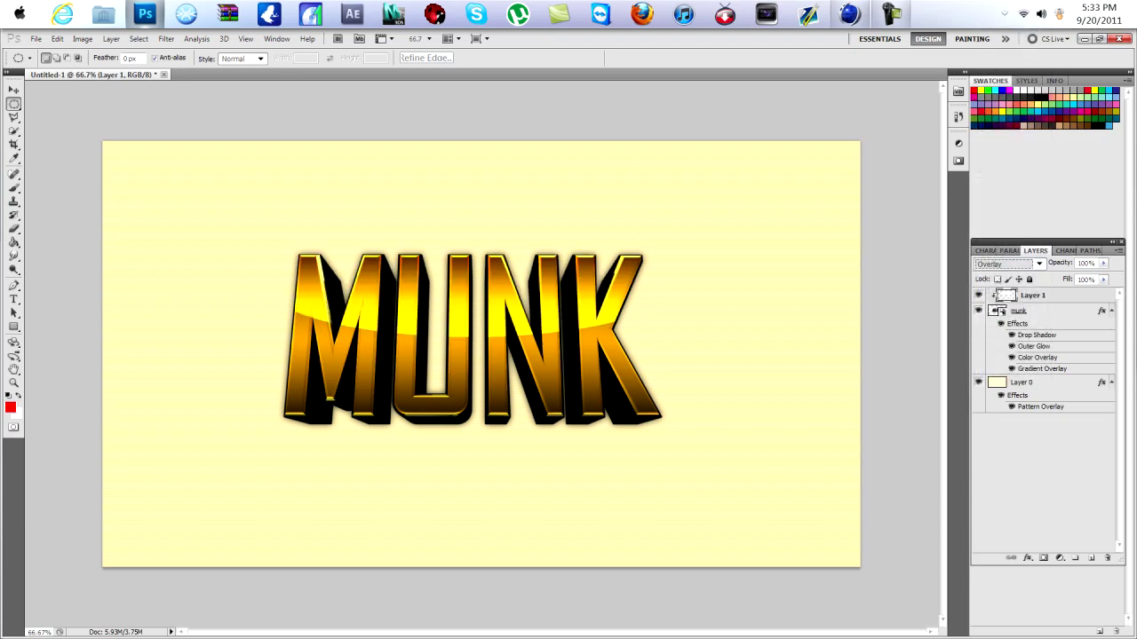
Lower Layer 1's opacity to 42% and deselect the layers.
left_click(1103, 264)
left_click_drag(1103, 274, 1069, 275)
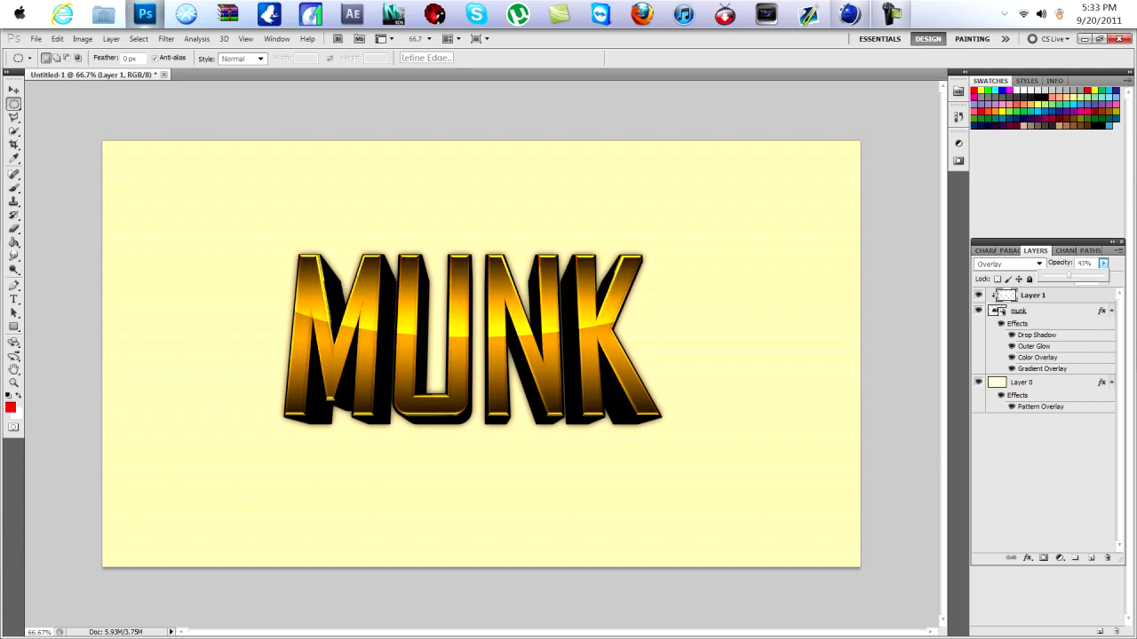
left_click_drag(1069, 274, 1068, 275)
left_click(1043, 461)
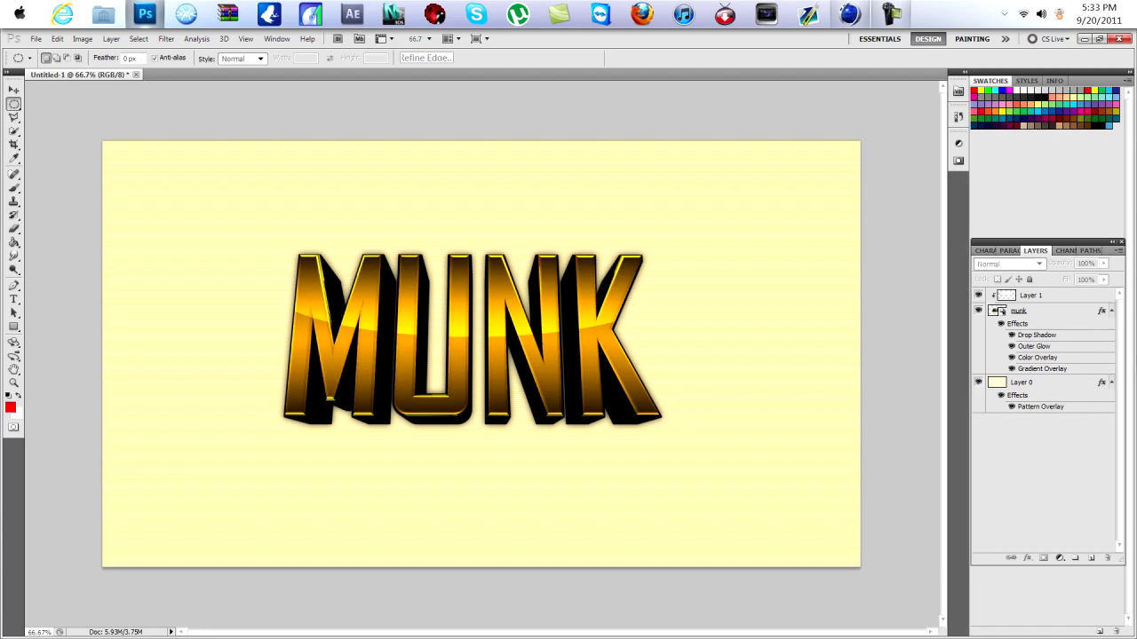
Group Layer 1 with the munk layer and name the group TEXT.
key("v")
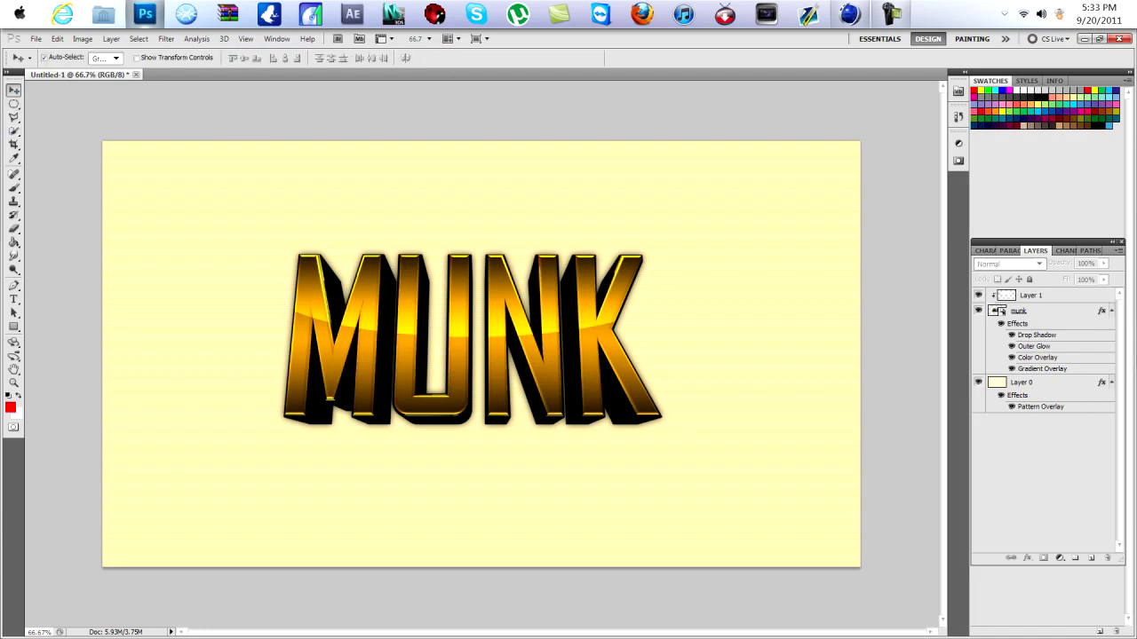
left_click(1032, 296)
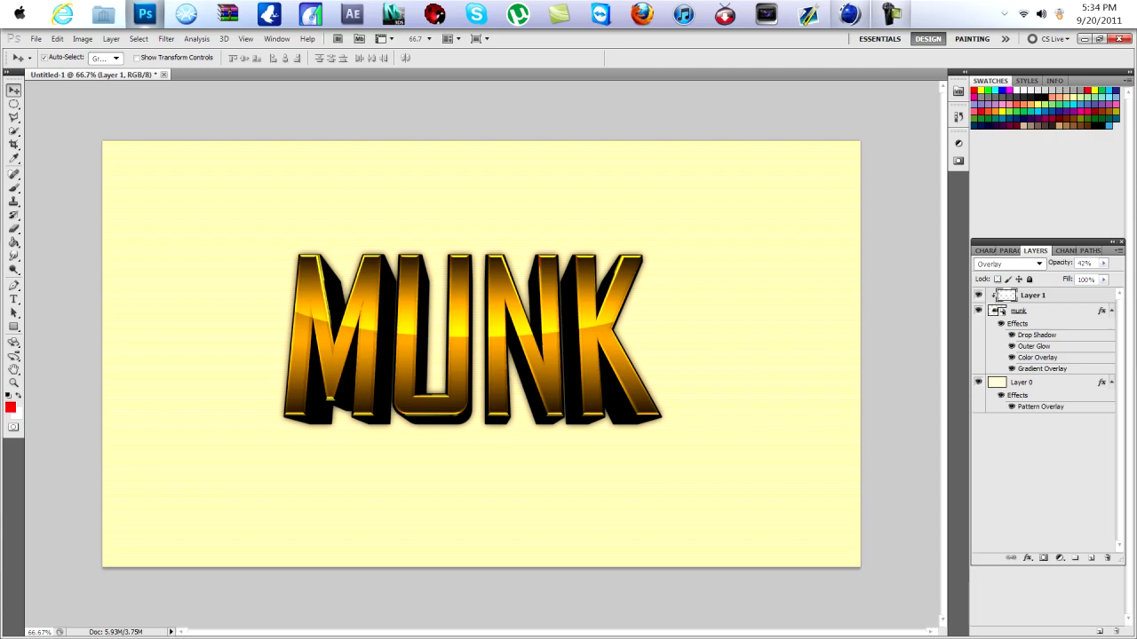
left_click(1021, 311, "shift")
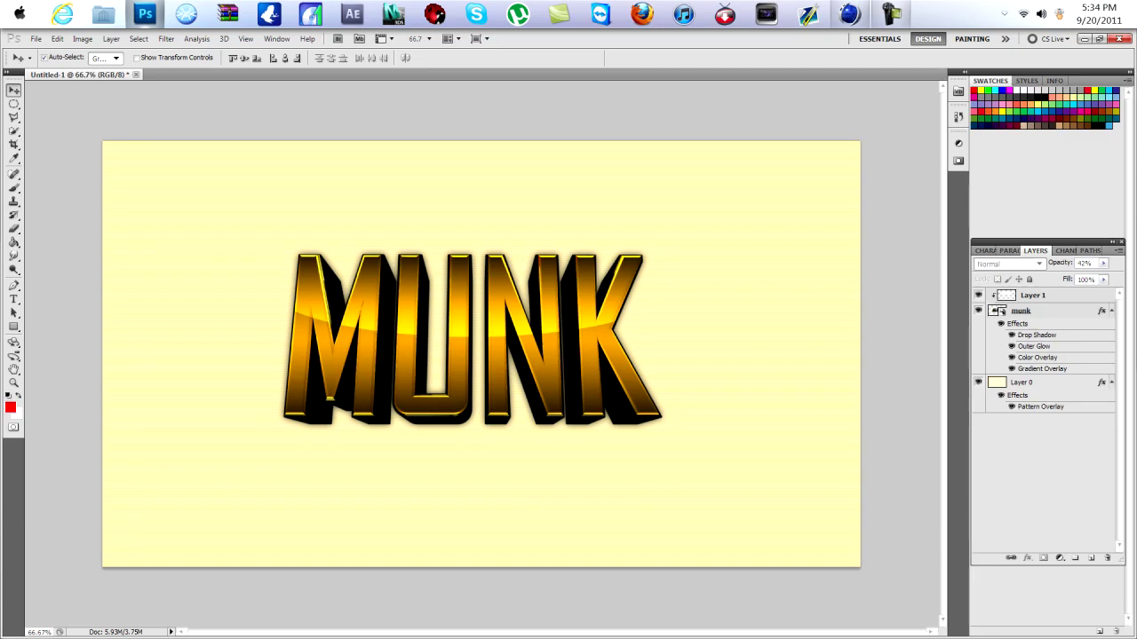
key("ctrl+g")
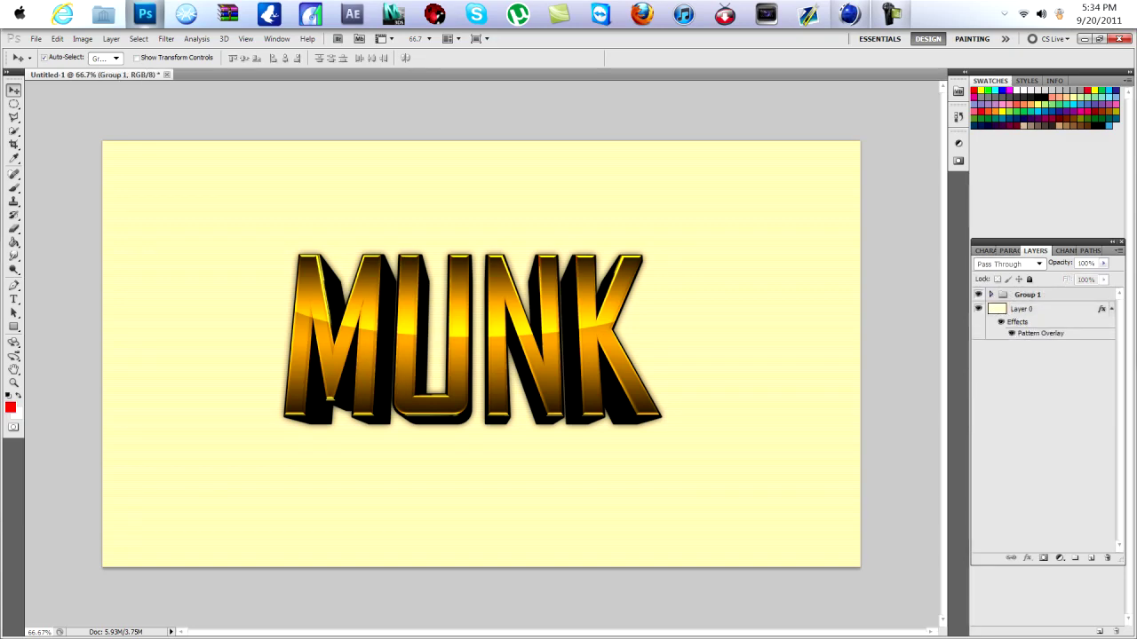
double_click(1028, 295)
type("TEXT")
key("Return")
Check the TEXT group's contents, collapse it, and move the styled text to the right edge of the canvas.
left_click(991, 295)
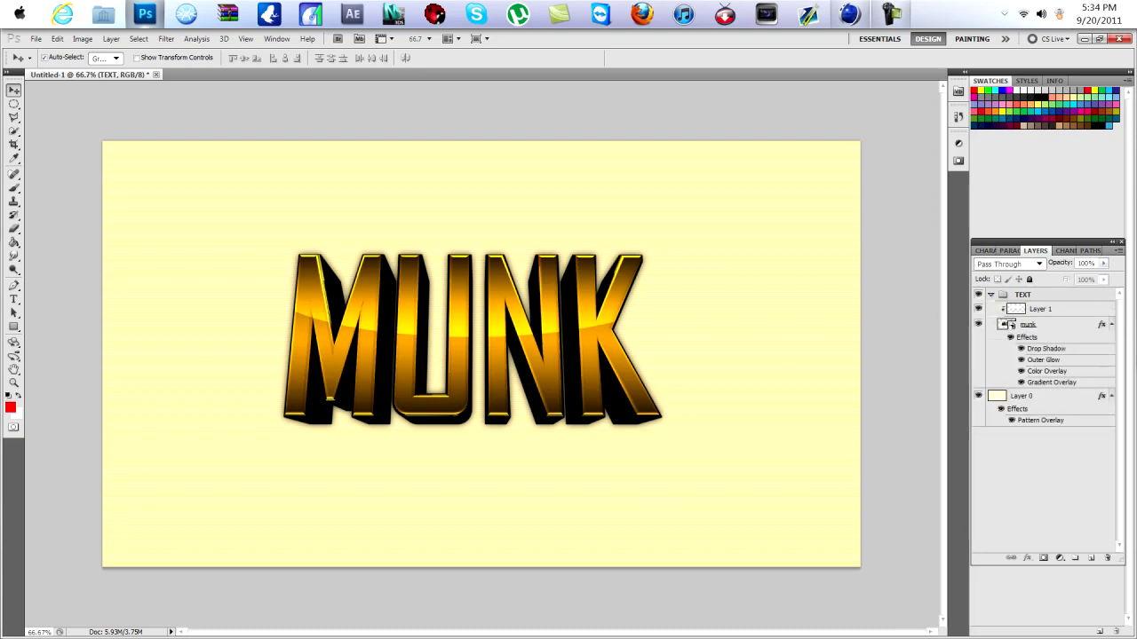
left_click(991, 295)
left_click(1030, 395)
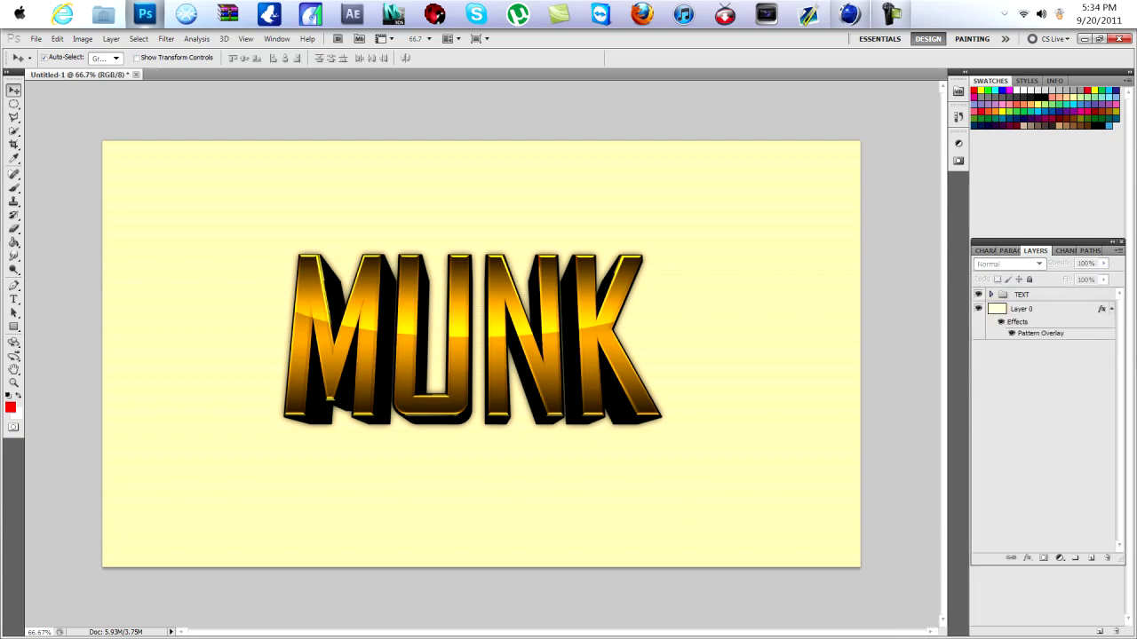
left_click_drag(458, 342, 666, 346)
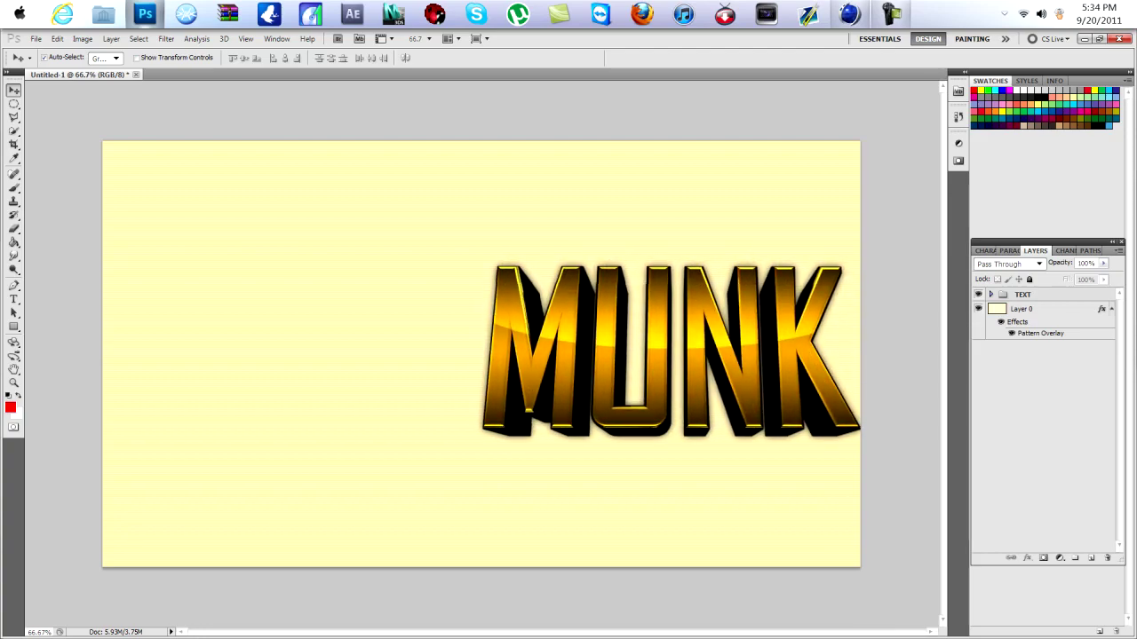
Place the original munk PNG from the Desktop on the canvas's left half, beside the styled text.
left_click(36, 39)
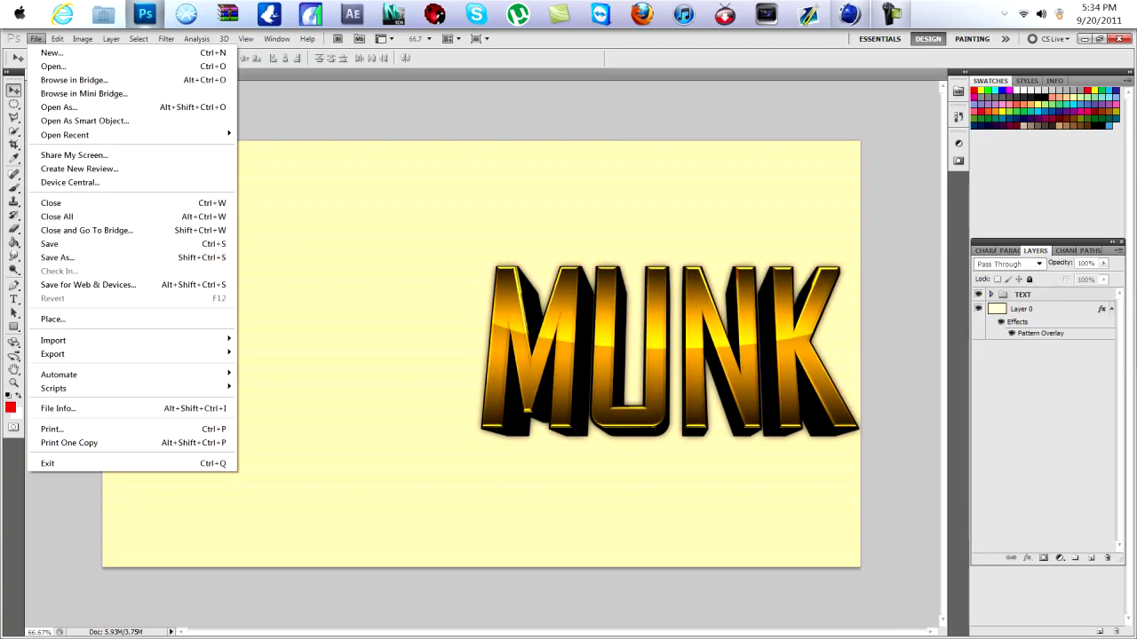
left_click(53, 319)
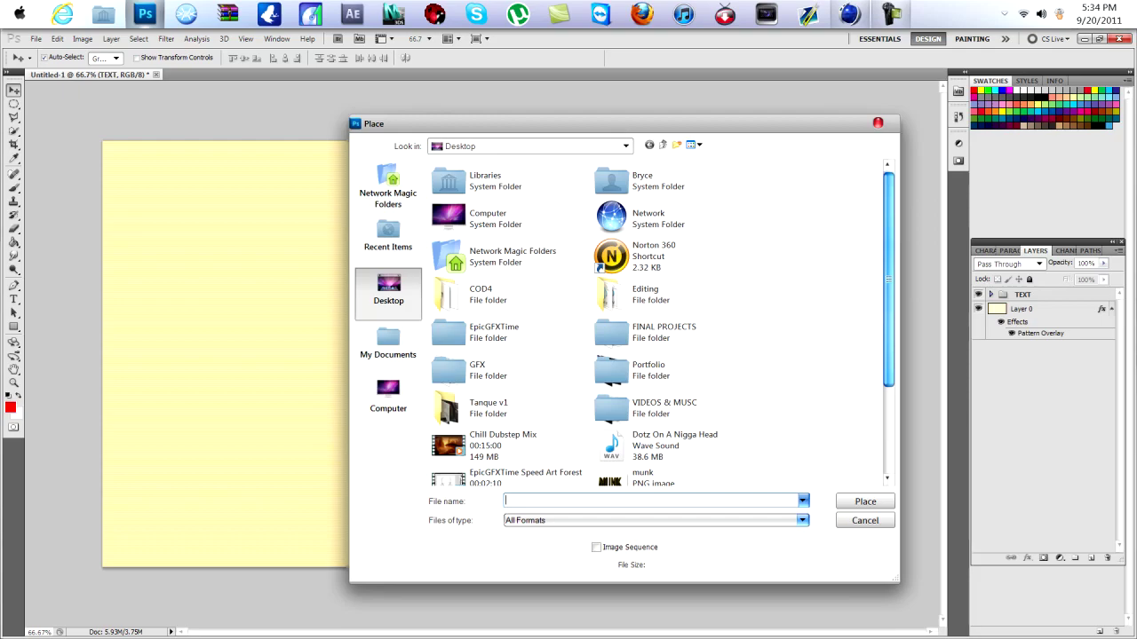
scroll(661, 355, "down", 3)
double_click(662, 354)
left_click_drag(480, 352, 301, 358)
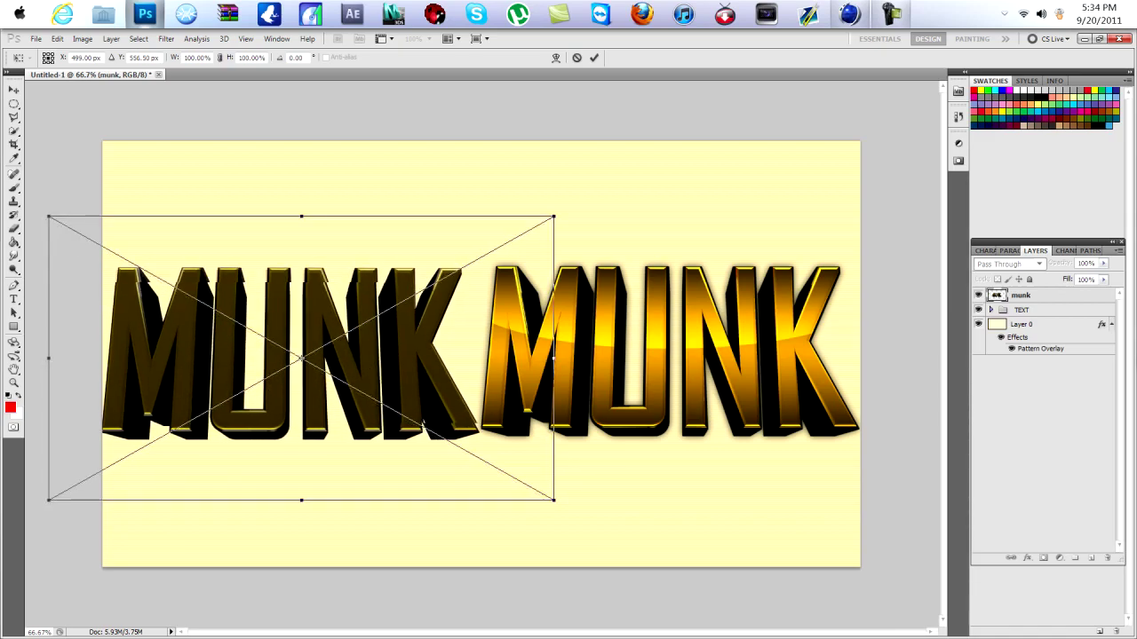
right_click(460, 282)
left_click(484, 291)
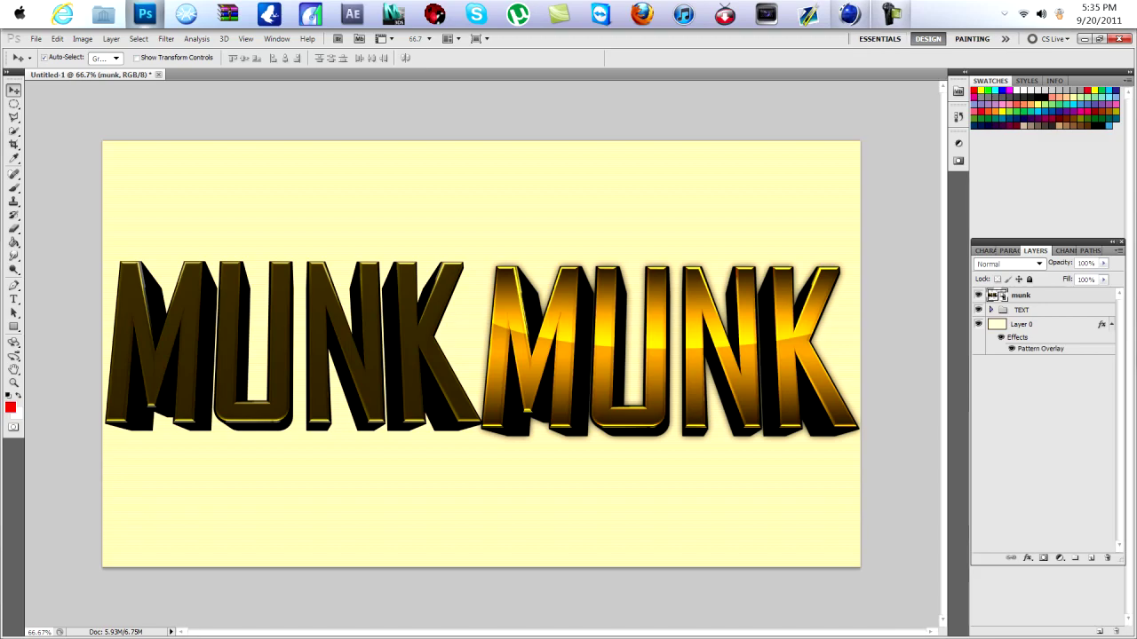
mouse_move(890, 12)
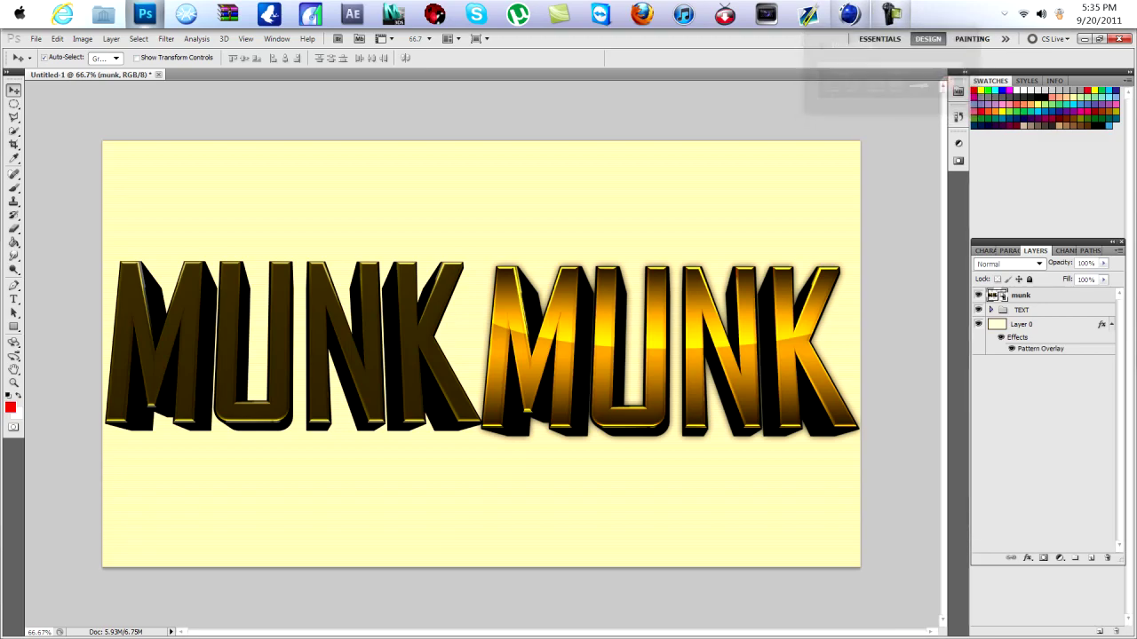